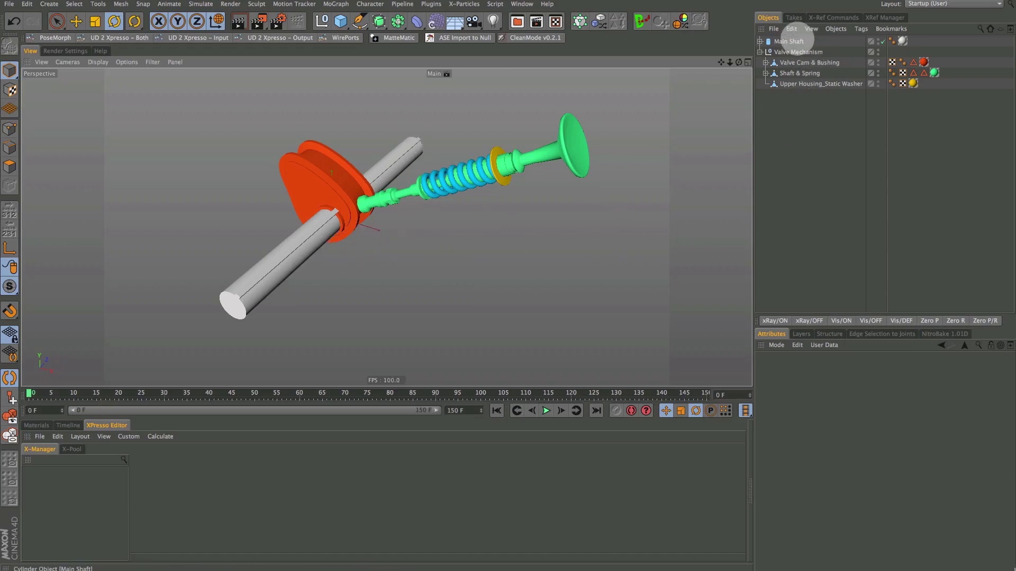
Set a keyframe for the Main Shaft's bank rotation (R.B) at 0° on frame 0.
left_click(791, 42)
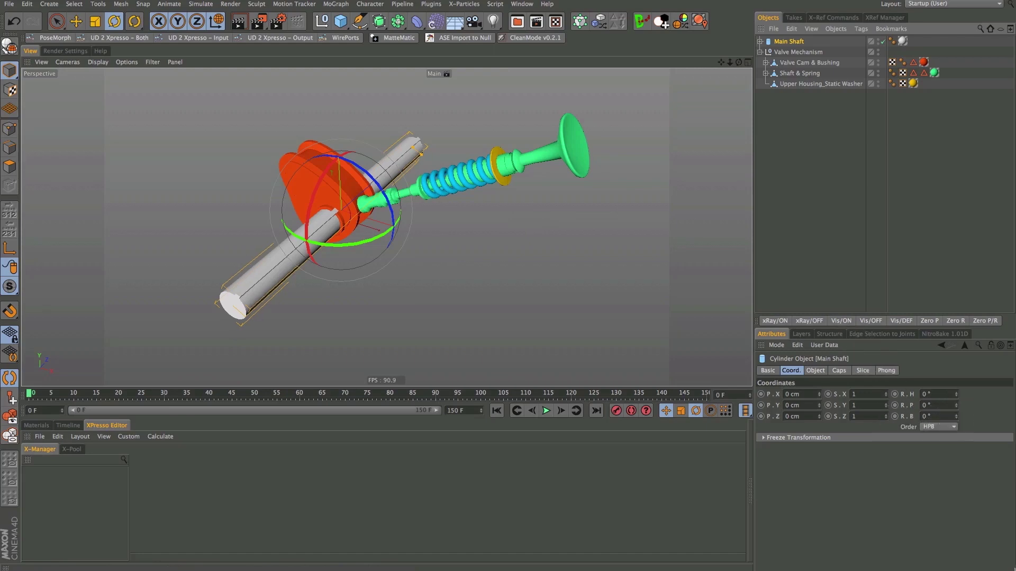
left_click_drag(955, 417, 962, 408)
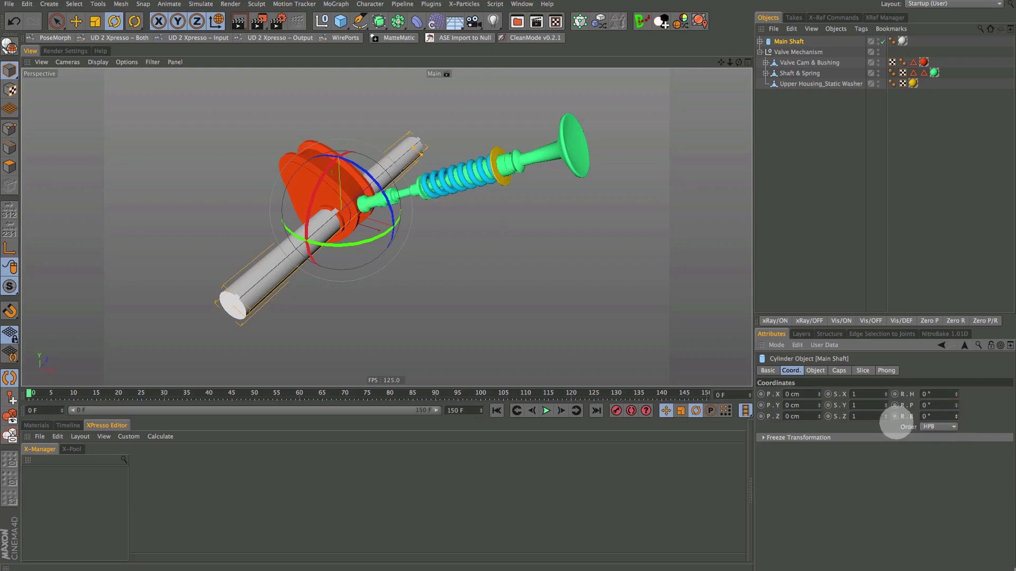
left_click(895, 416, "ctrl")
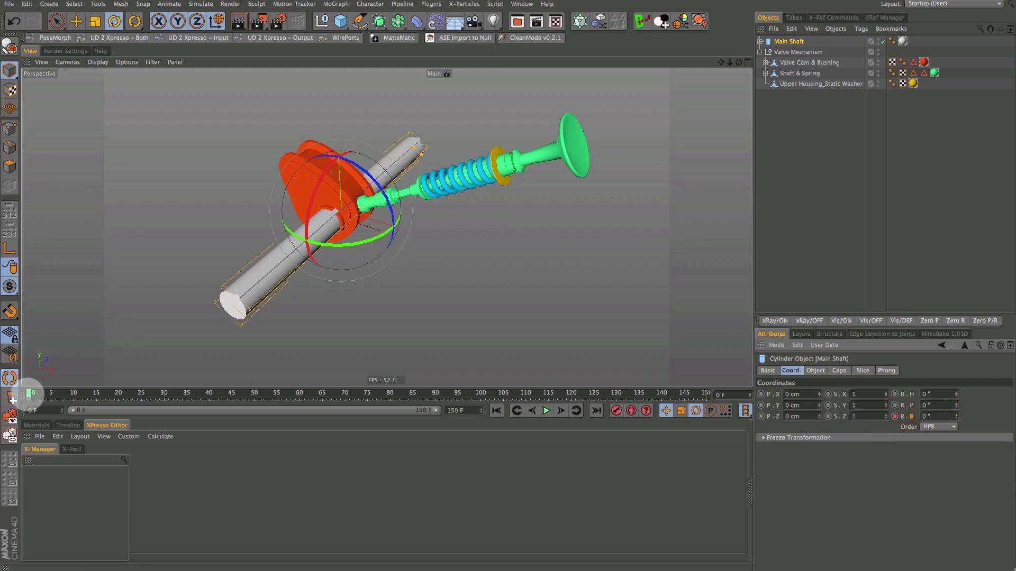
Keyframe the Main Shaft's bank rotation at 180° on frame 30.
left_click(39, 393)
left_click_drag(38, 393, 139, 403)
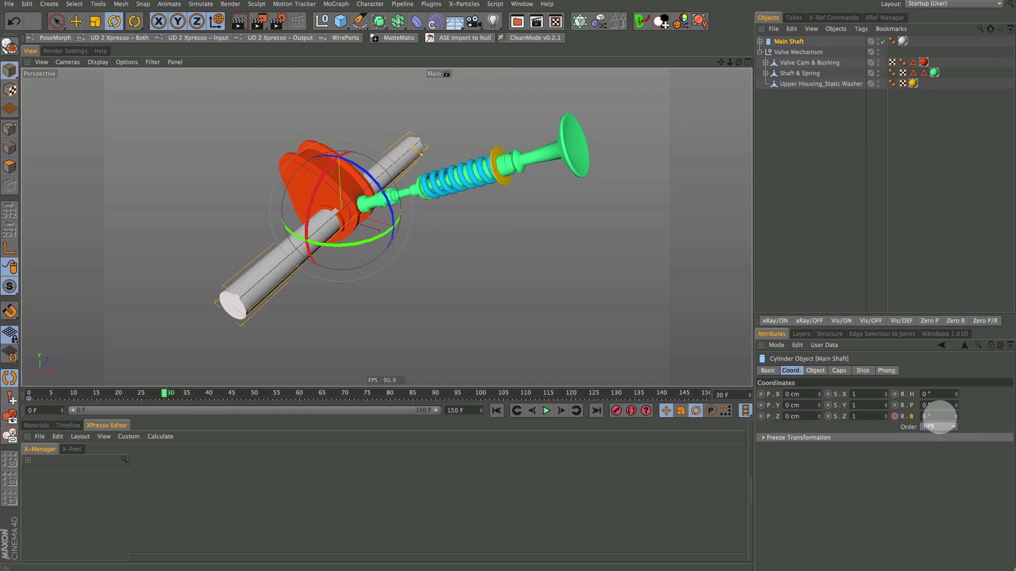
left_click(939, 417)
type("180")
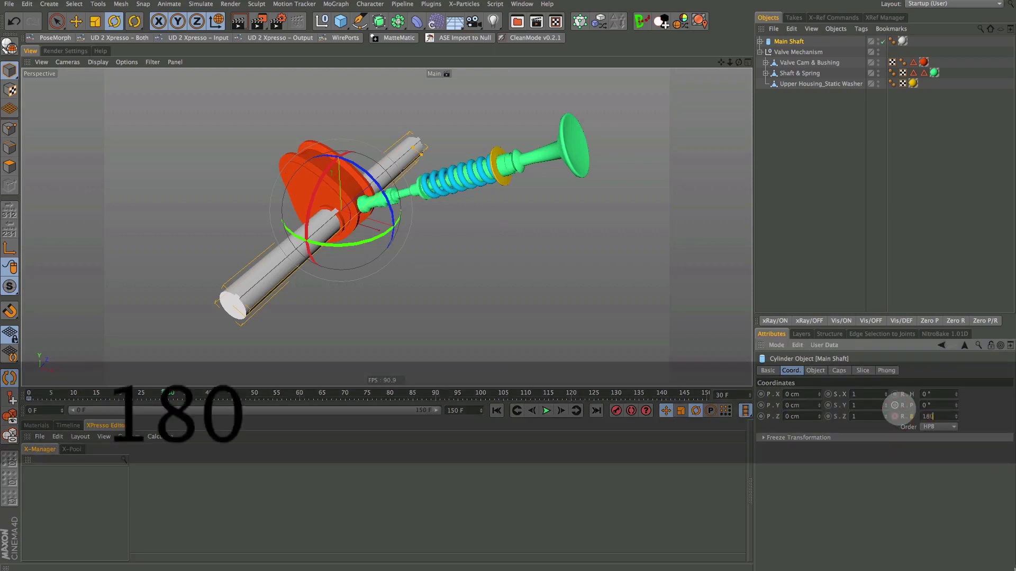
left_click(918, 467)
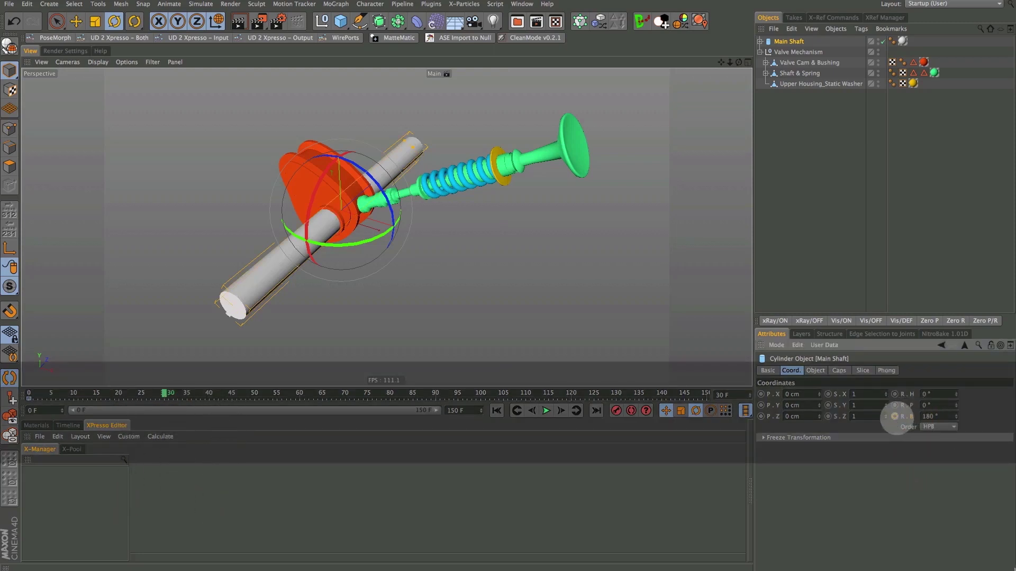
left_click(894, 416)
Play the shaft rotation from the first frame, stop it and rewind to the start.
left_click(497, 411)
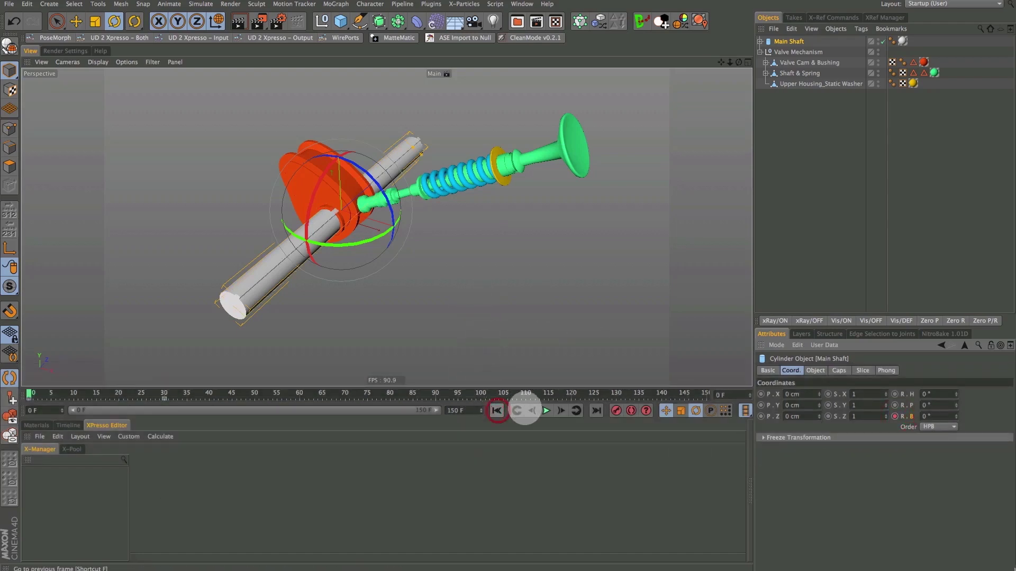
left_click(546, 411)
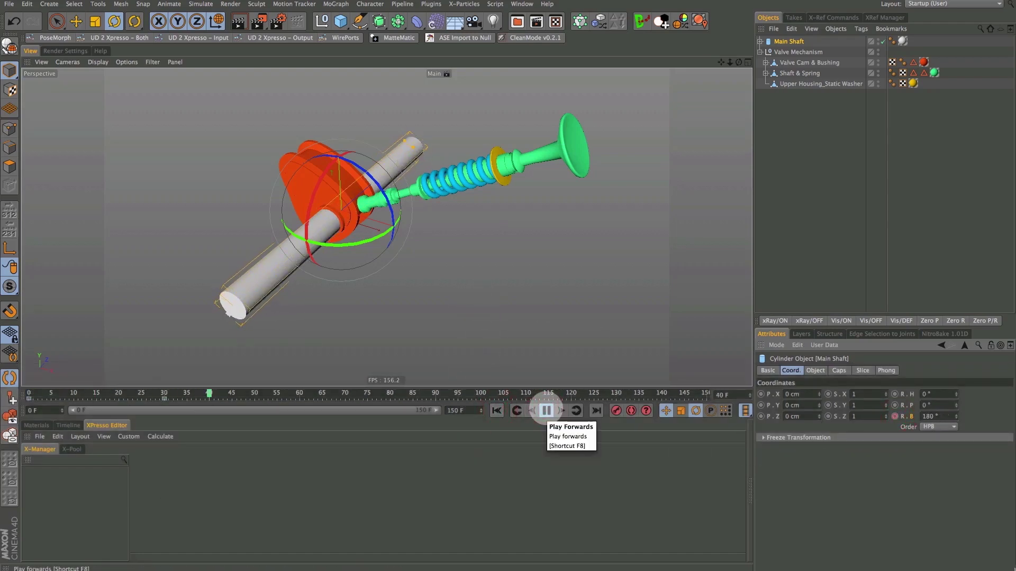
left_click(546, 411)
left_click(496, 410)
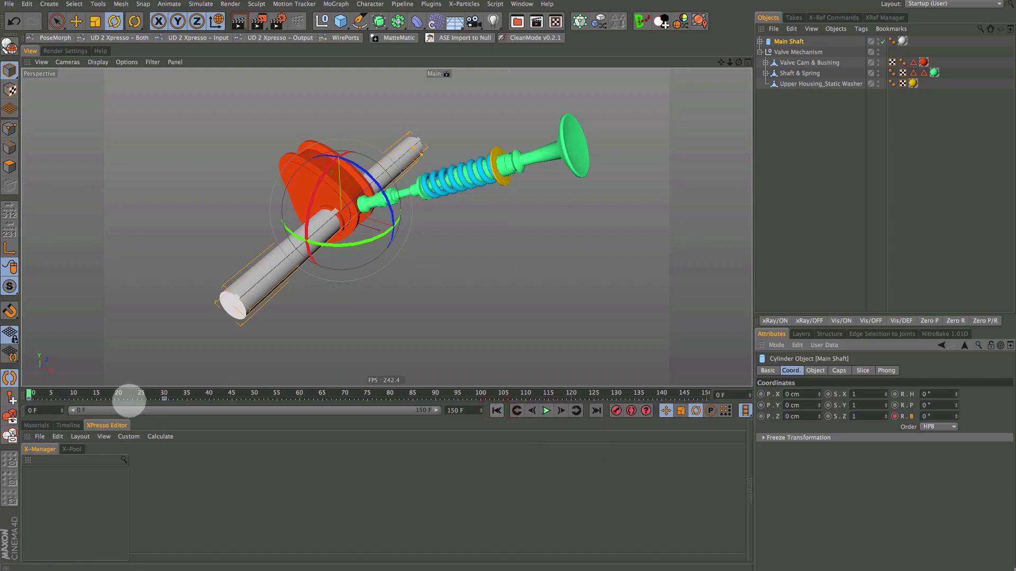
Make the Main Shaft's Rotation . B track repeat 100 times after its last key and preview the playback.
left_click(64, 426)
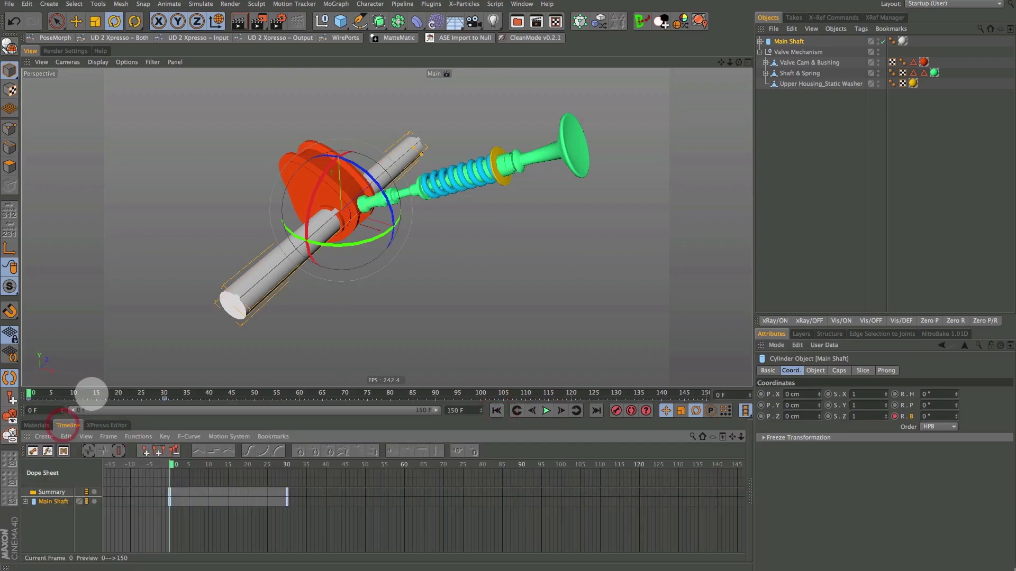
left_click_drag(91, 388, 86, 377)
left_click(53, 491)
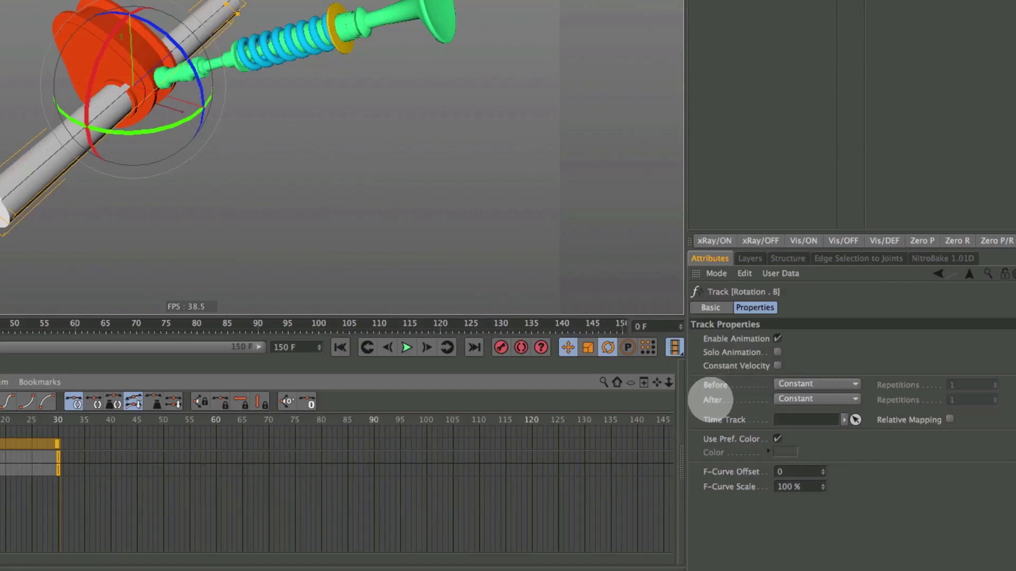
left_click(847, 399)
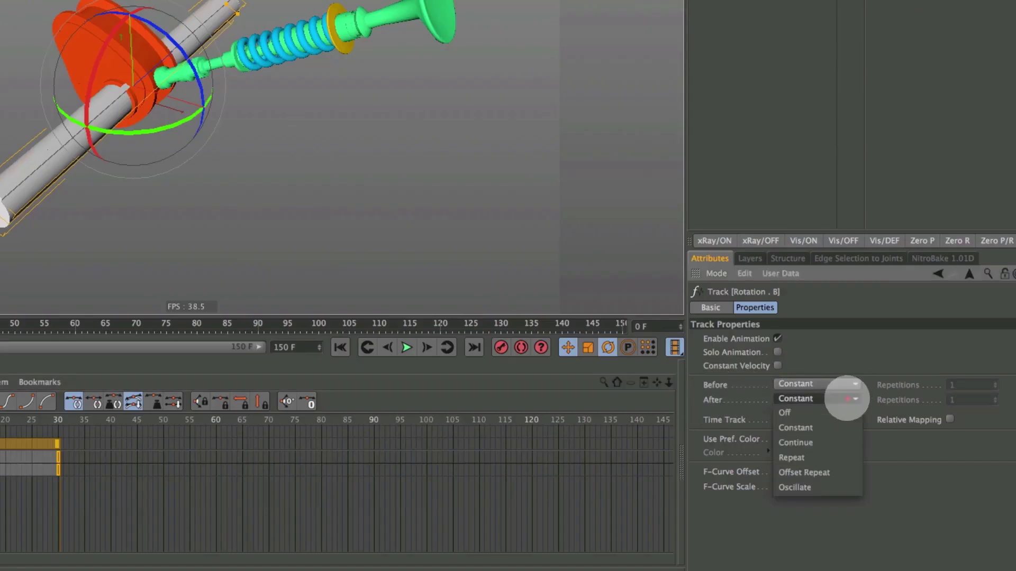
left_click(841, 457)
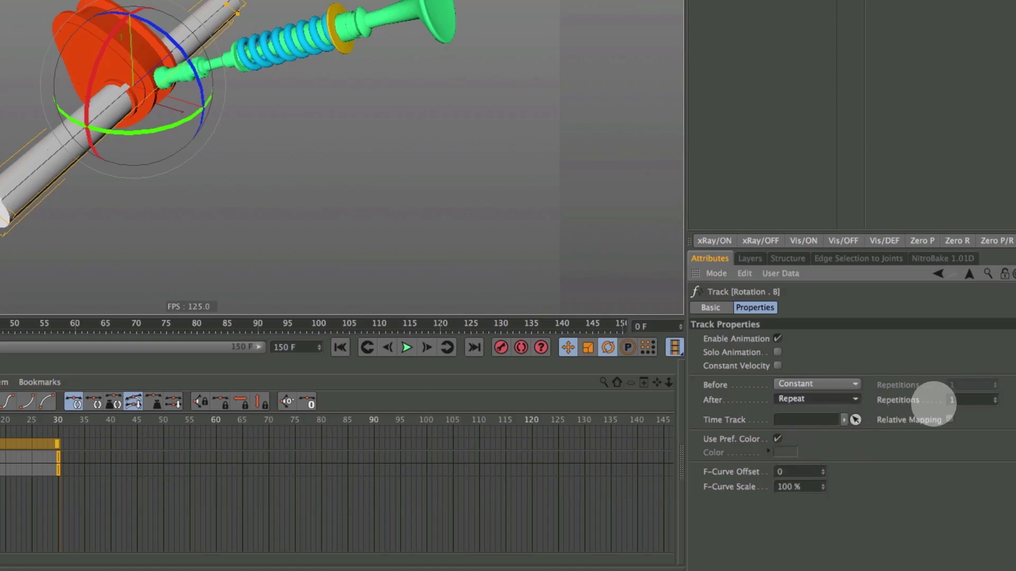
left_click(962, 401)
type("00")
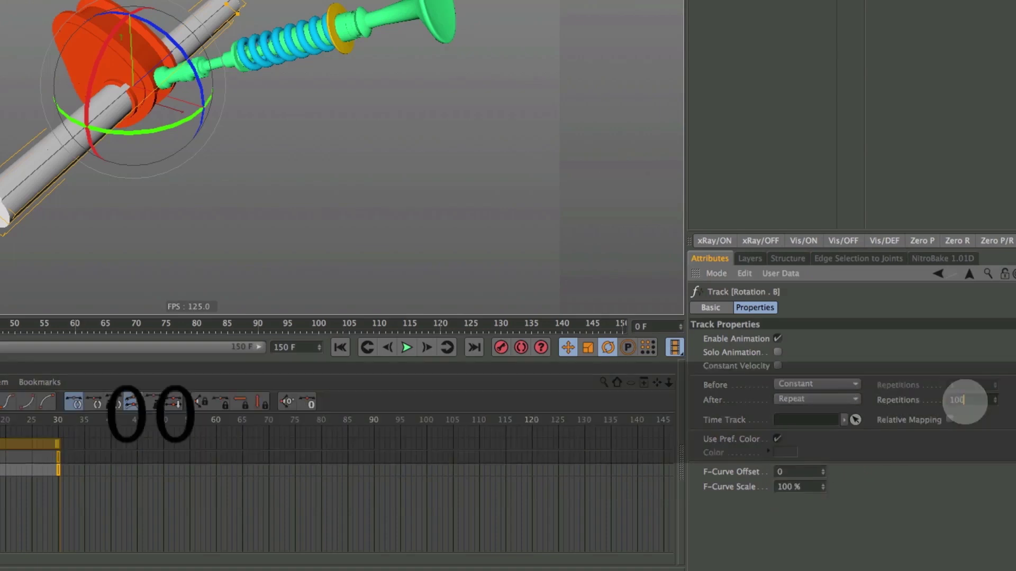
left_click(883, 496)
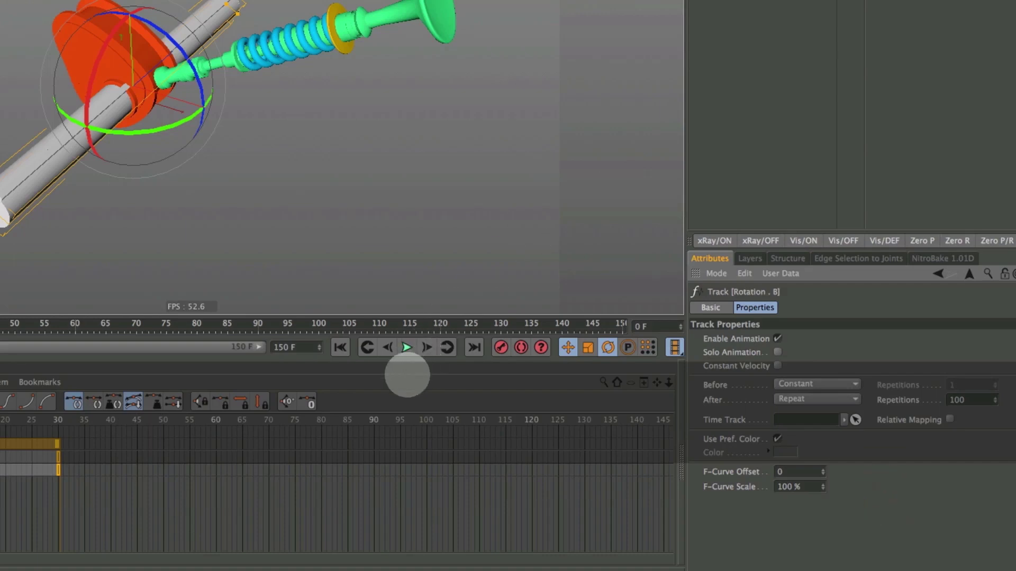
left_click(406, 347)
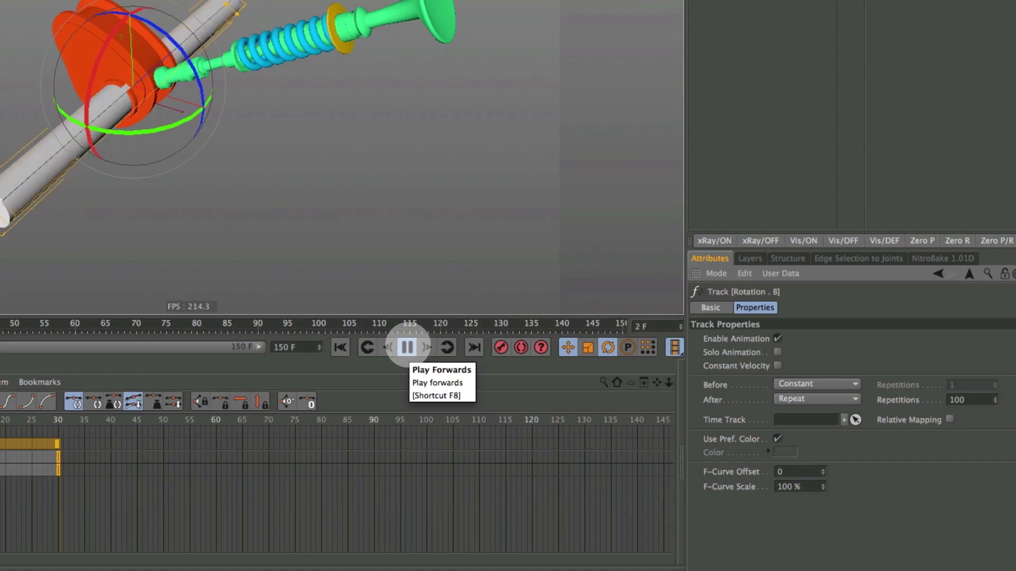
left_click(407, 347)
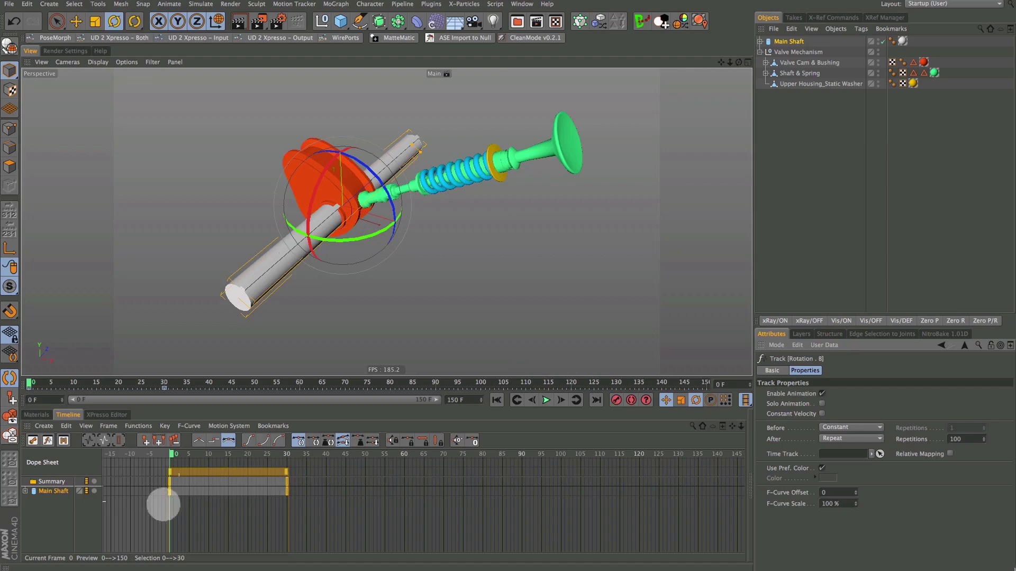
Delete all the Main Shaft's rotation keyframes and reset its bank rotation to 0°.
left_click_drag(322, 501, 152, 481)
key("Delete")
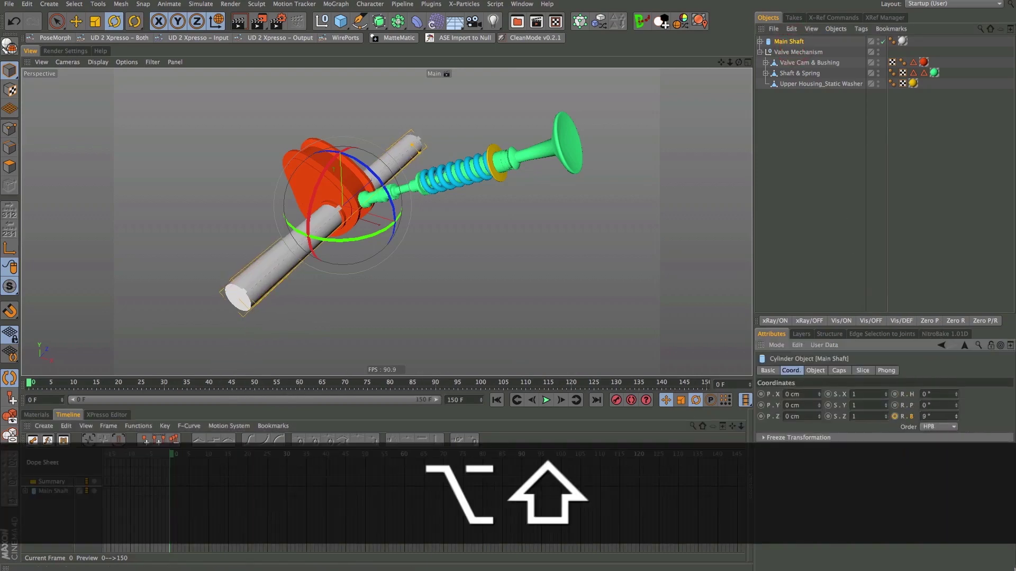
left_click(956, 417)
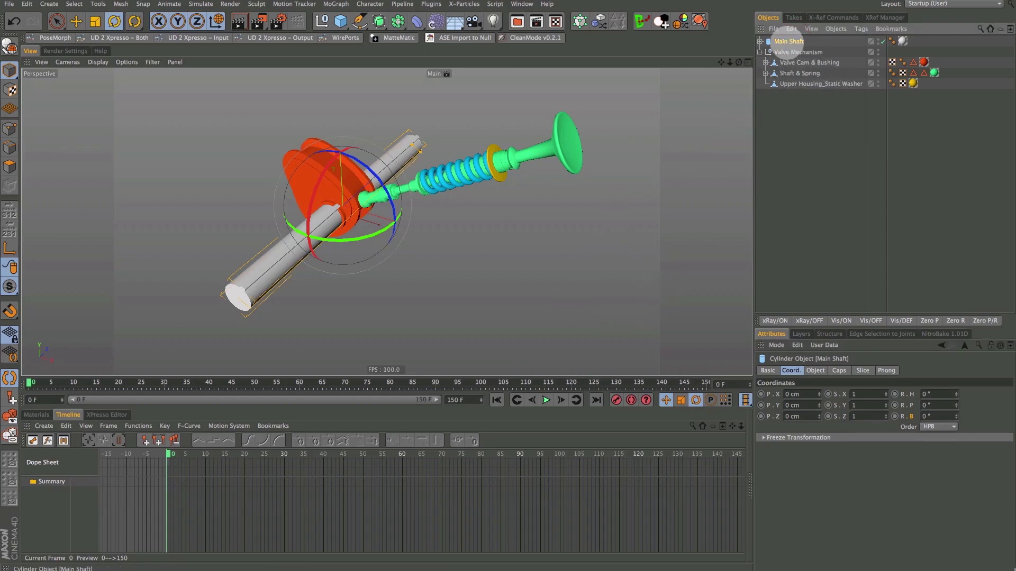
Add an XPresso tag to the Main Shaft object.
right_click(787, 41)
mouse_move(807, 47)
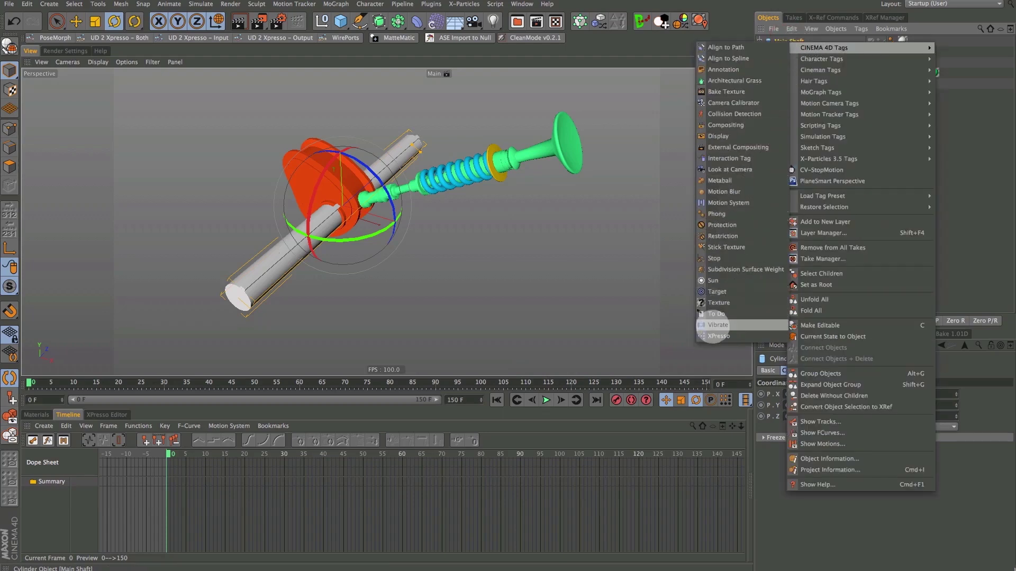
left_click(718, 336)
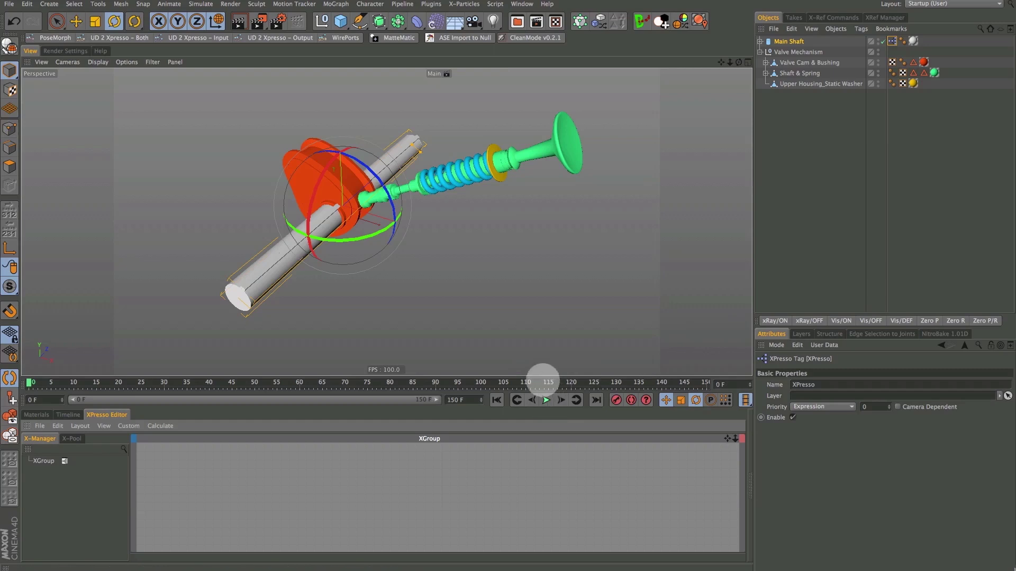
Add the Main Shaft as a node in the XPresso graph and enlarge the node.
left_click_drag(542, 376, 539, 347)
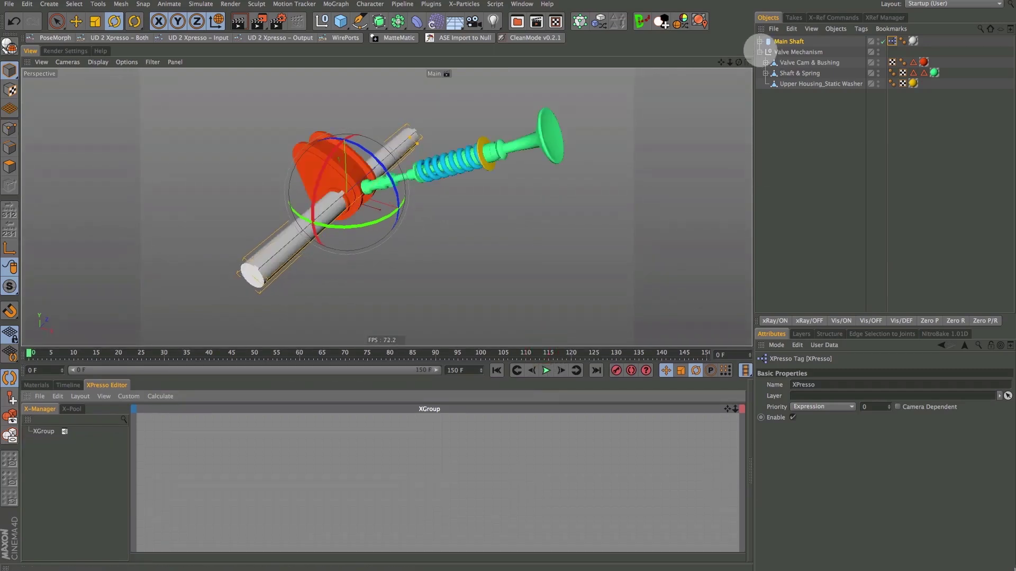
left_click_drag(776, 41, 457, 460)
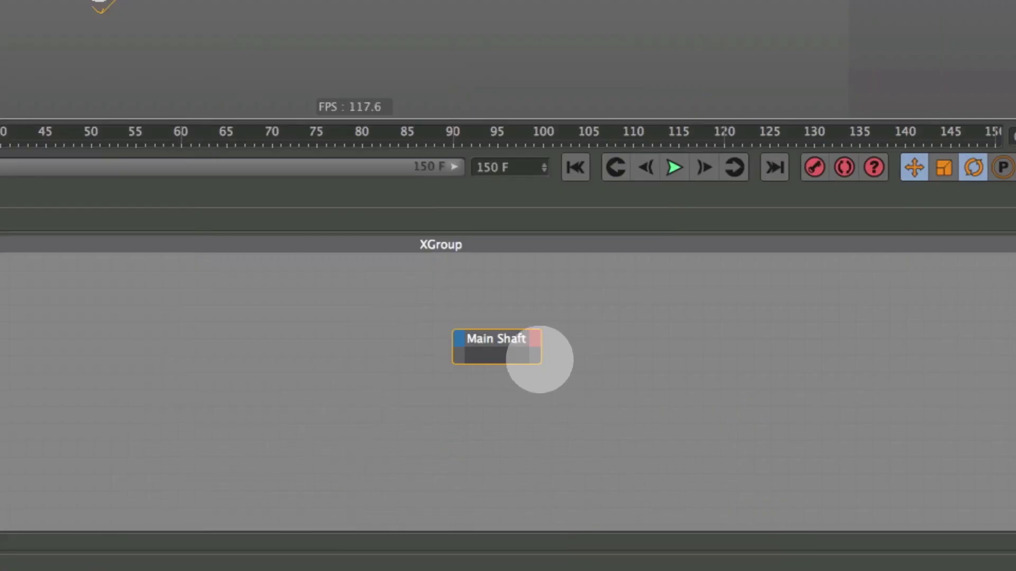
left_click_drag(540, 364, 598, 386)
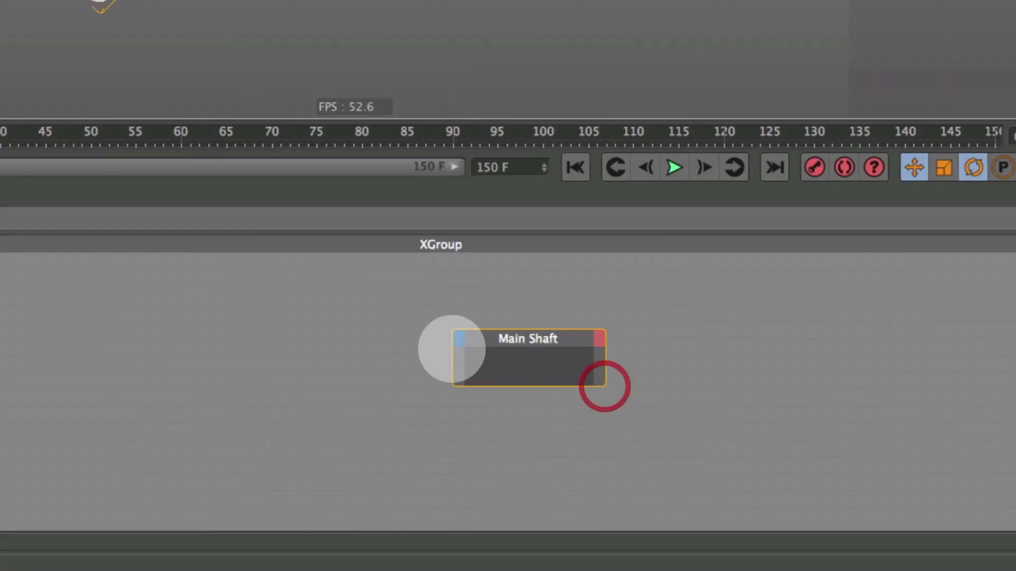
Add a Rotation . B input port to the Main Shaft node.
left_click(459, 340)
left_click(479, 379)
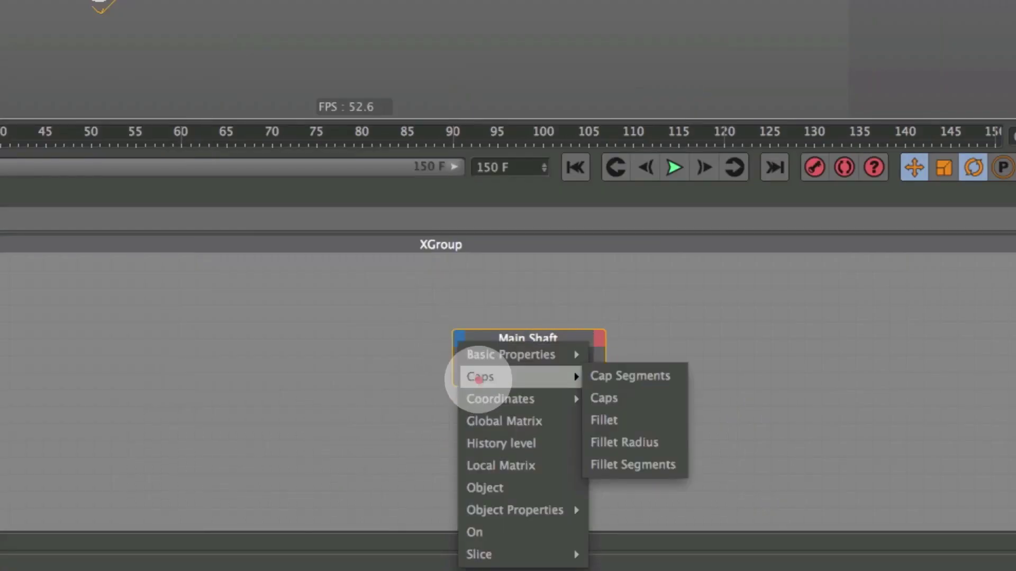
left_click(479, 400)
left_click(635, 401)
left_click(637, 467)
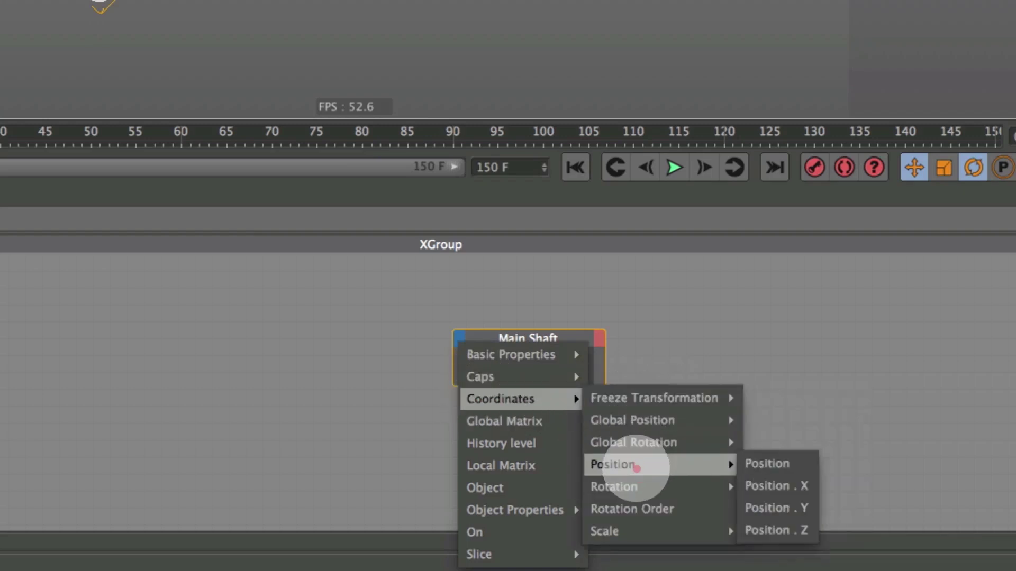
left_click(613, 486)
left_click(770, 550)
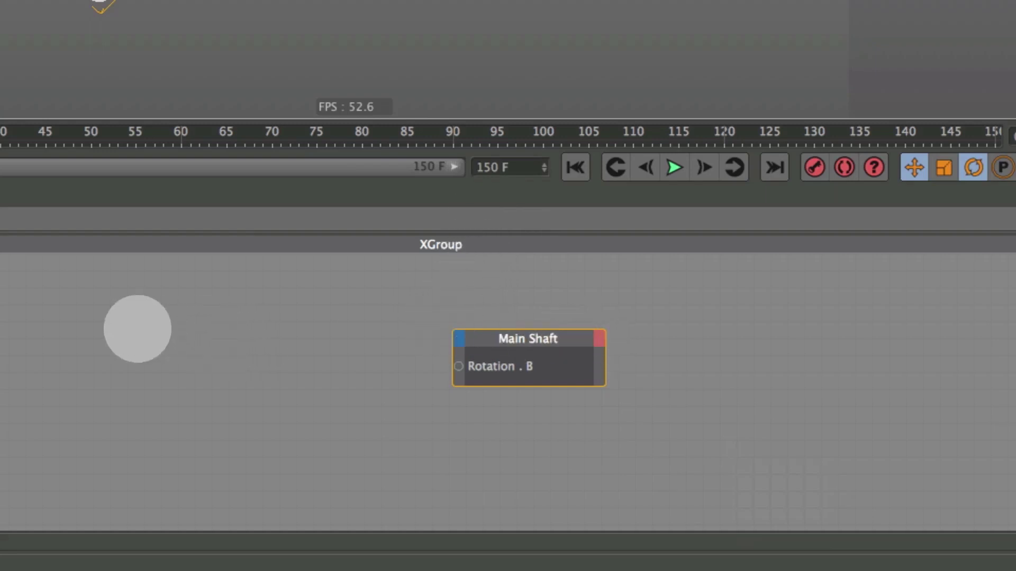
Add a Time node to the XPresso graph, placed before the Main Shaft node.
right_click(138, 329)
mouse_move(261, 320)
mouse_move(336, 321)
mouse_move(421, 319)
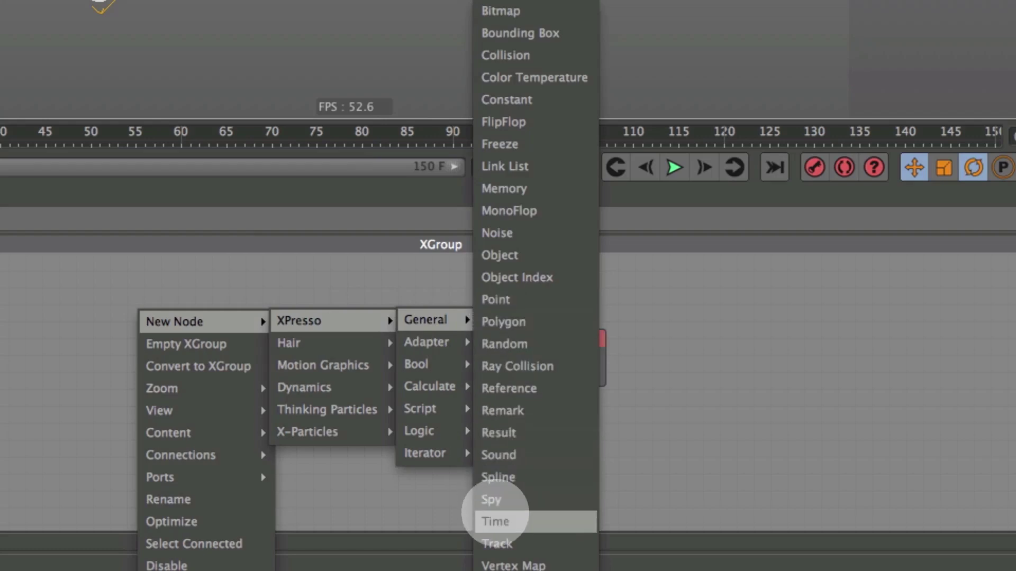
left_click(495, 516)
Wire the Time output directly to the Main Shaft's Rotation . B input, preview the playback and rewind.
left_click_drag(142, 320, 459, 366)
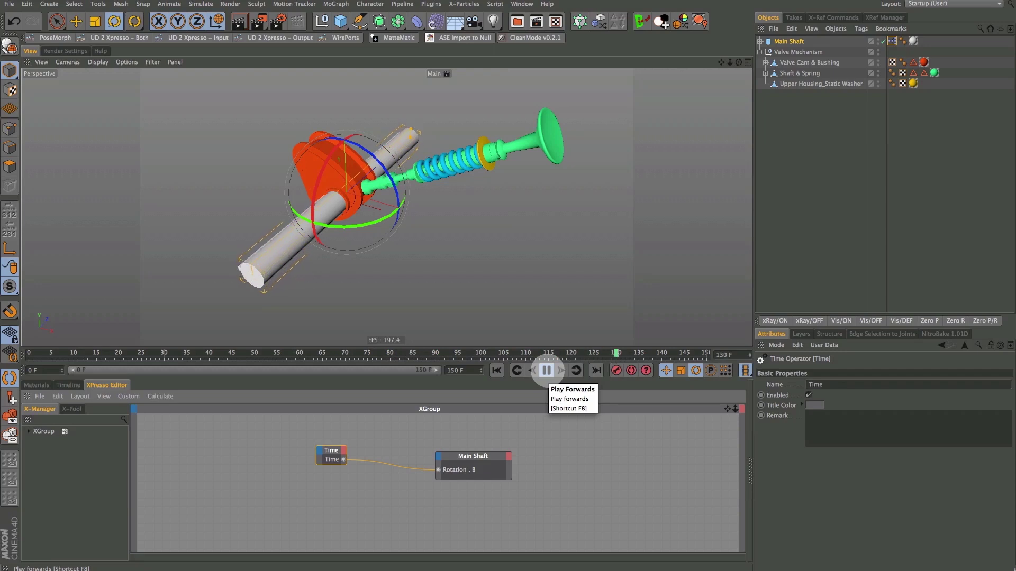
left_click(546, 370)
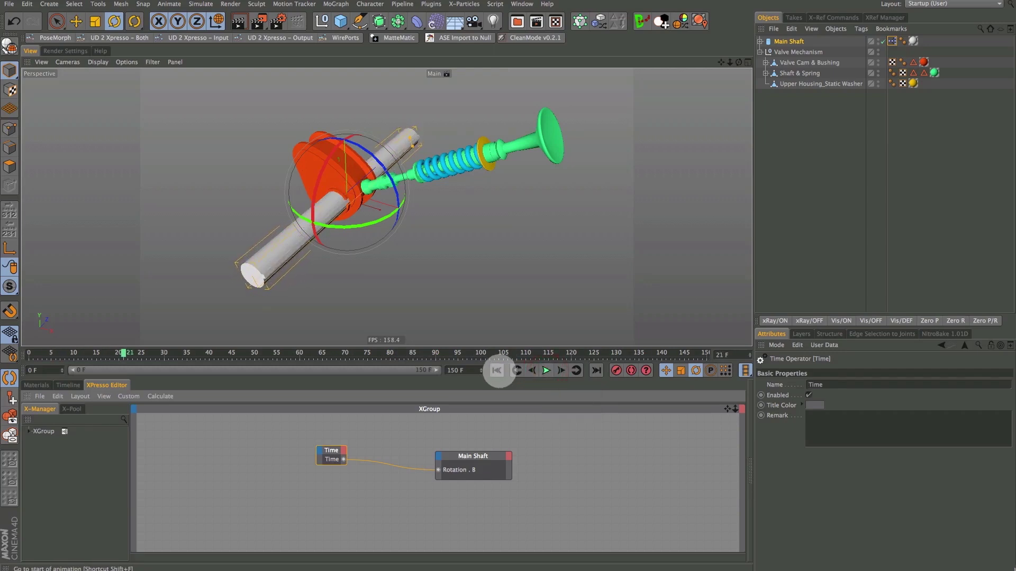
left_click(497, 371)
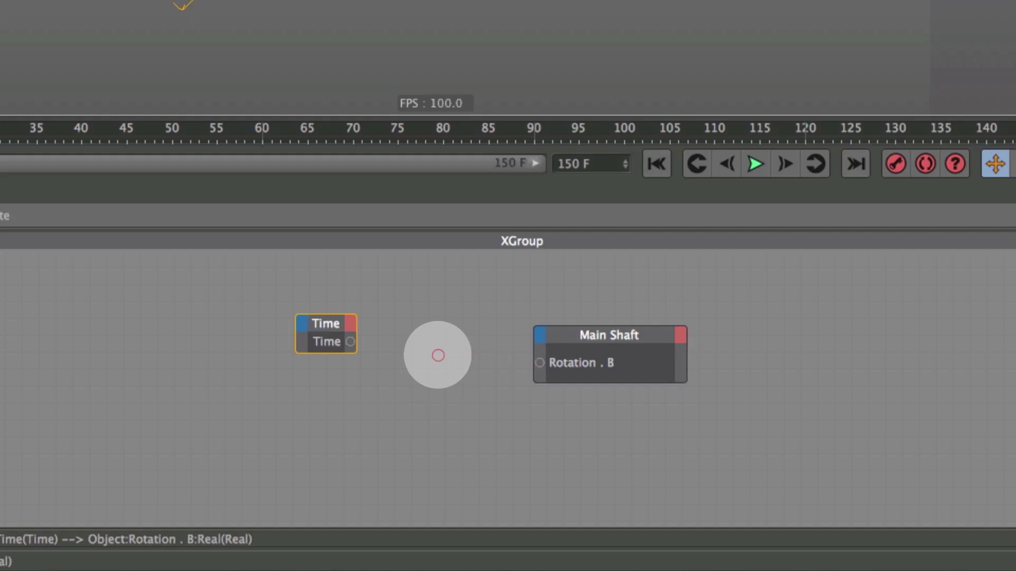
Add a Math node between Time and Main Shaft and connect the Time output to its first input.
right_click(440, 344)
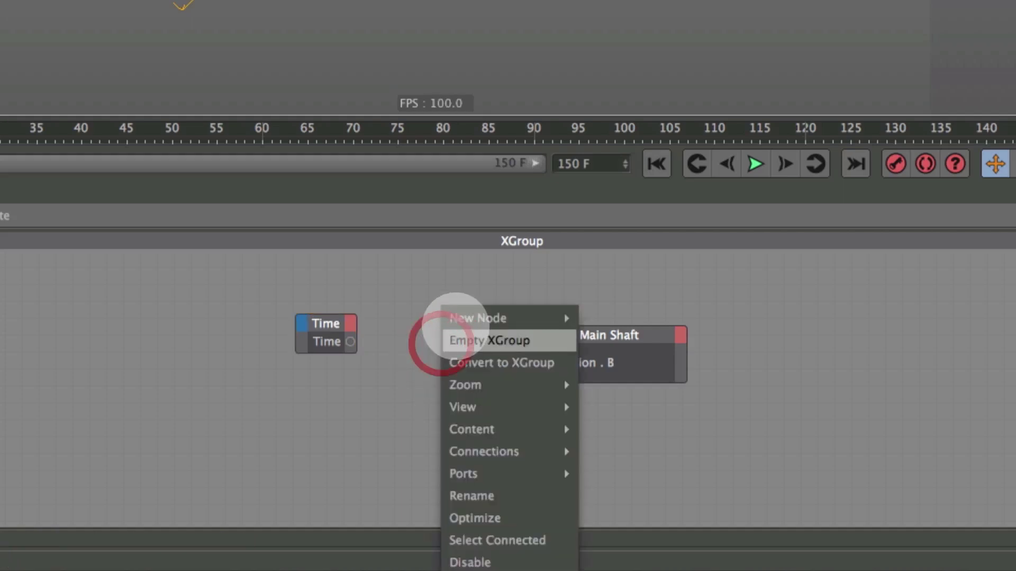
mouse_move(508, 317)
mouse_move(603, 316)
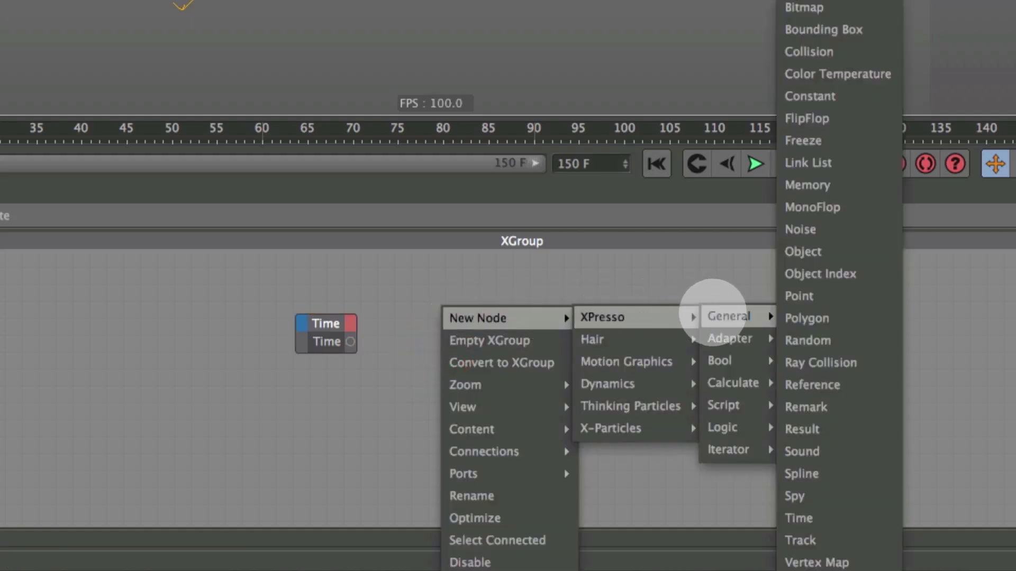
mouse_move(733, 383)
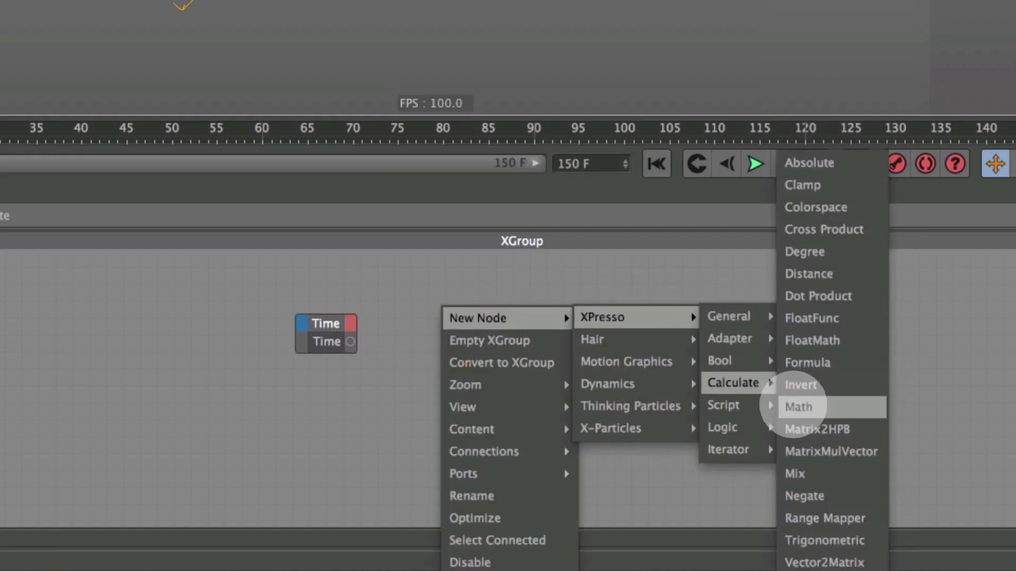
left_click(792, 405)
left_click_drag(442, 325, 438, 334)
left_click_drag(350, 342, 387, 350)
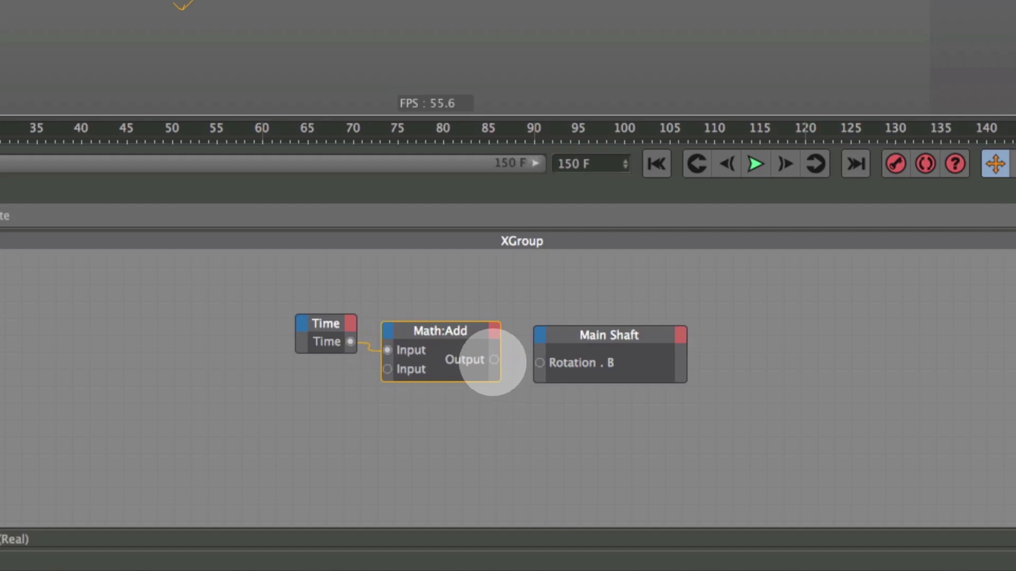
Connect the Math:Add output to the Main Shaft's Rotation . B input, preview the playback and rewind.
left_click_drag(492, 360, 545, 362)
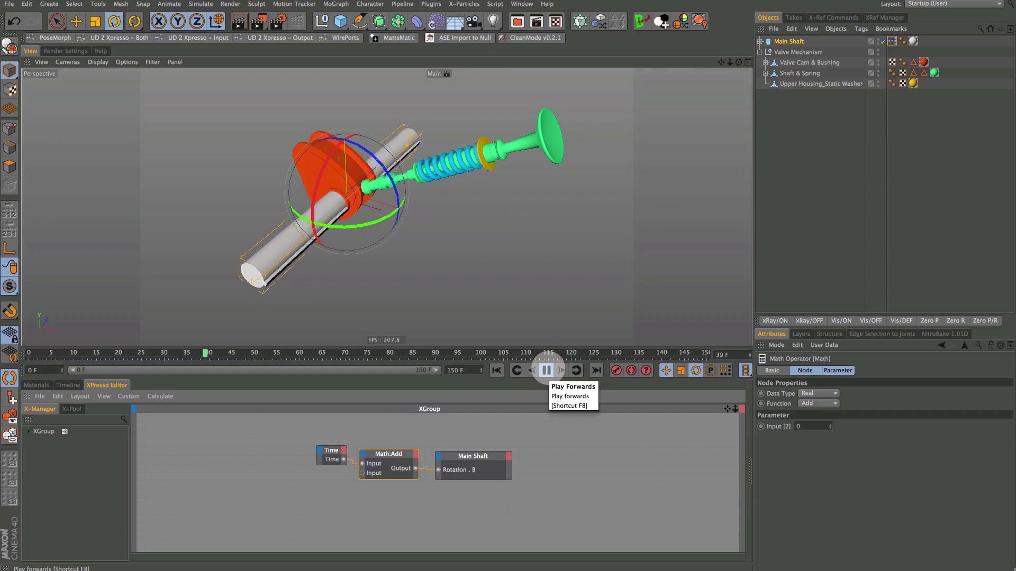
left_click(546, 370)
left_click(497, 370)
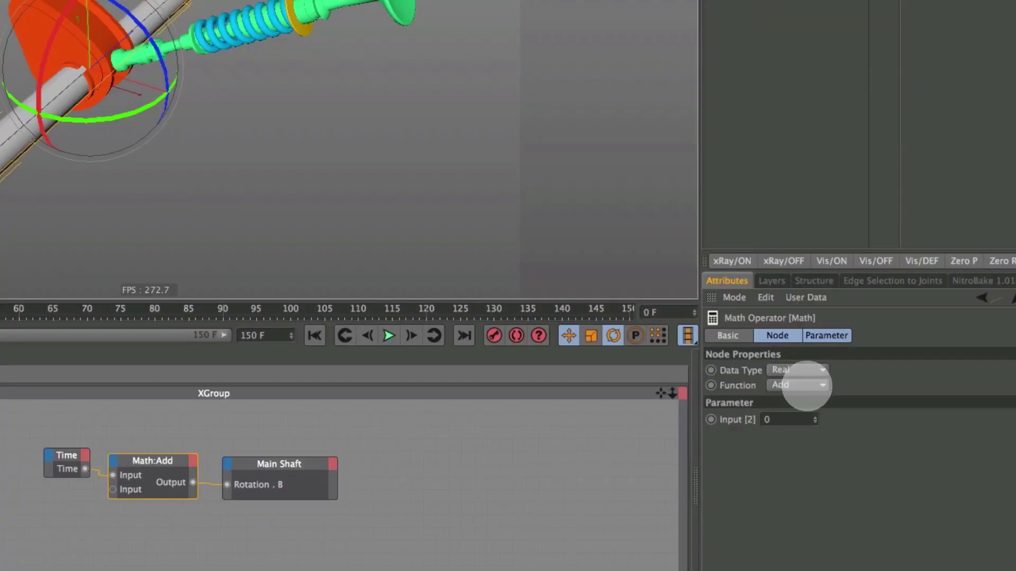
Change the Math node's function to Multiply, preview the playback and rewind to the start.
left_click(806, 386)
left_click(805, 441)
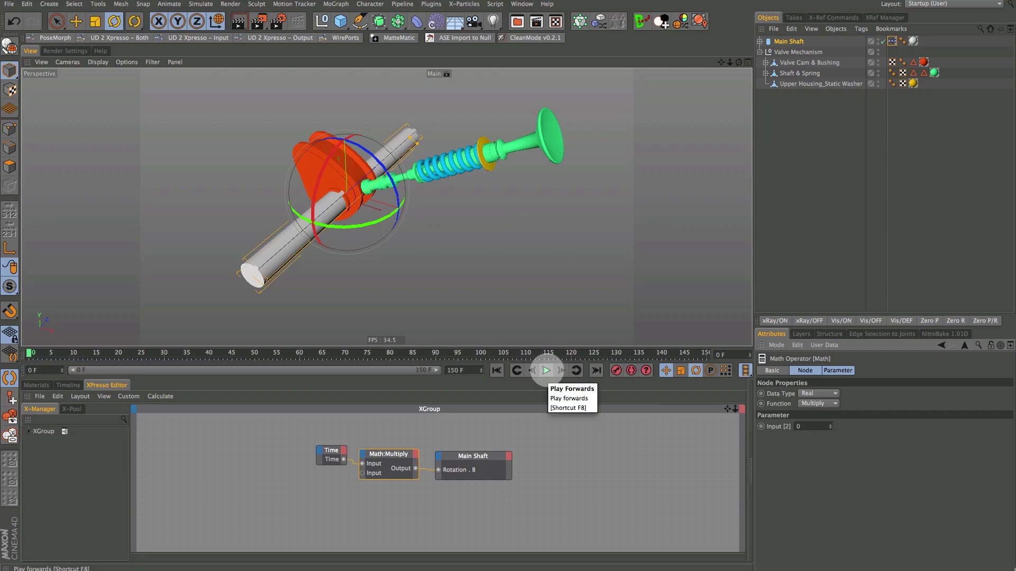
left_click(546, 370)
left_click(546, 370)
left_click(496, 370)
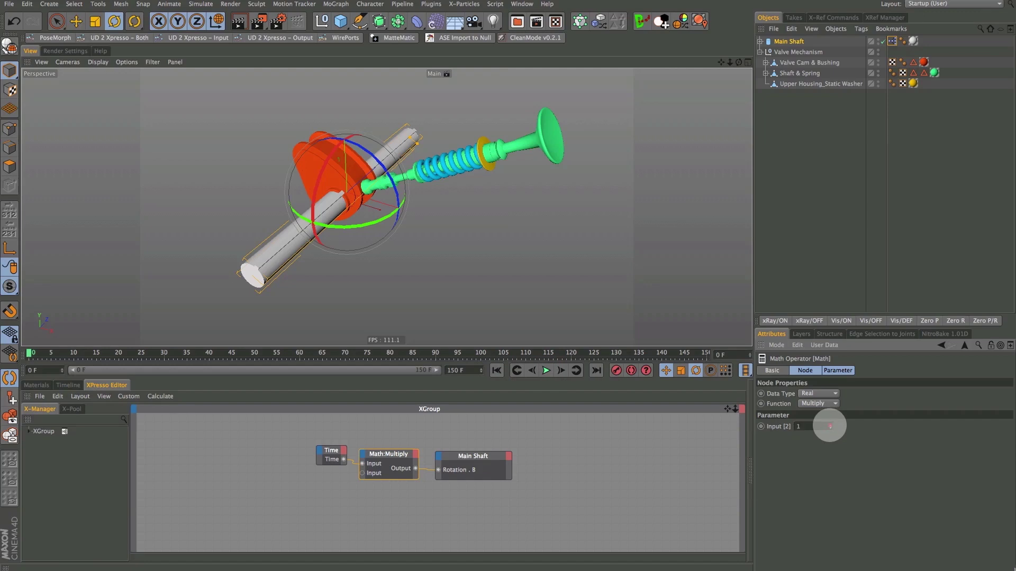
Set the Multiply node's Input [2] to 2 and finally to 5, previewing the rotation and rewinding after each value.
left_click(830, 425)
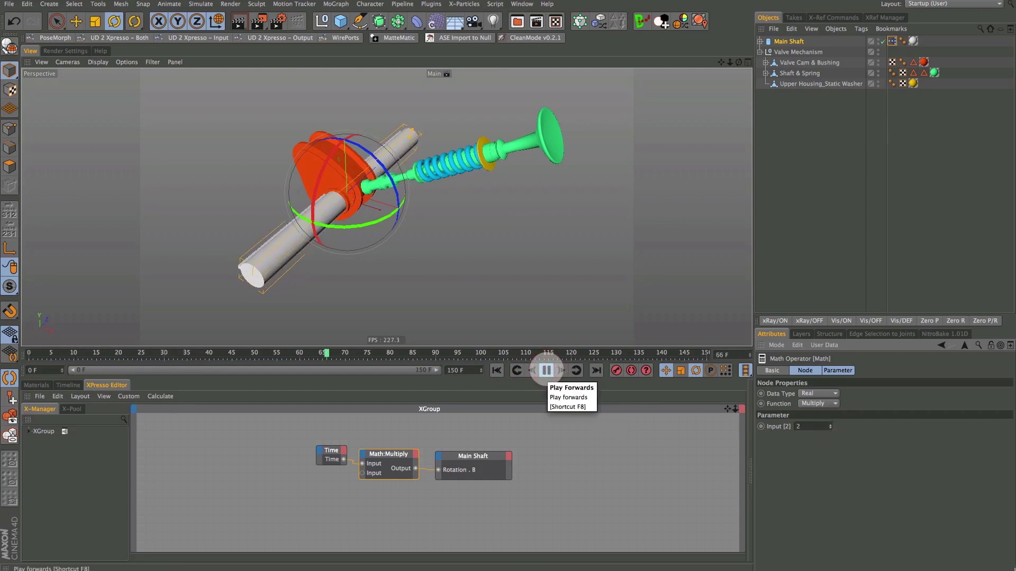
left_click(546, 370)
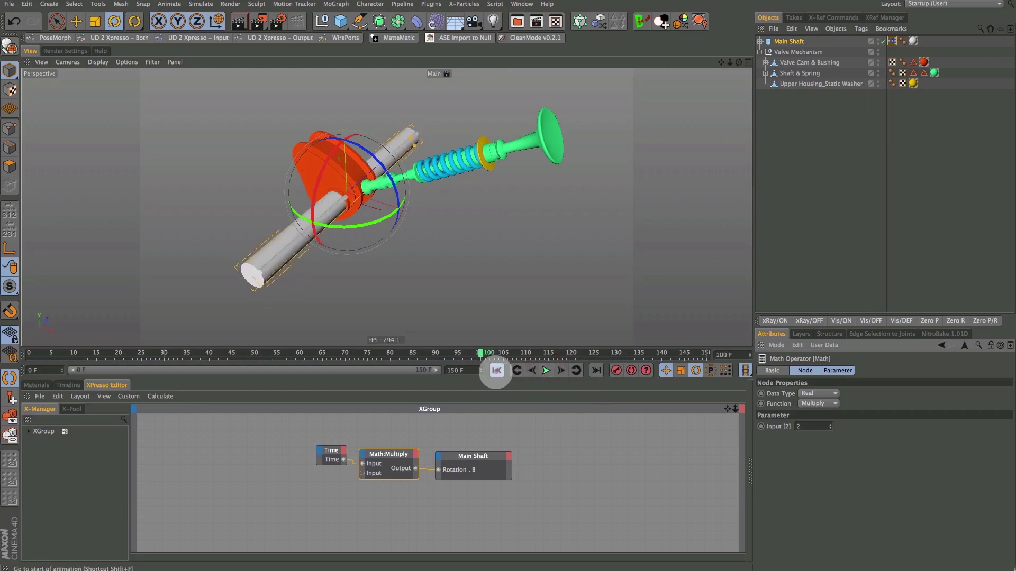
left_click(496, 371)
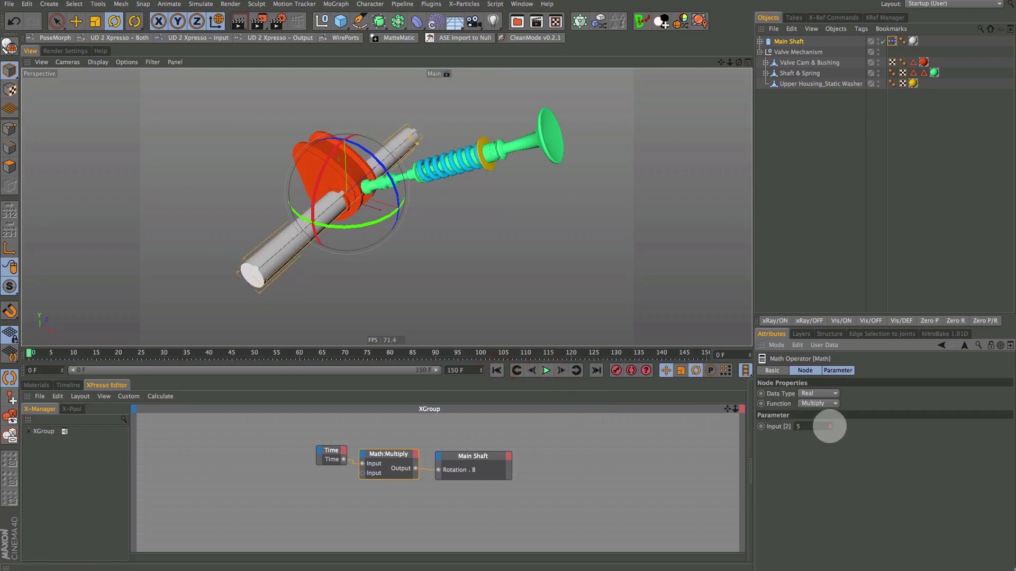
left_click(545, 369)
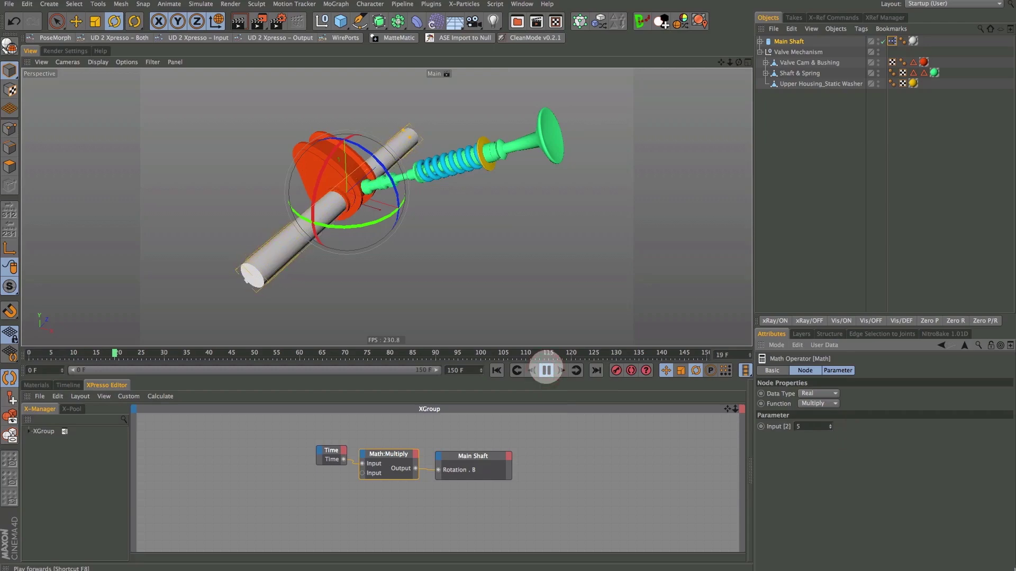
left_click(545, 370)
left_click(496, 371)
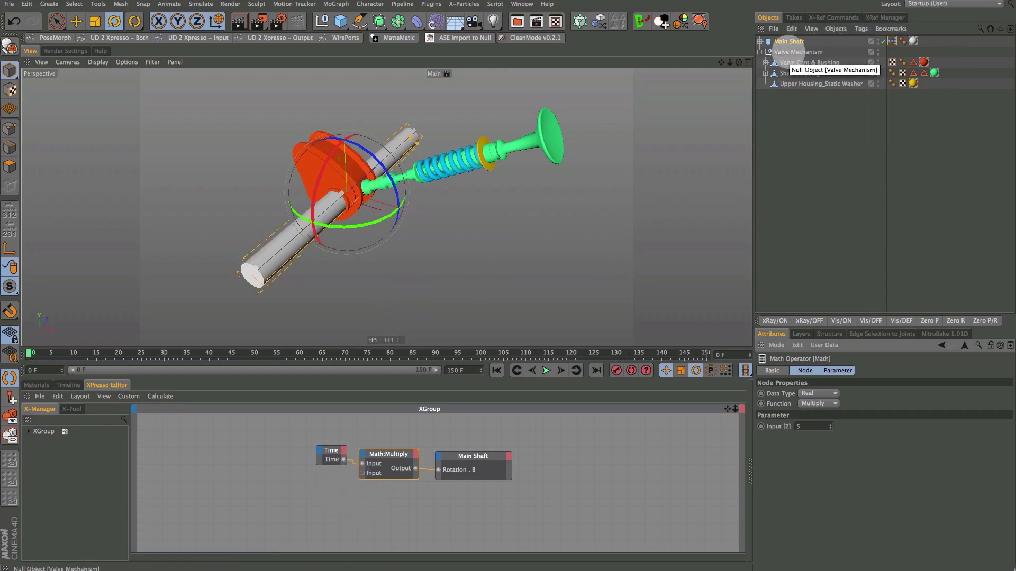
Add a user data field named Speed to the Main Shaft object.
left_click(788, 41)
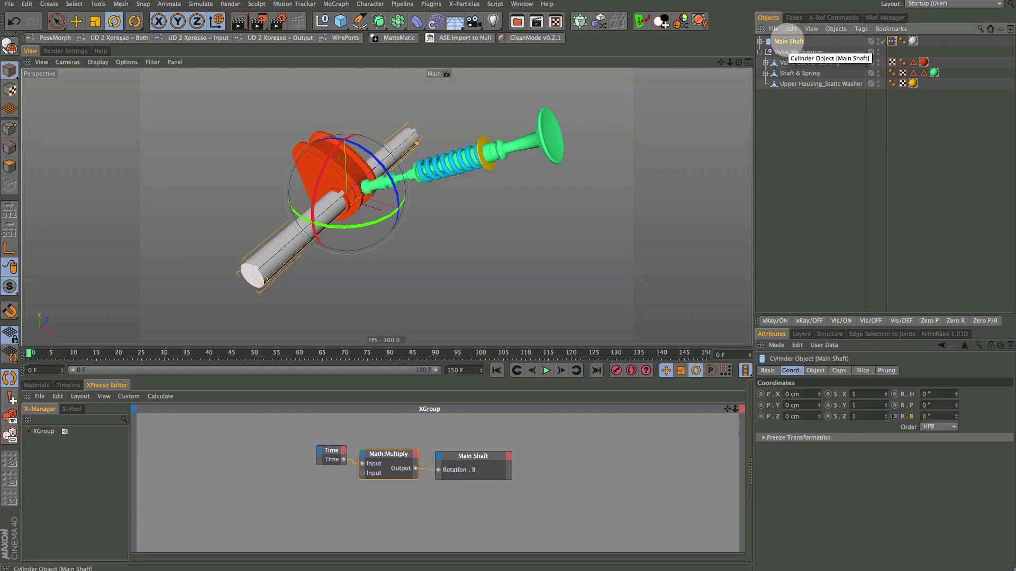
left_click(824, 345)
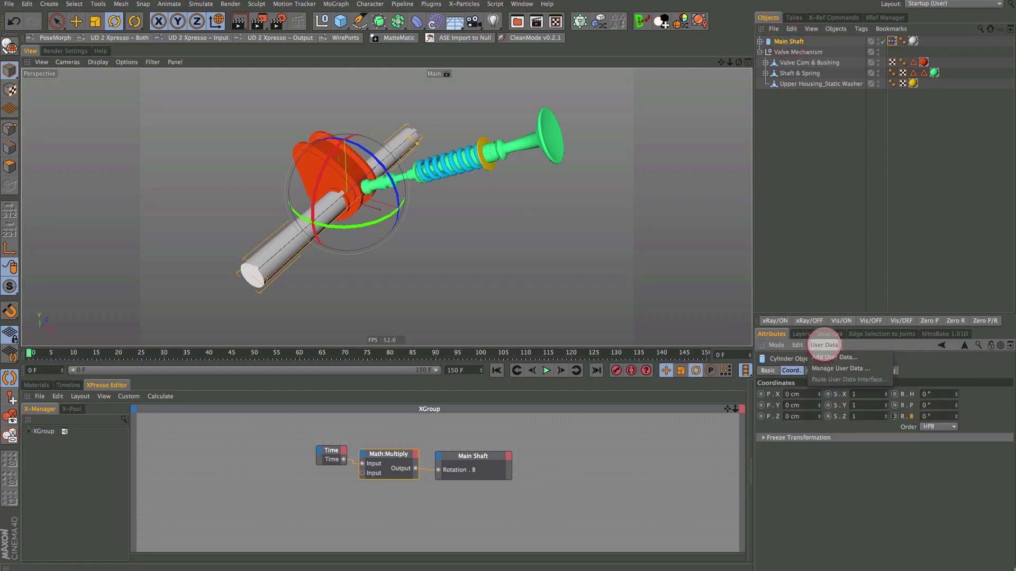
left_click(831, 357)
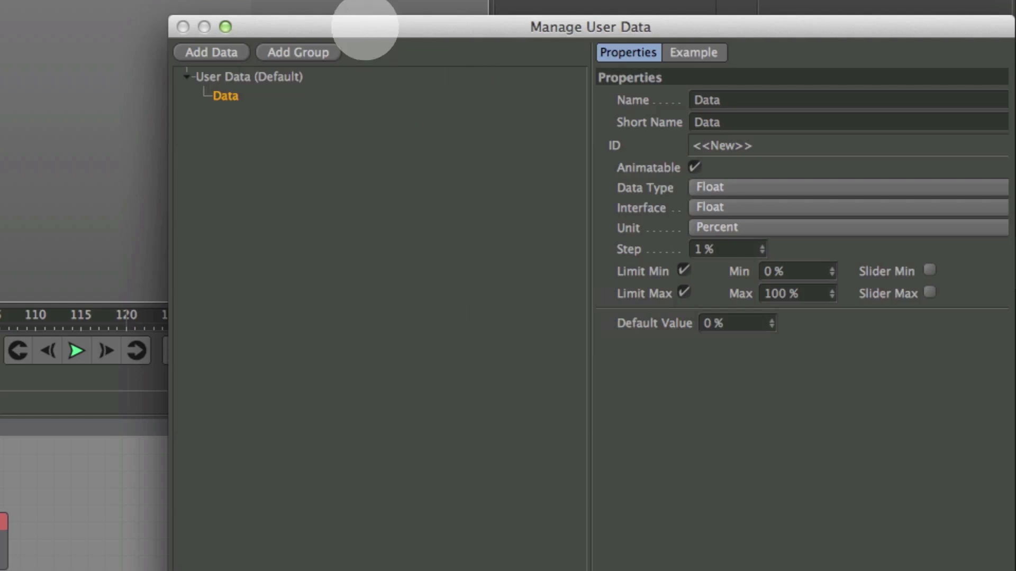
left_click_drag(662, 208, 640, 211)
left_click(106, 98)
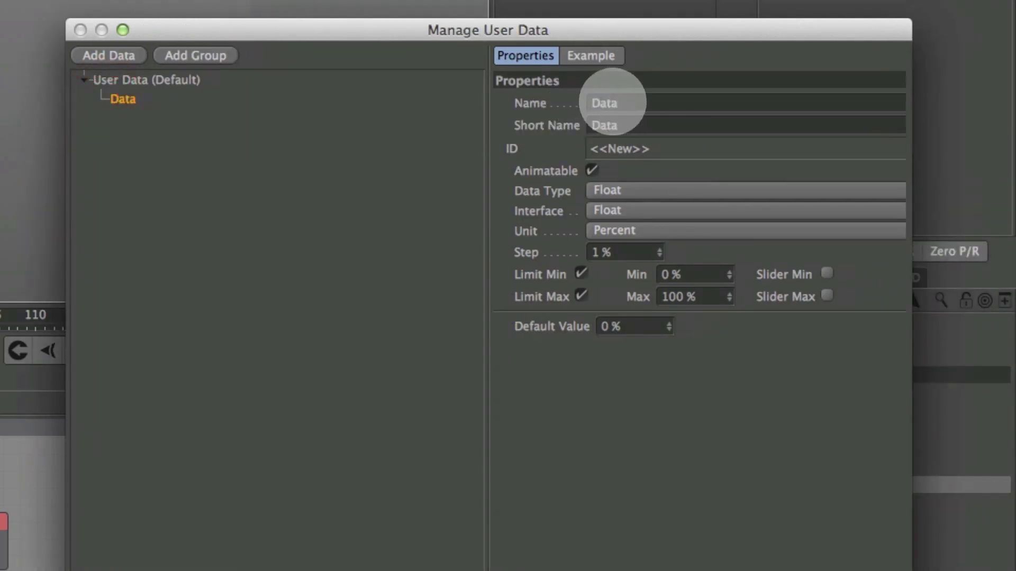
type("Speed")
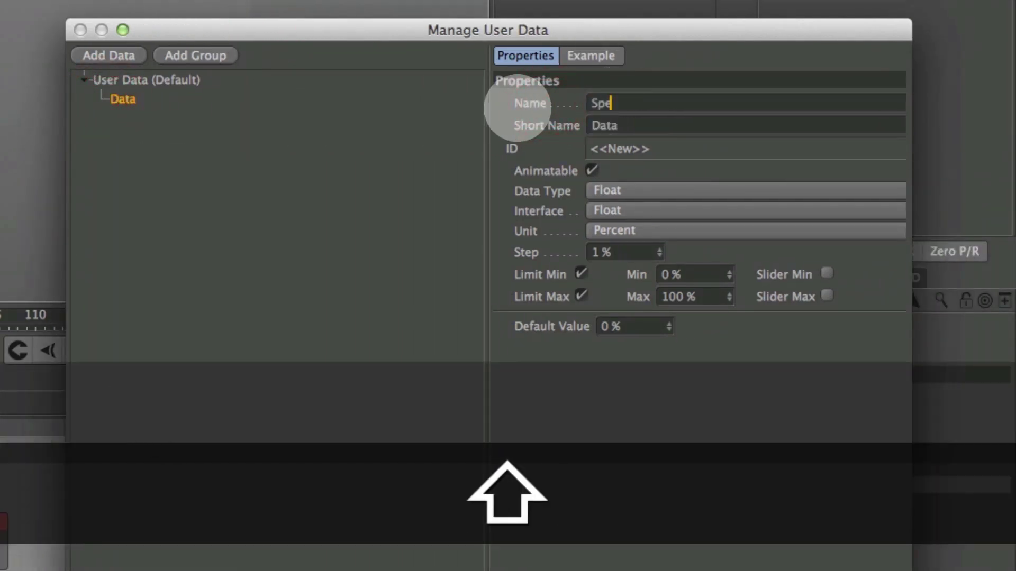
left_click(676, 165)
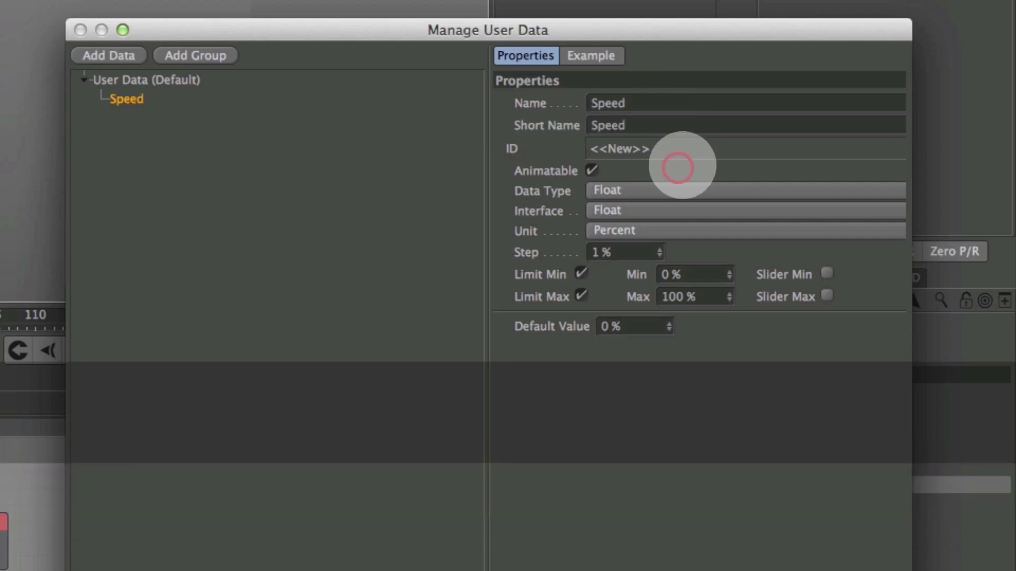
Set the Speed field's interface to Float Slider and its unit to Real.
left_click(647, 211)
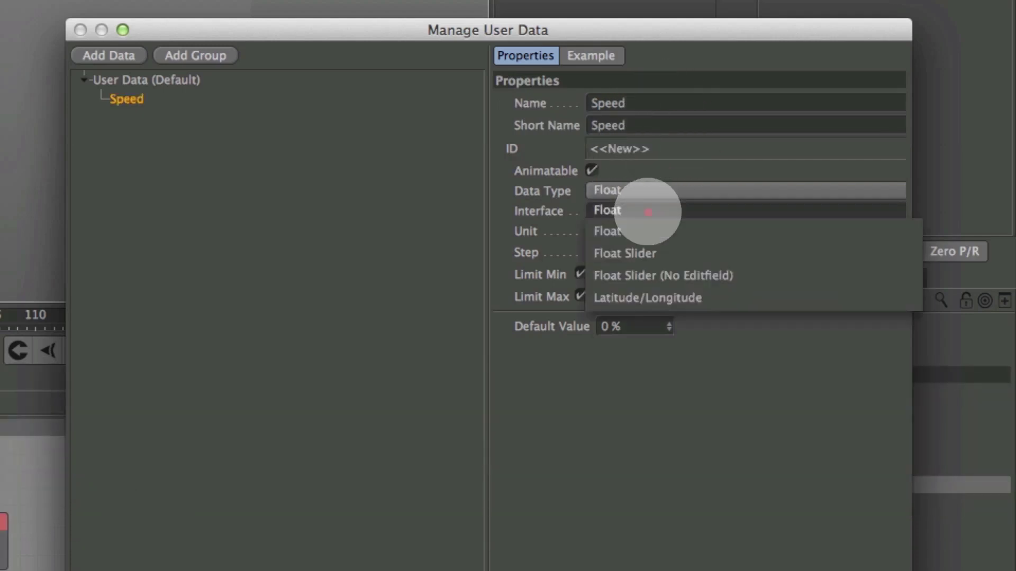
left_click(668, 253)
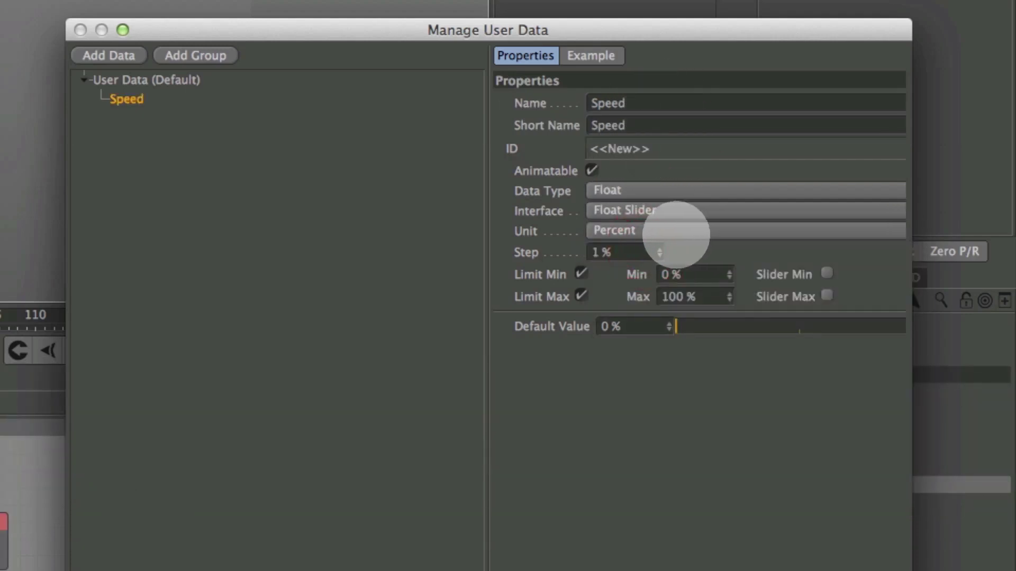
left_click(692, 228)
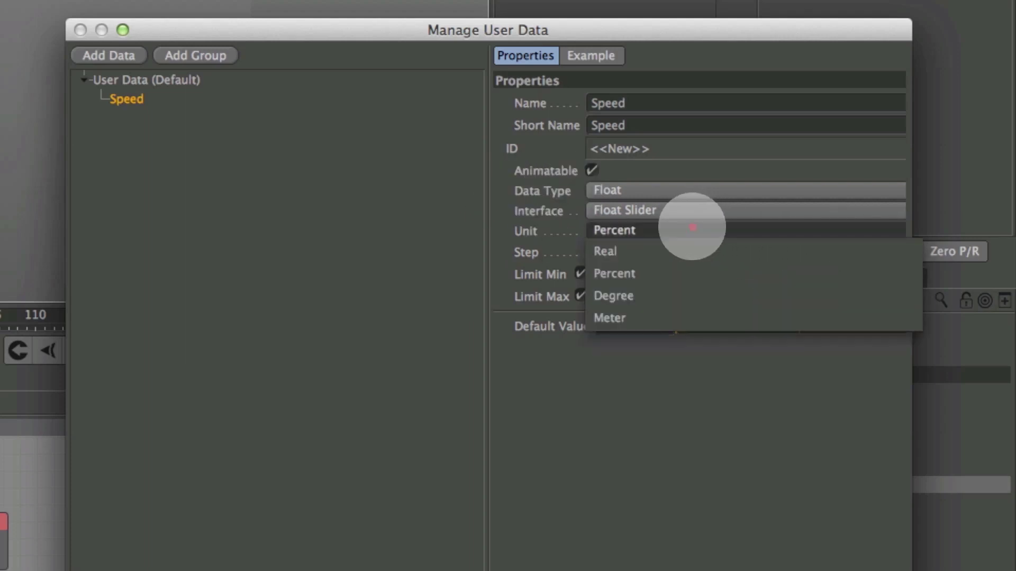
left_click(686, 252)
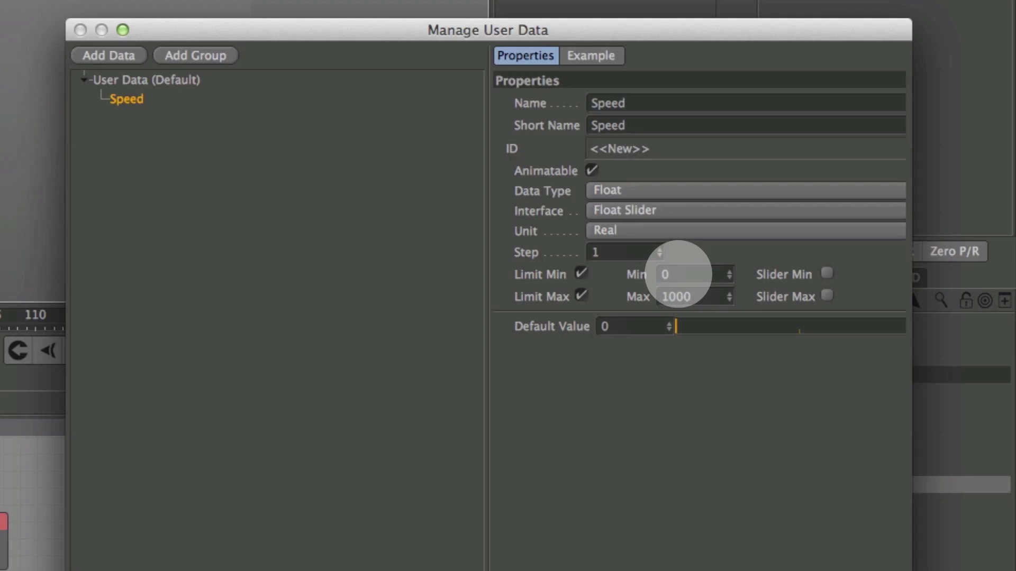
Limit the Speed slider to the range -20 to 20 with a step of 0.1 and confirm the user data.
left_click(664, 274)
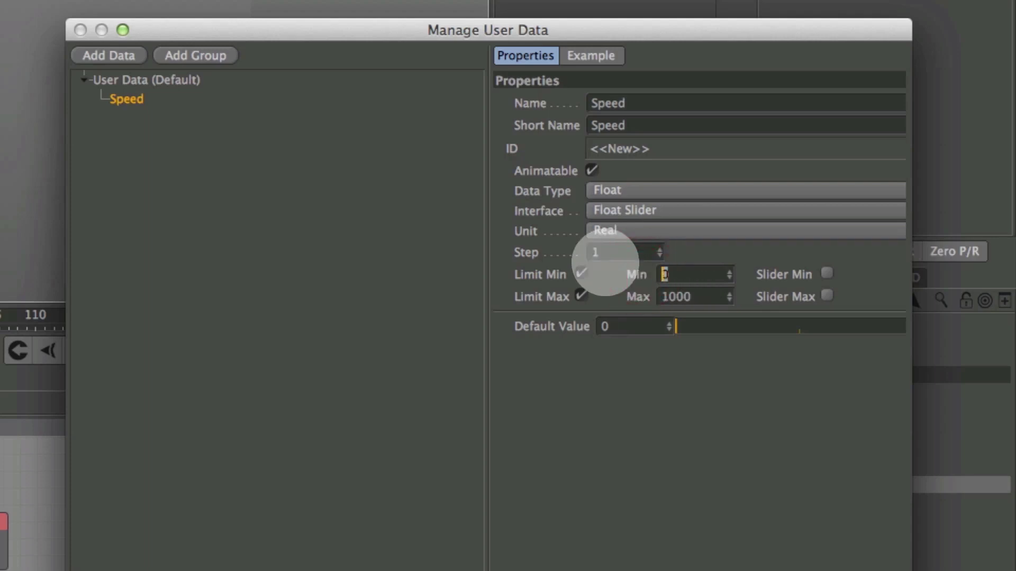
type("-2")
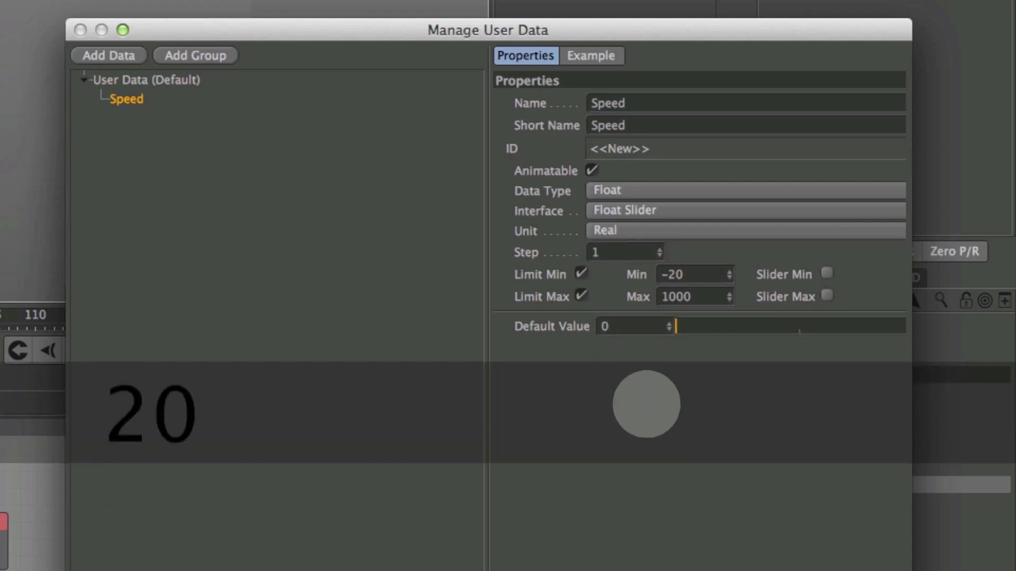
left_click(683, 297)
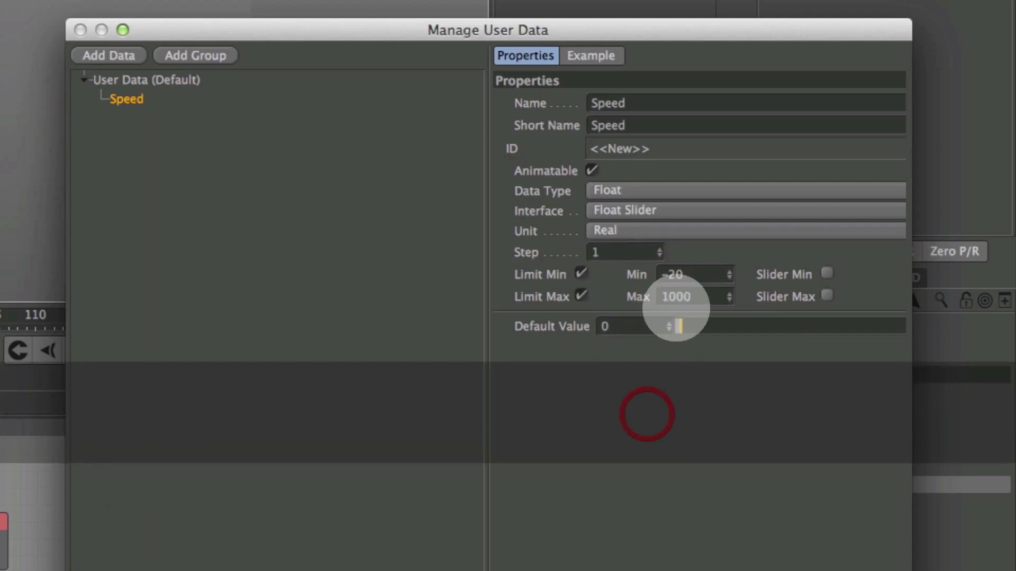
type("20")
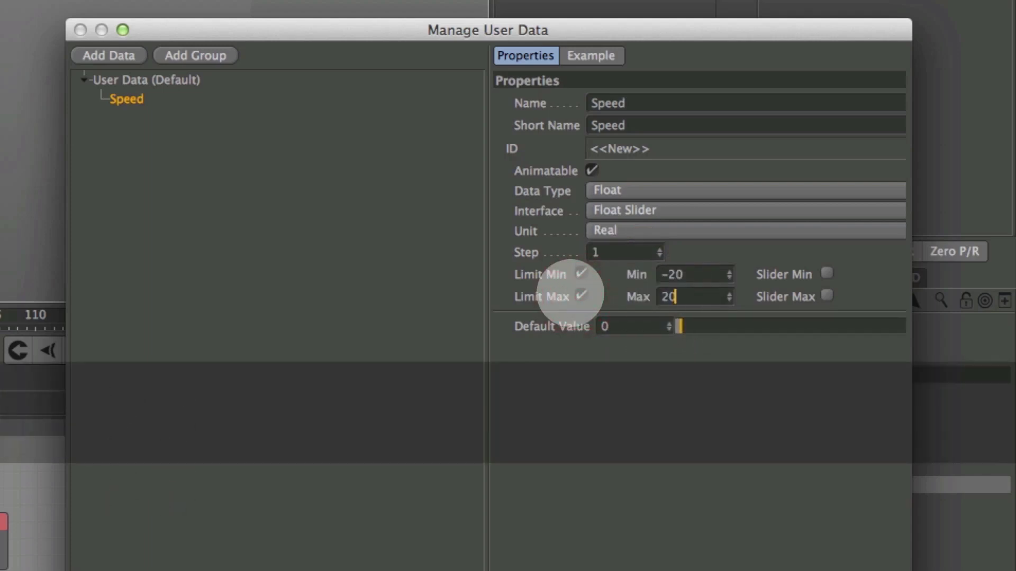
left_click(602, 470)
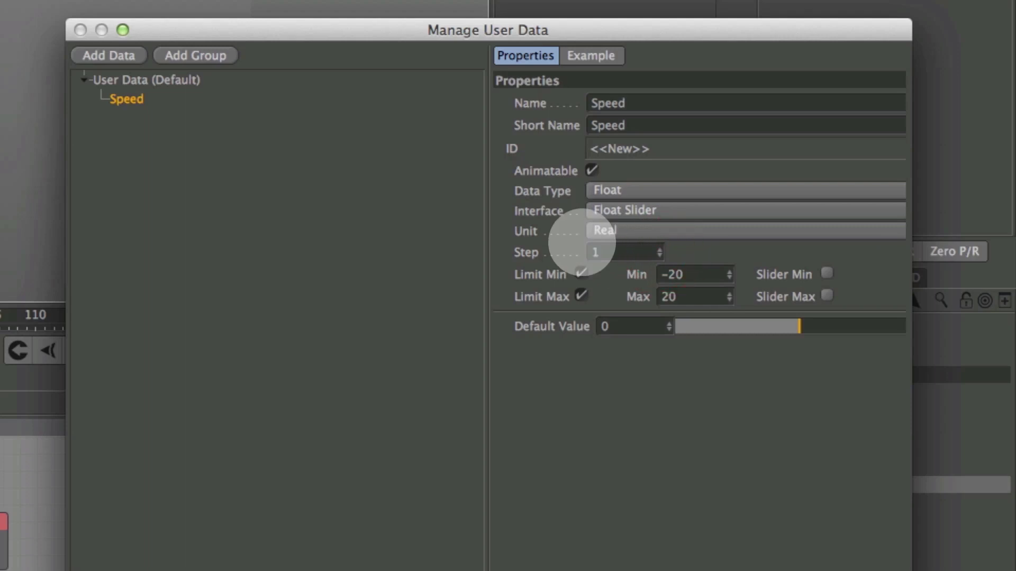
left_click(593, 252)
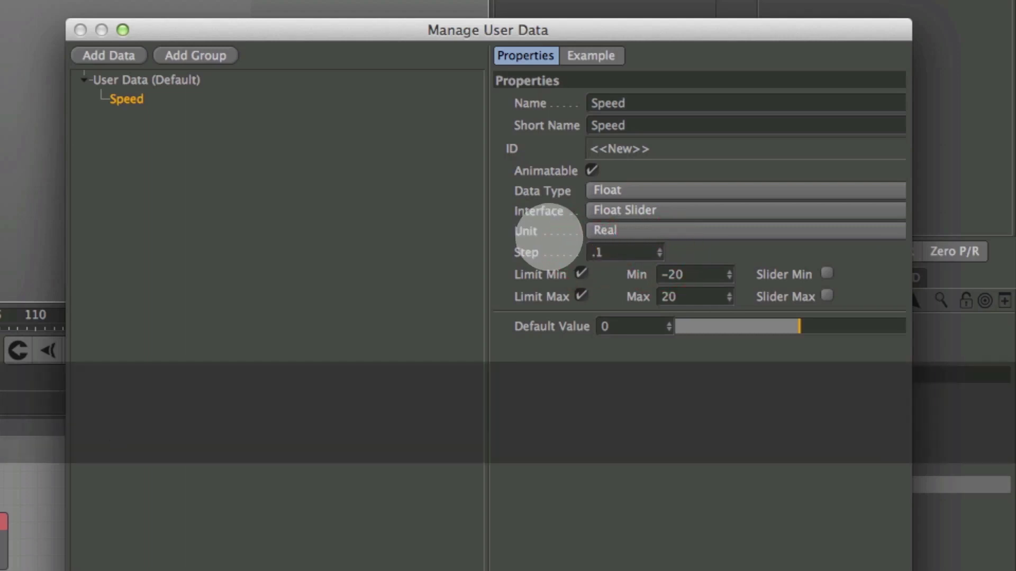
type("0.1")
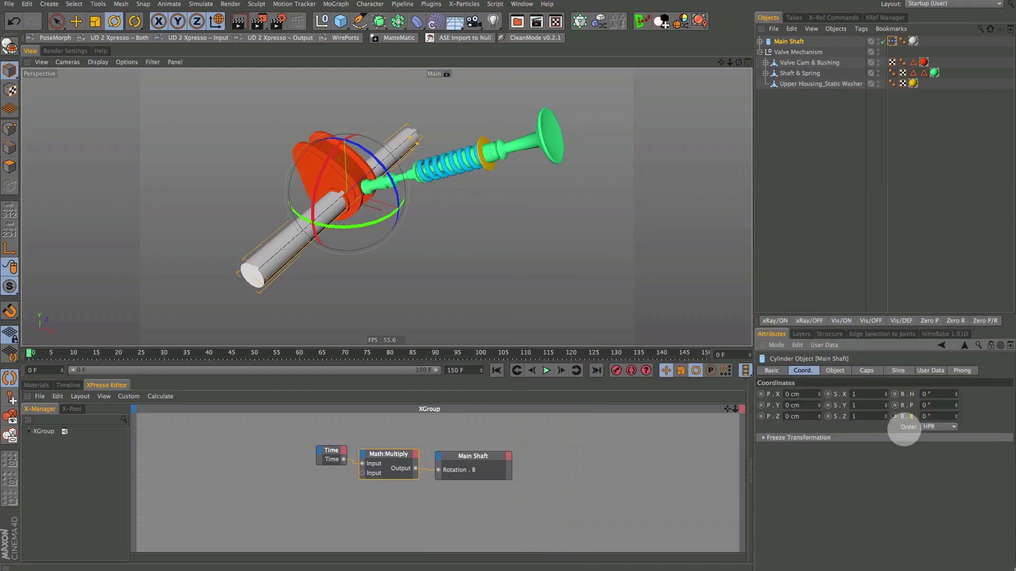
Try out the Main Shaft's Speed slider in its user data and reset it to 0.
left_click(931, 371)
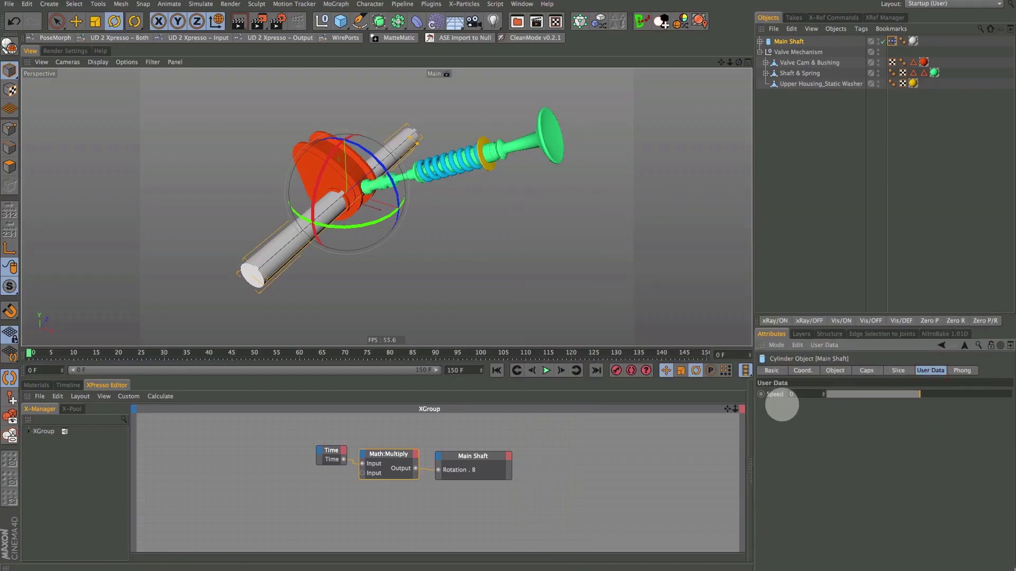
left_click_drag(868, 395, 912, 395)
type("0")
key("Return")
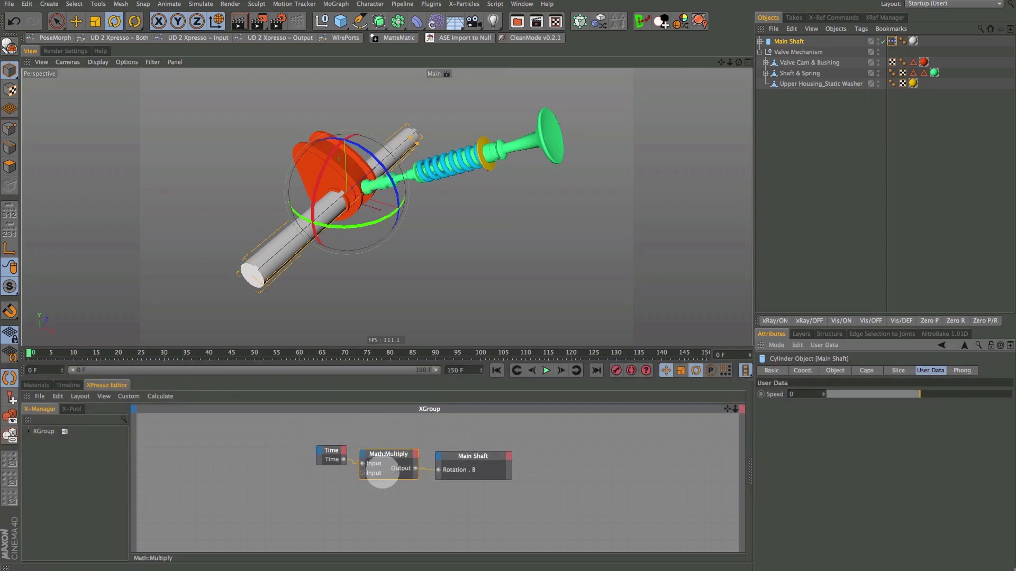
Add a second Main Shaft node with a Speed output wired to the Multiply node's second input, then preview and rewind.
left_click(360, 473)
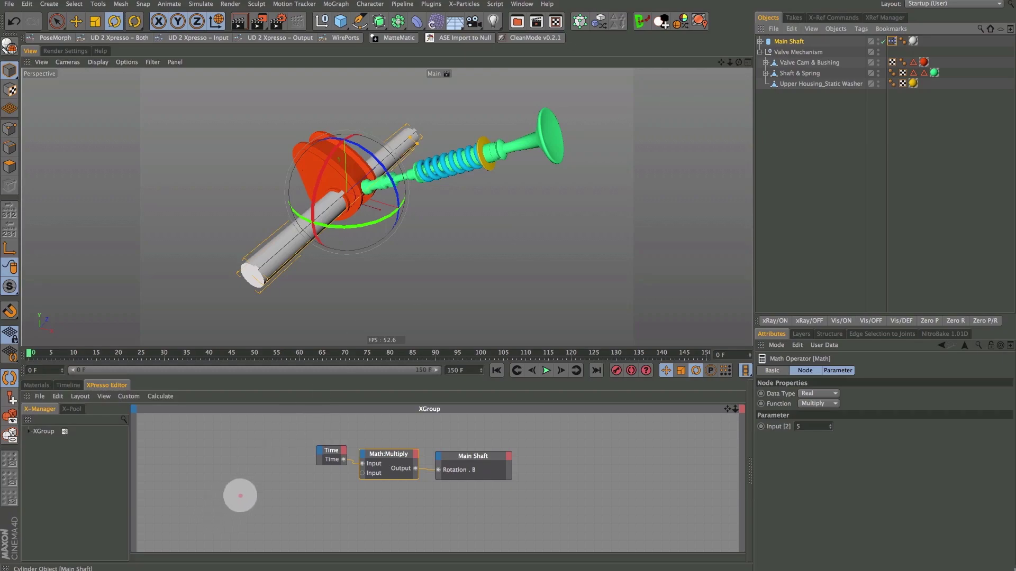
left_click_drag(241, 496, 241, 495)
left_click(259, 492)
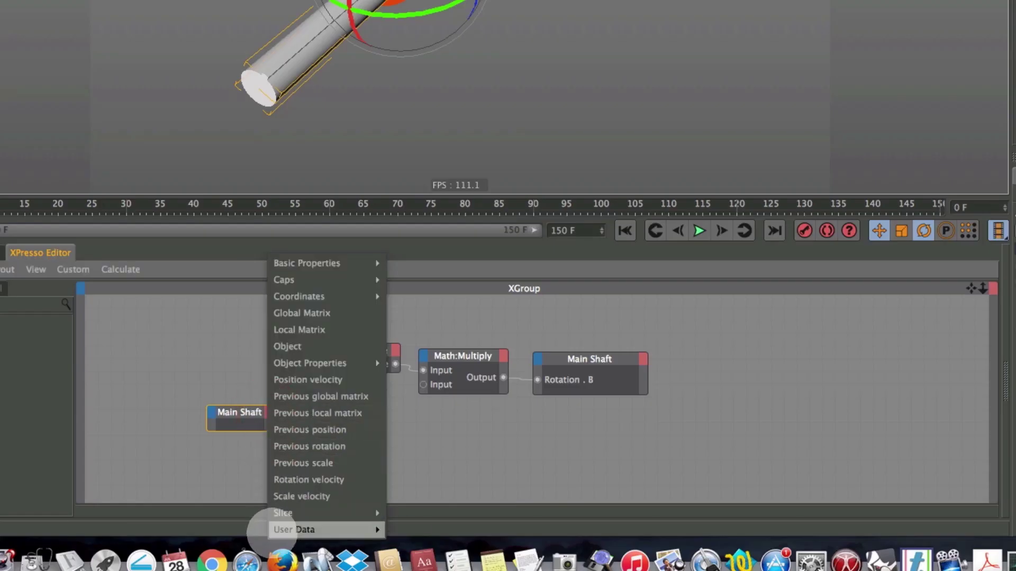
left_click(397, 529)
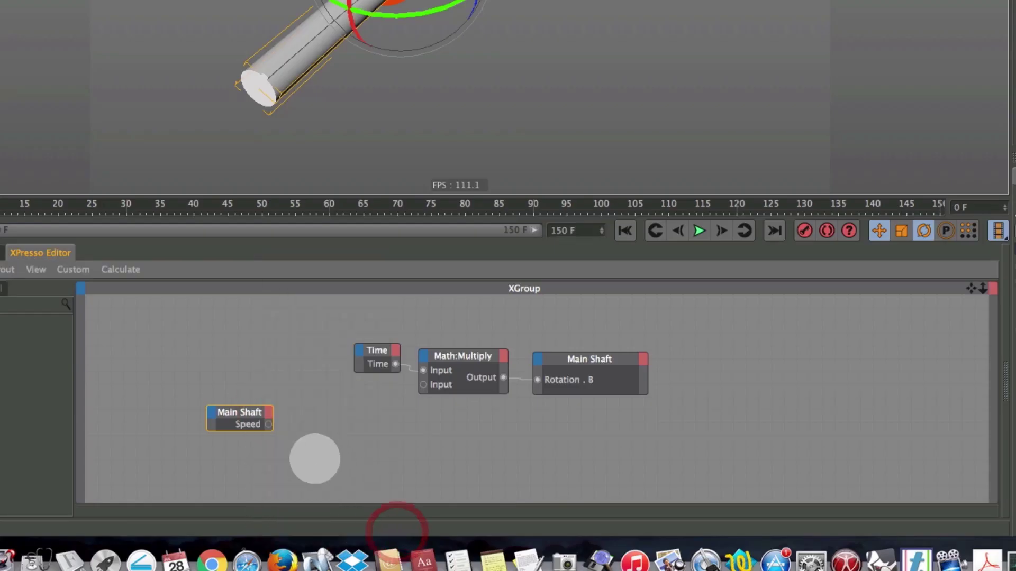
left_click_drag(268, 424, 302, 408)
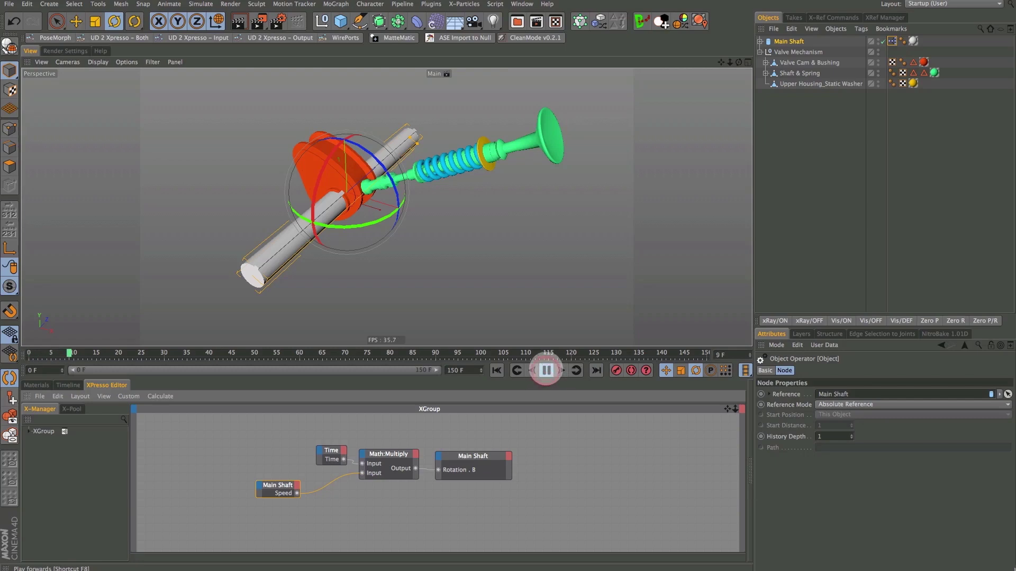
left_click(546, 371)
left_click(496, 370)
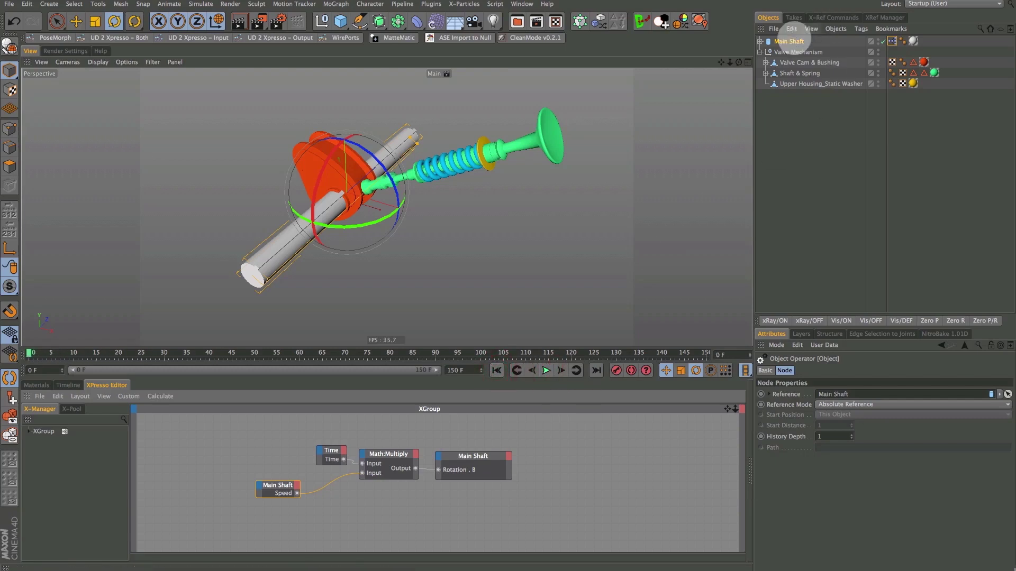
Try out the Main Shaft's Speed parameter as a HUD element beside the valve and remove it again.
left_click(793, 42)
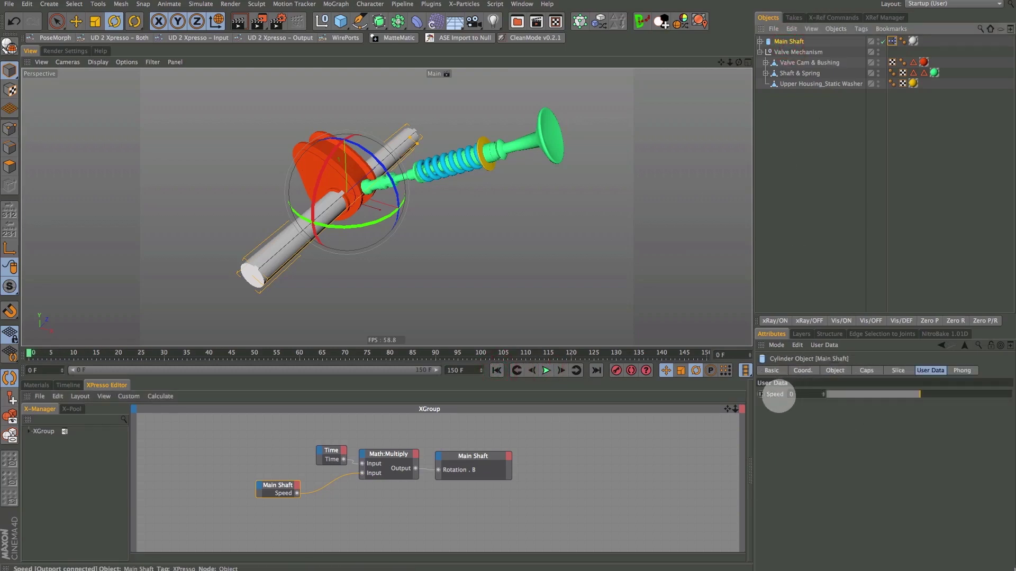
right_click(775, 395)
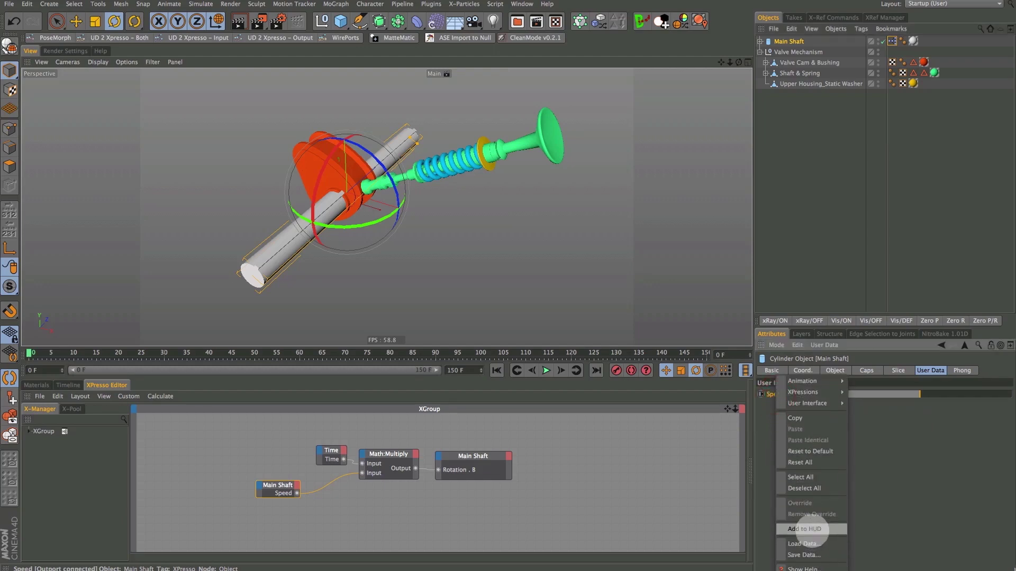
left_click(807, 529)
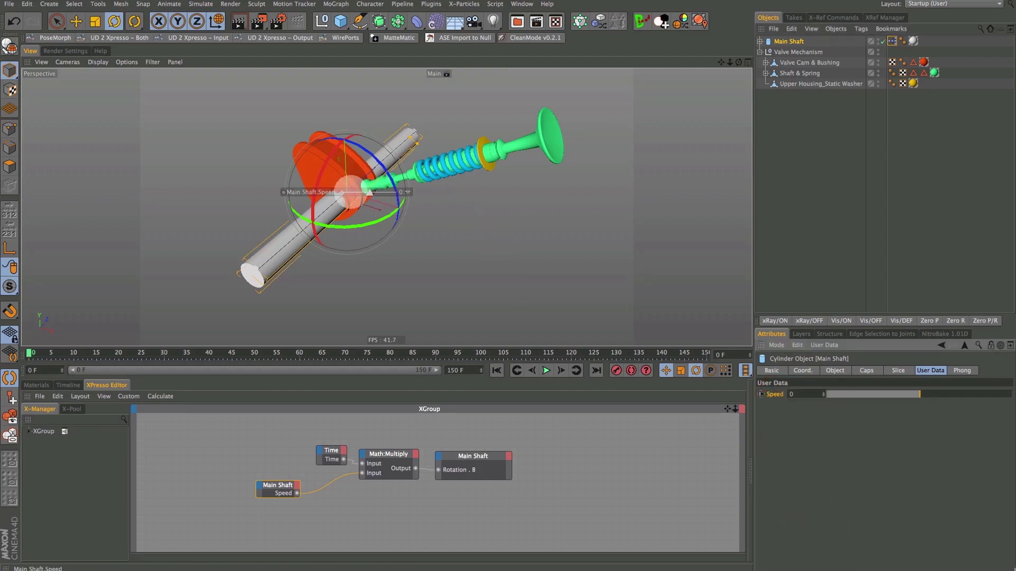
left_click_drag(329, 194, 606, 180, "super")
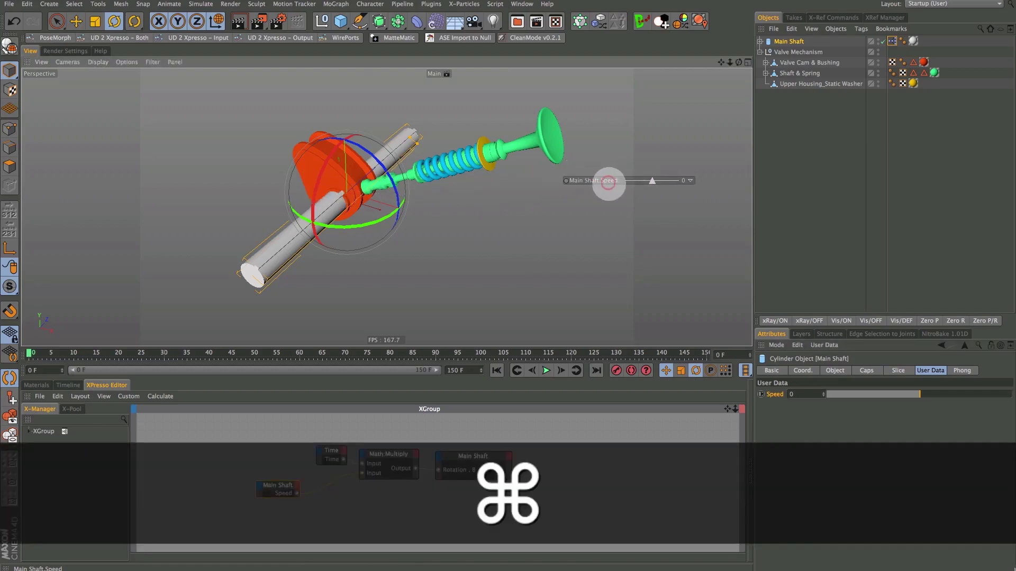
right_click(601, 180)
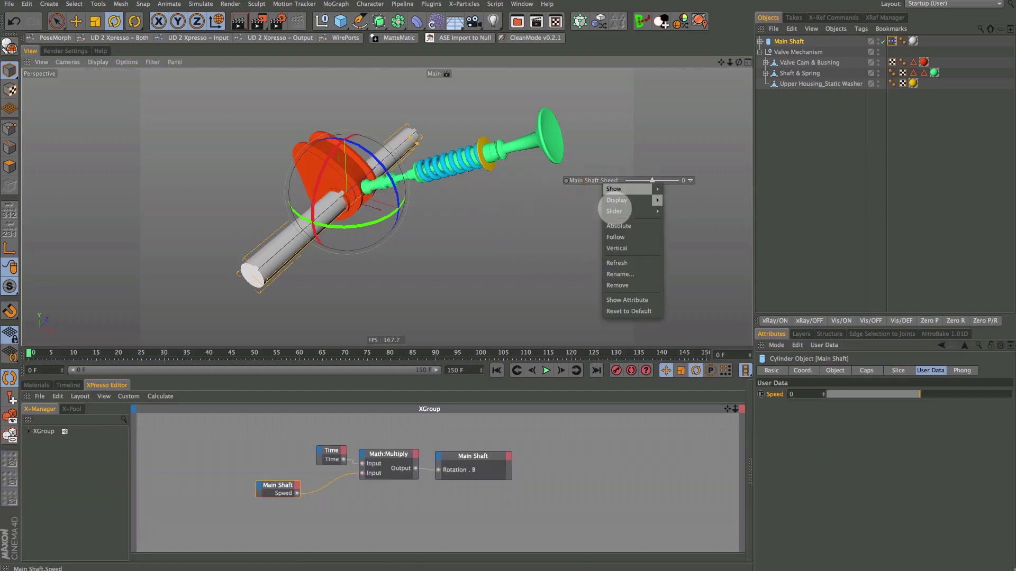
left_click(617, 283)
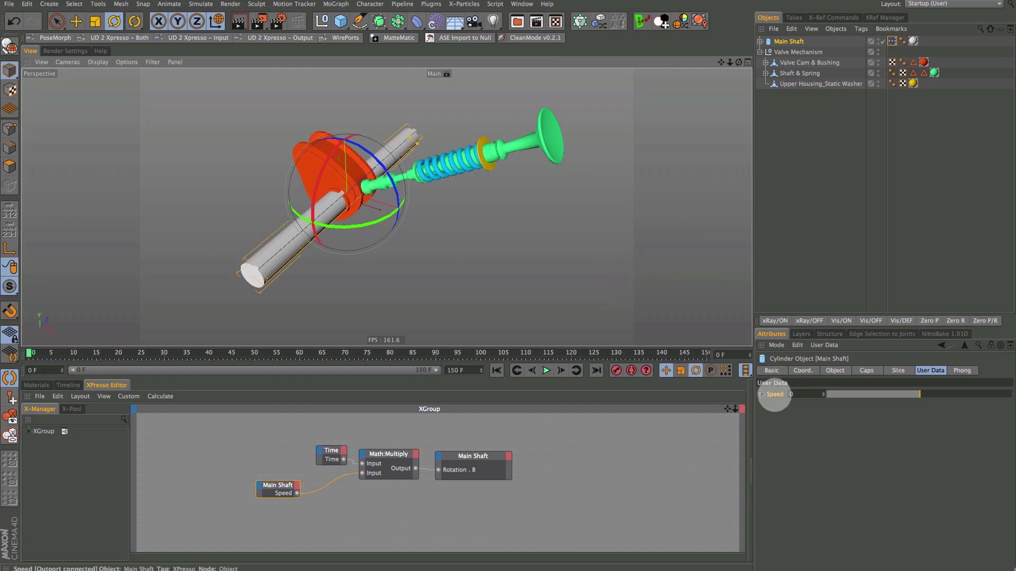
Place the Main Shaft's Speed slider in the viewport HUD above the valve and preview the rotation at a speed of about 7.9.
left_click_drag(775, 394, 608, 102)
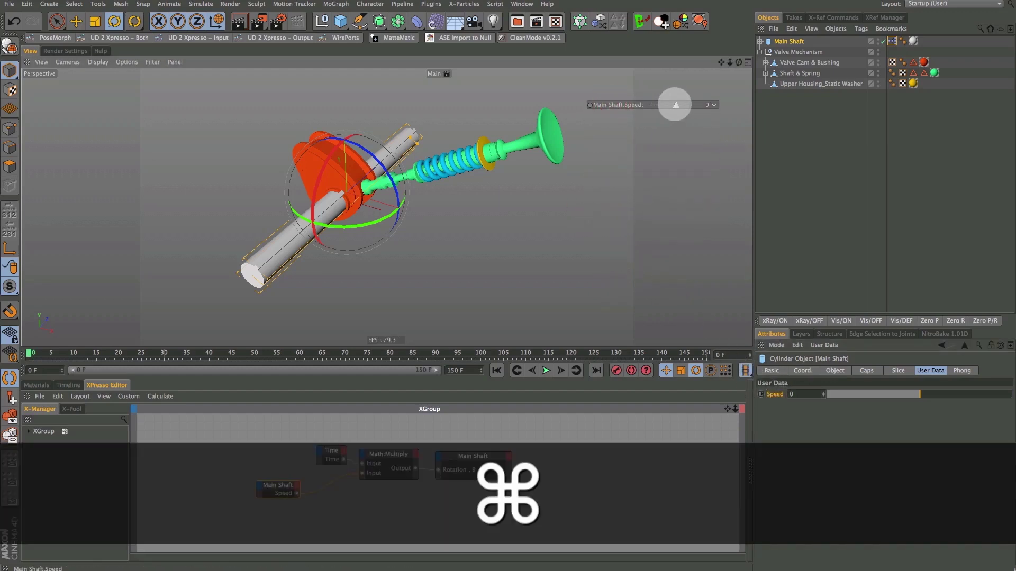
left_click_drag(679, 105, 686, 106)
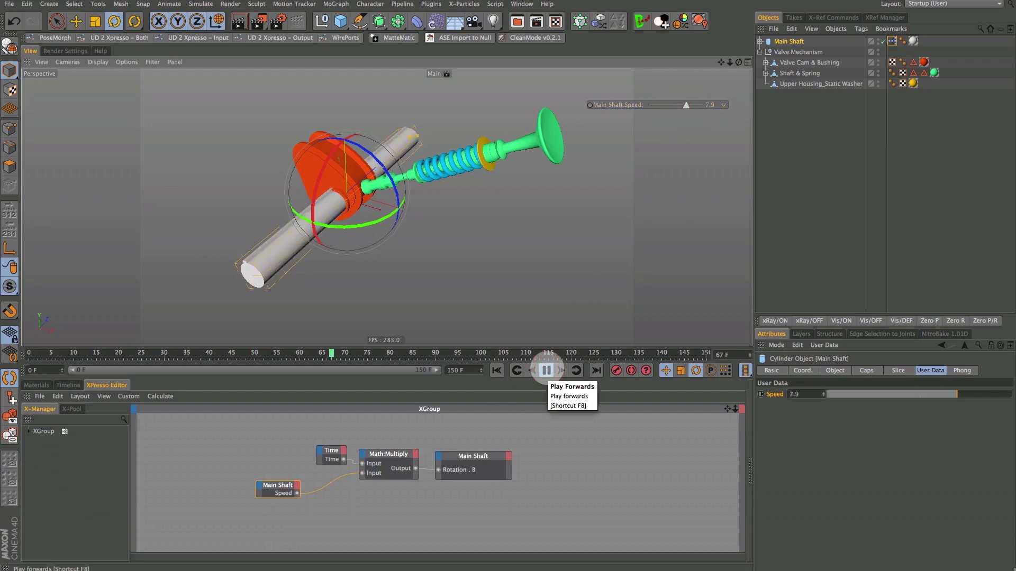
left_click(546, 371)
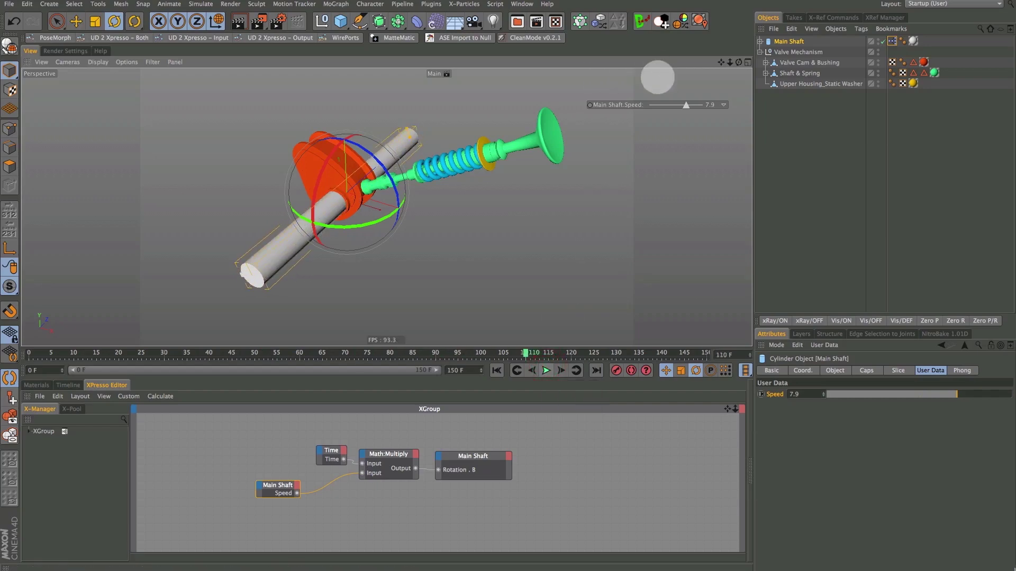
Set the HUD Speed slider to about -6.8, preview the reversed shaft rotation and rewind to frame 0.
left_click_drag(683, 105, 666, 106)
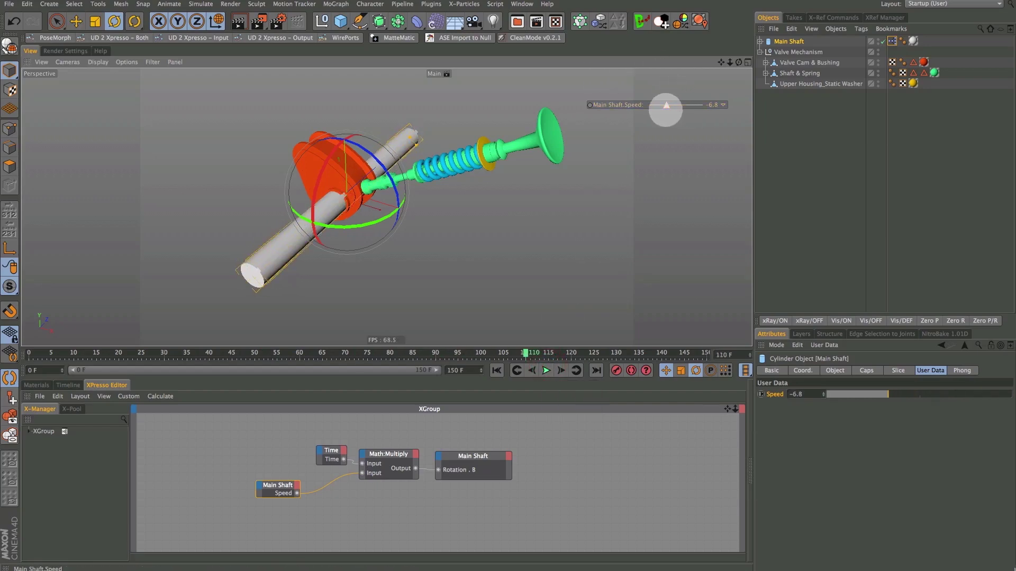
left_click(546, 370)
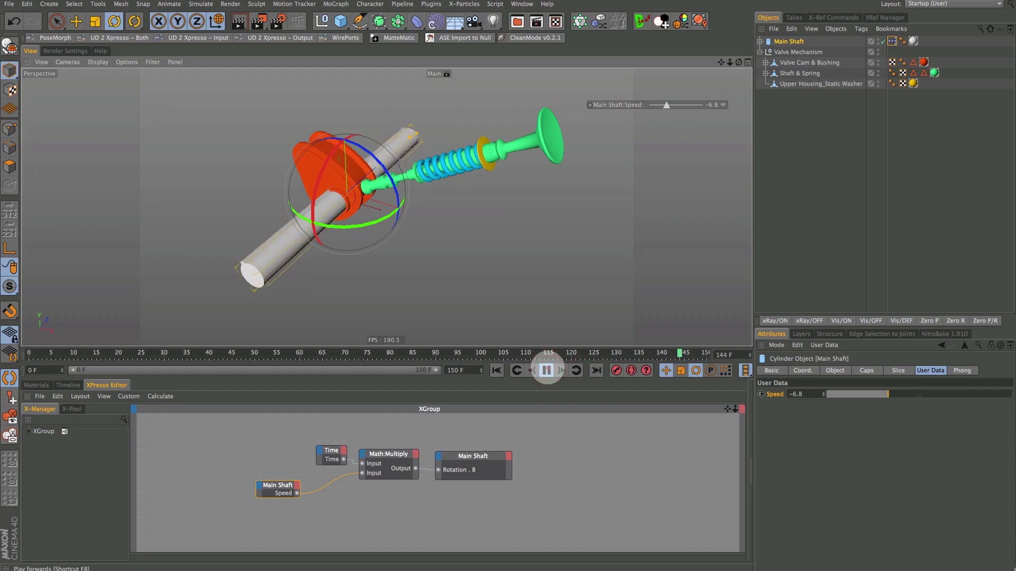
left_click(546, 371)
left_click(497, 371)
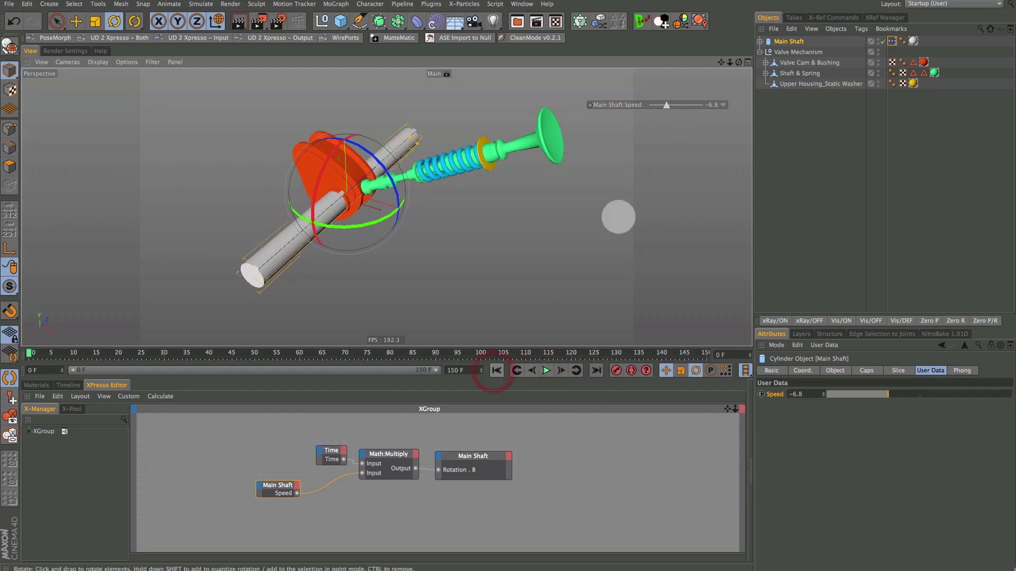
Reset the Main Shaft's Speed to 0 and check it by briefly playing the animation.
left_click_drag(761, 394, 718, 417)
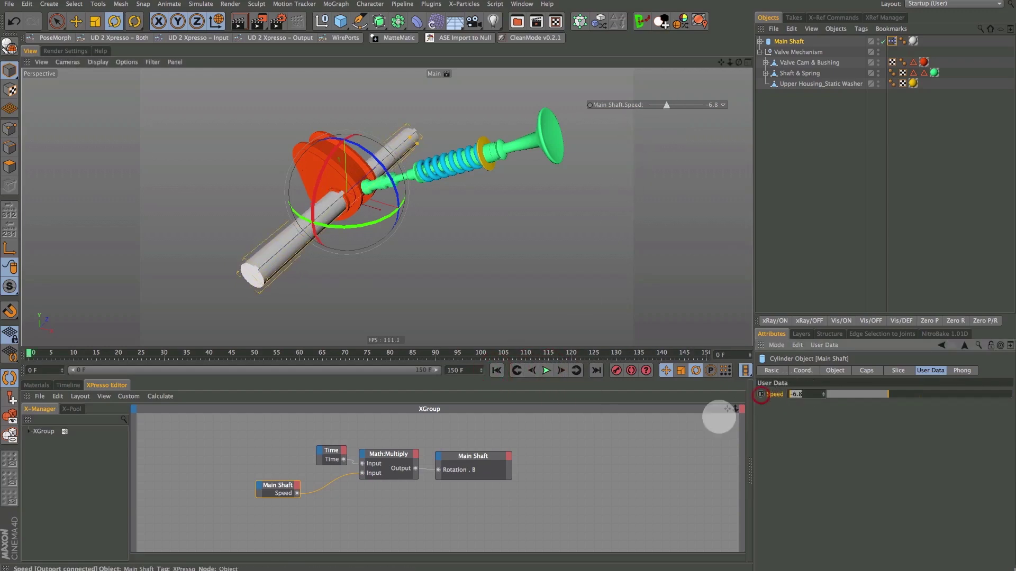
left_click(797, 437)
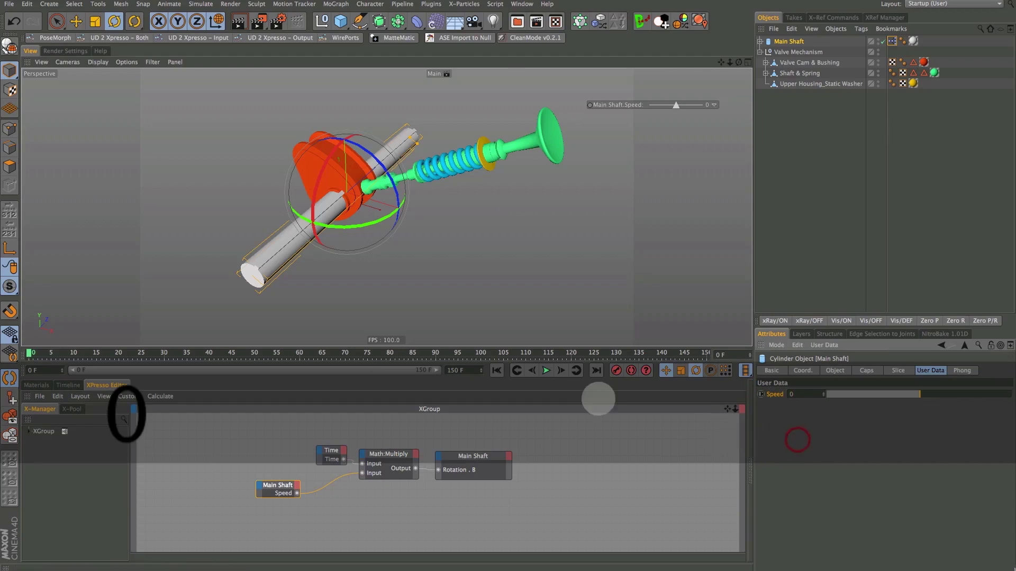
left_click(547, 370)
left_click(547, 370)
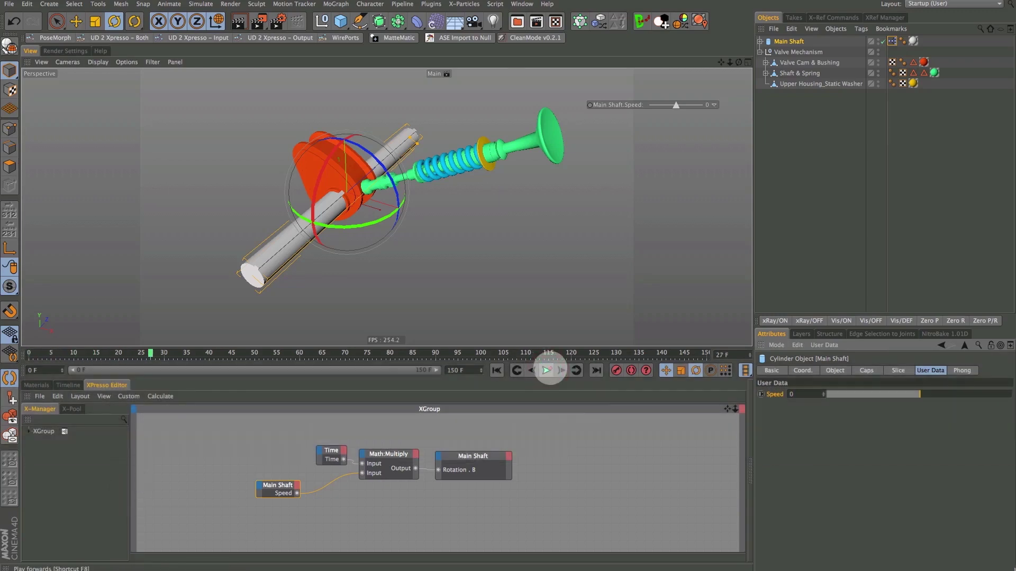
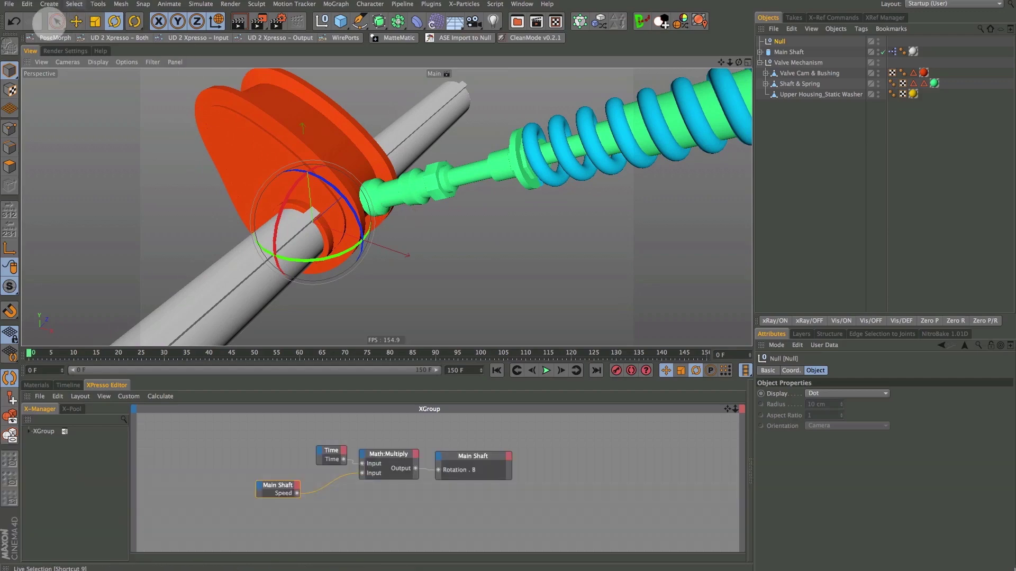
Make the Null a child of Shaft & Spring and zero its position and rotation to match the parent's axis.
left_click(56, 22)
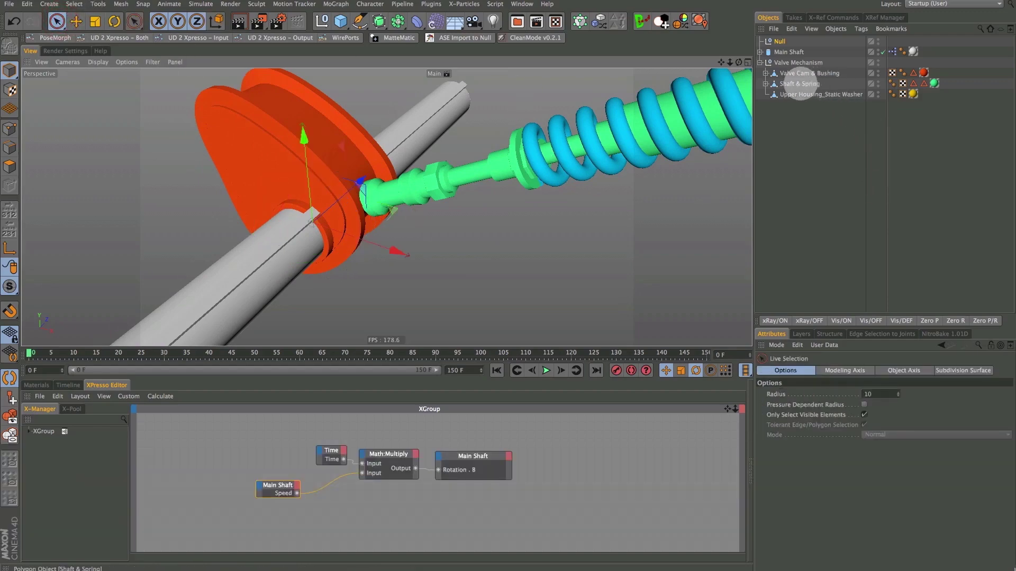
left_click(800, 82)
left_click_drag(386, 229, 535, 249, "alt")
left_click(780, 41)
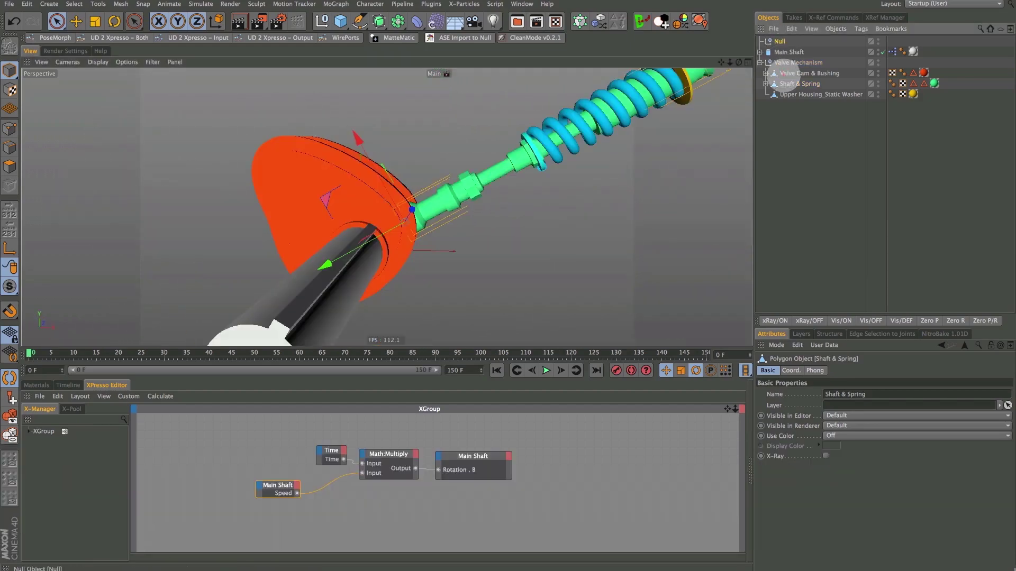
left_click_drag(785, 85, 786, 85)
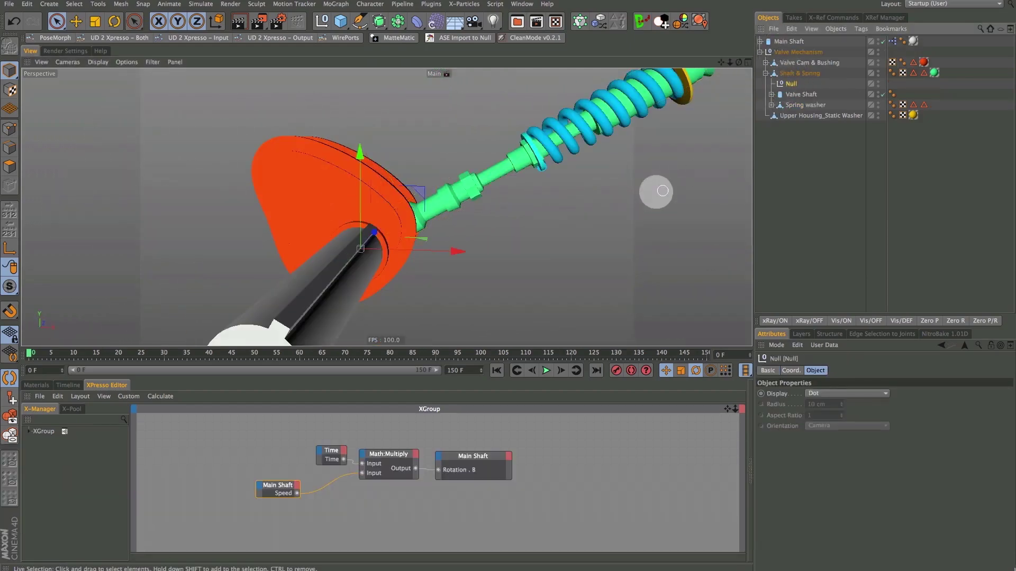
left_click_drag(501, 205, 428, 223, "alt")
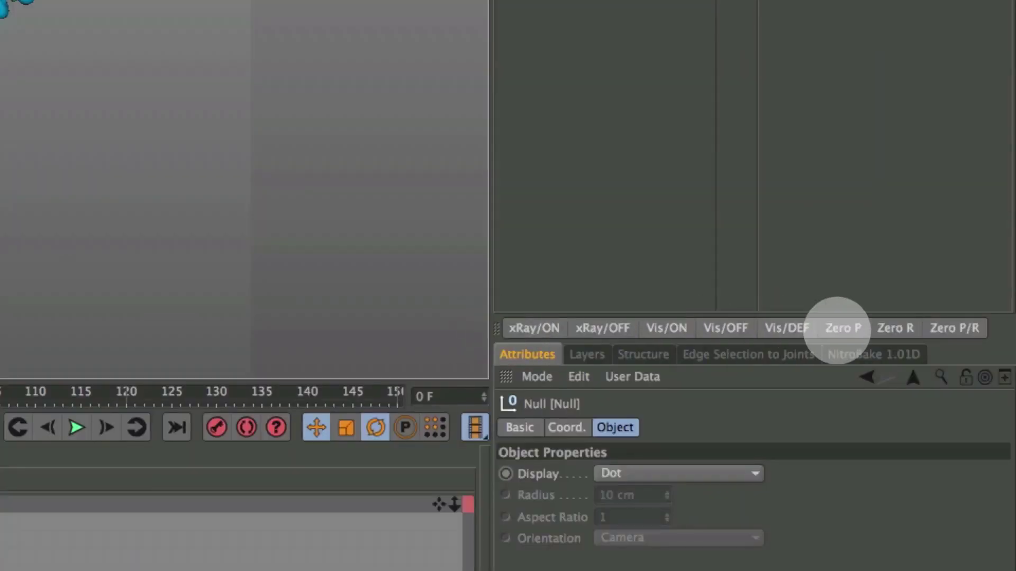
left_click(959, 328)
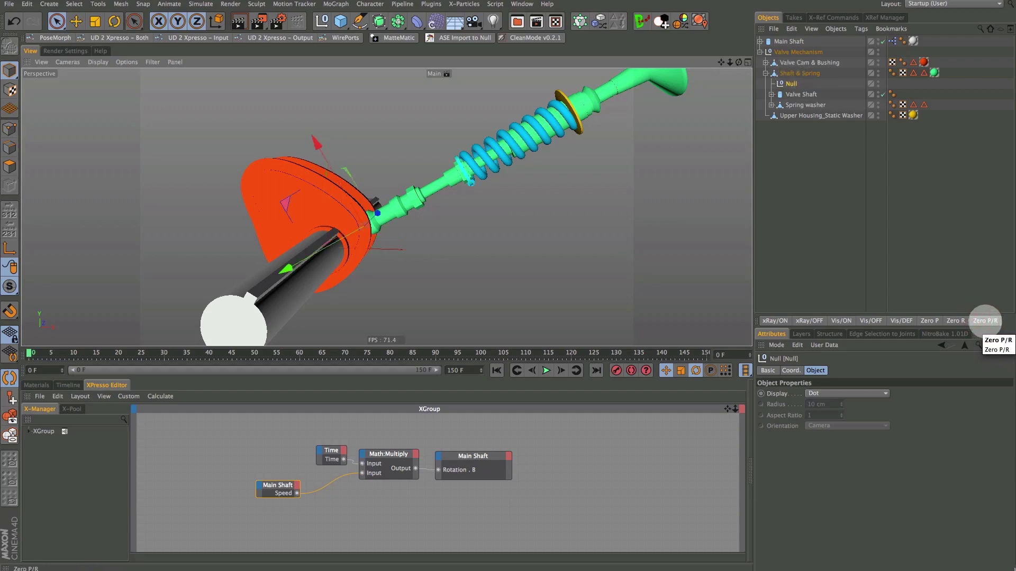
Move the Null out of Shaft & Spring and place it directly under Valve Mechanism, above Valve Cam & Bushing.
left_click_drag(316, 143, 317, 279, "alt")
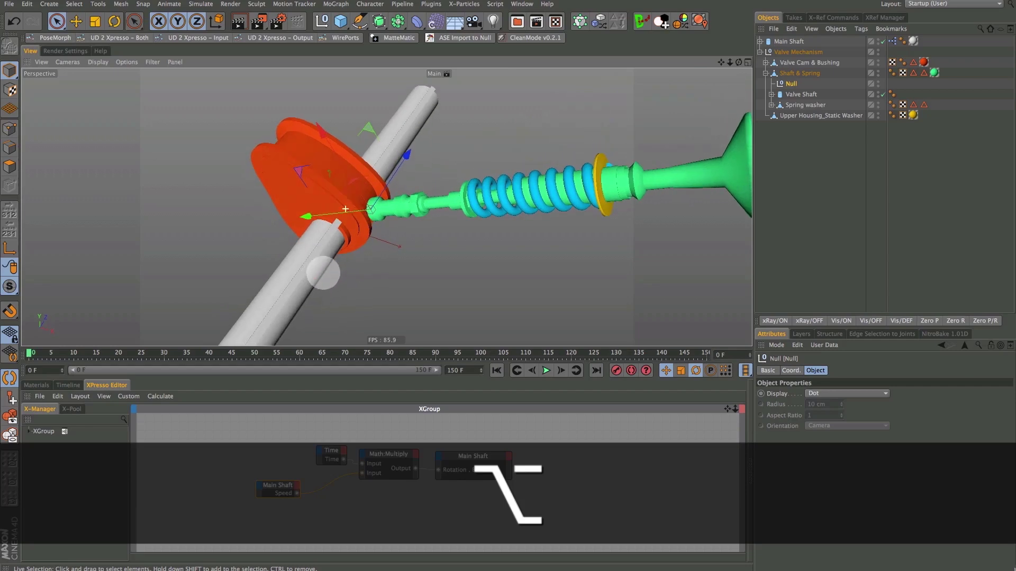
left_click(796, 73)
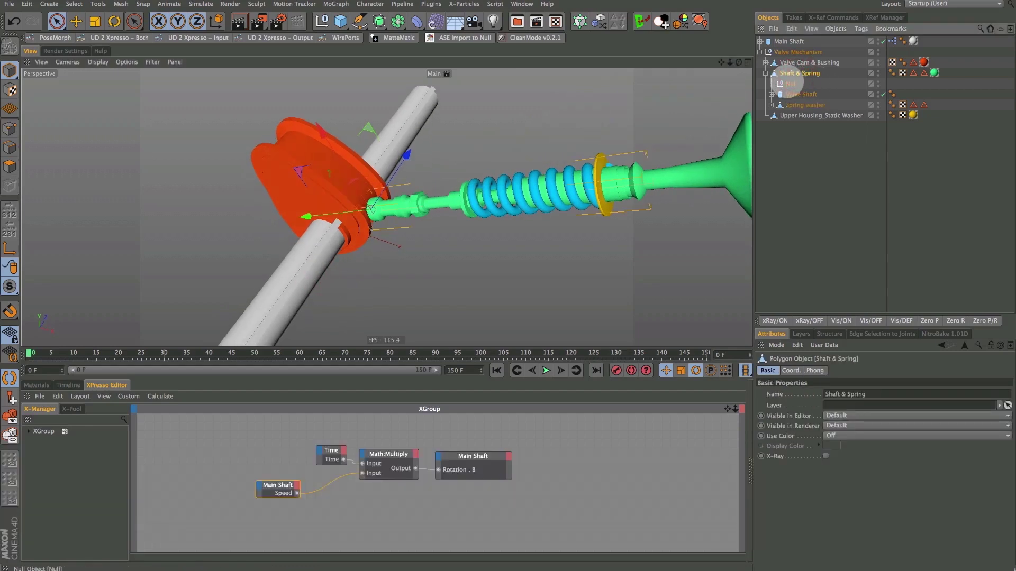
left_click(789, 83)
left_click_drag(529, 175, 528, 152, "alt")
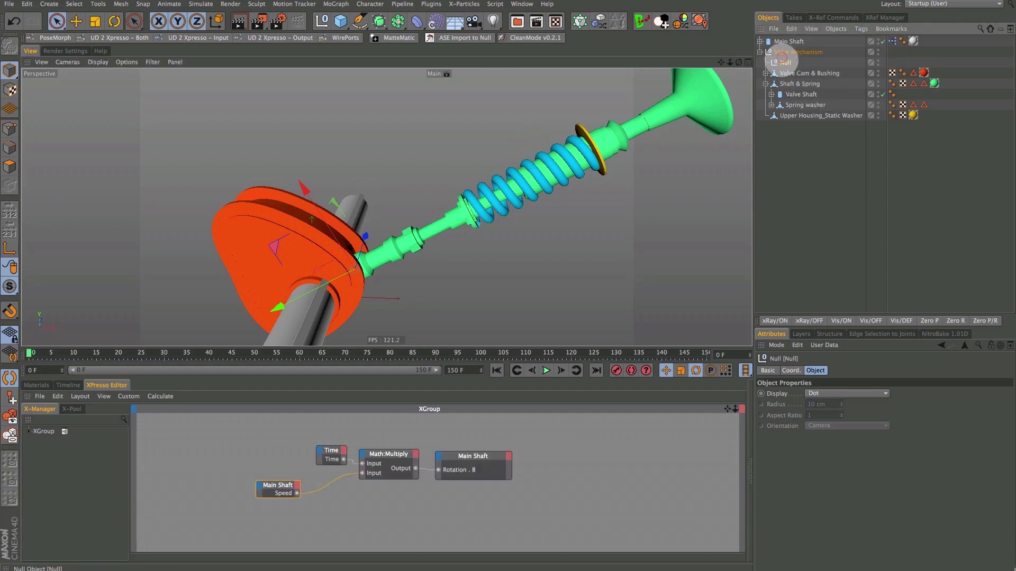
left_click_drag(551, 172, 469, 186, "alt")
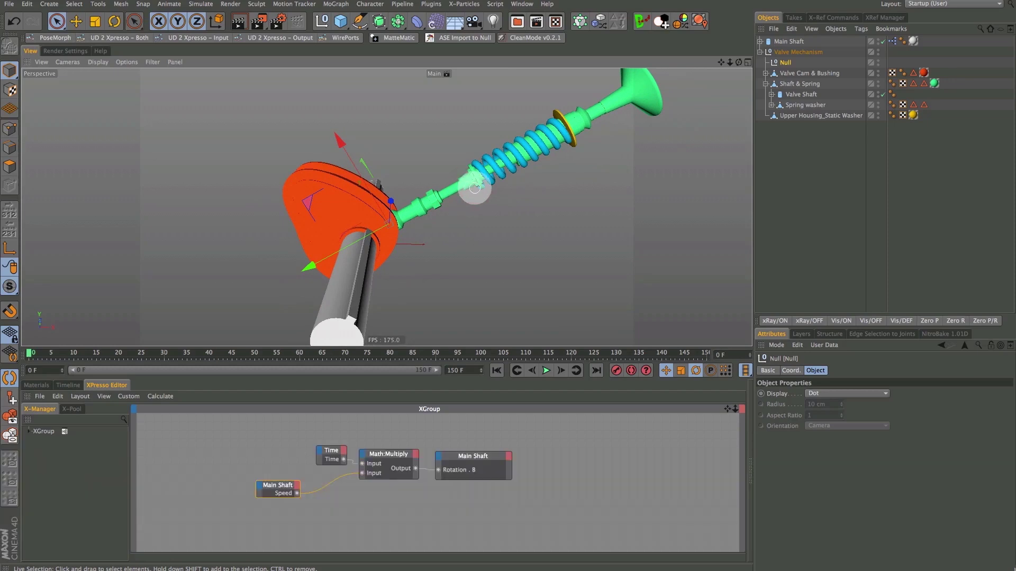
Show the cam and shaft close up in the Front view with Hidden Line display.
key("F3")
key("F4")
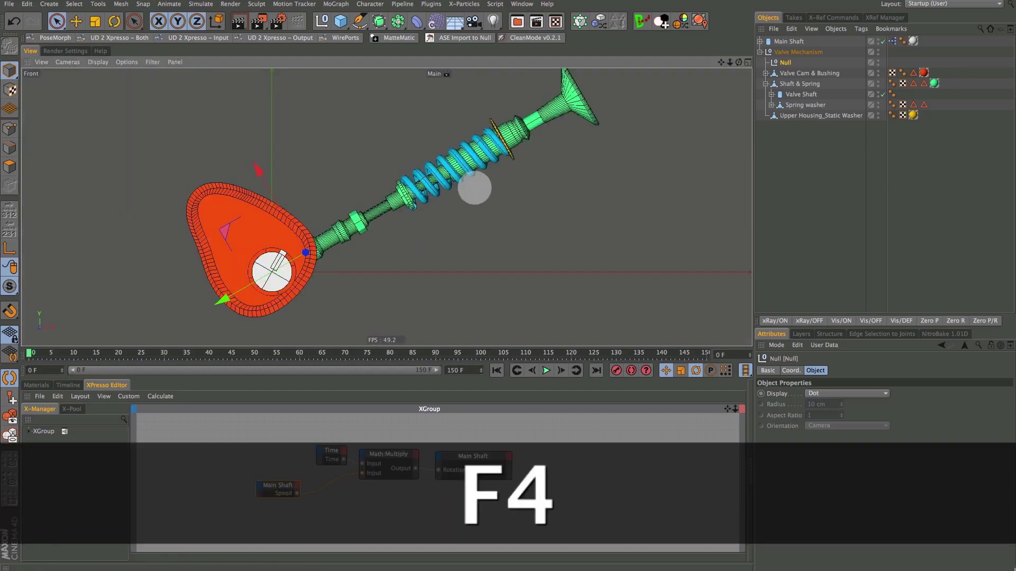
left_click_drag(381, 227, 442, 215, "alt")
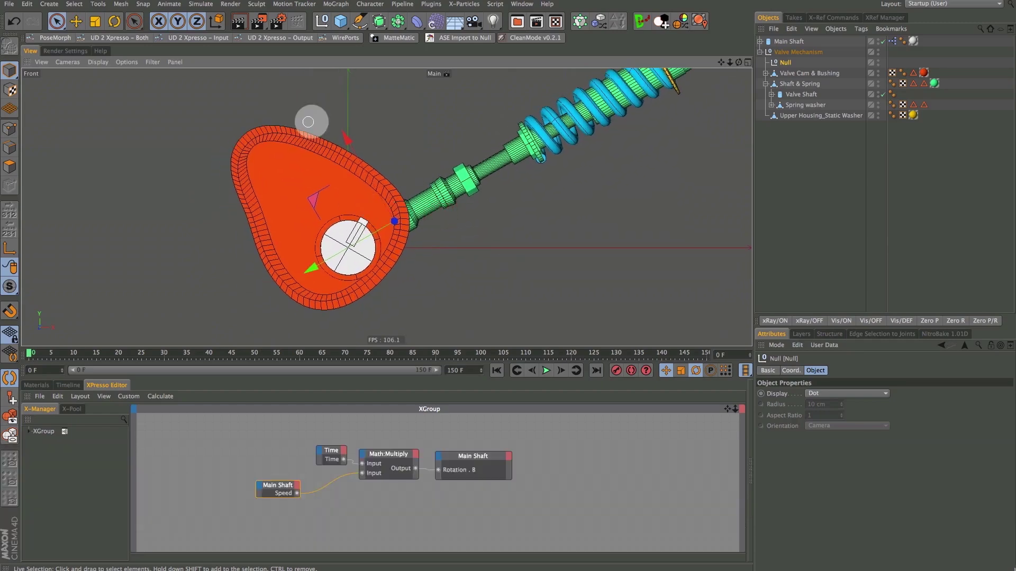
left_click(98, 62)
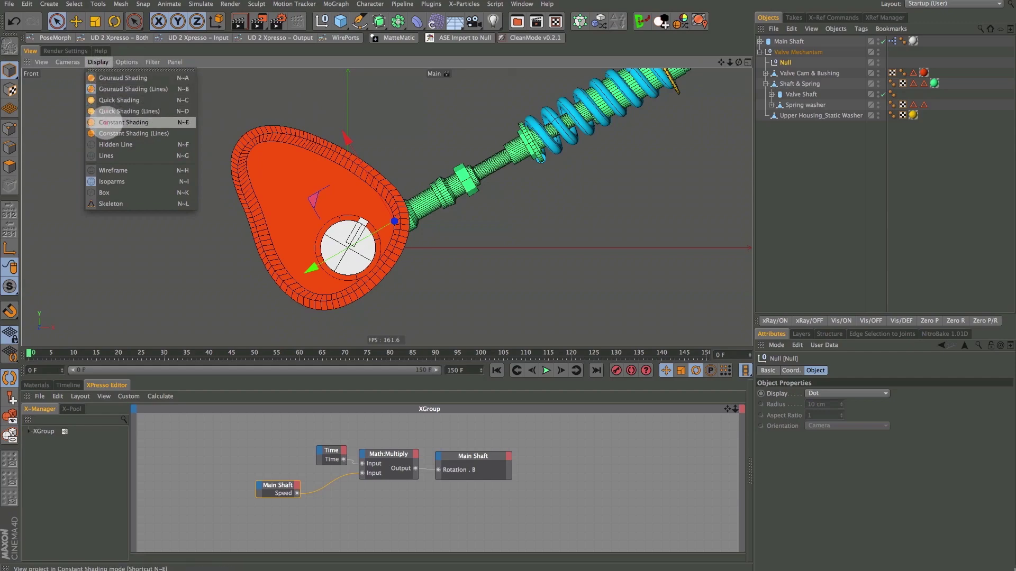
left_click(106, 144)
middle_click_drag(374, 236, 417, 224, "alt")
right_click_drag(417, 224, 423, 219, "alt")
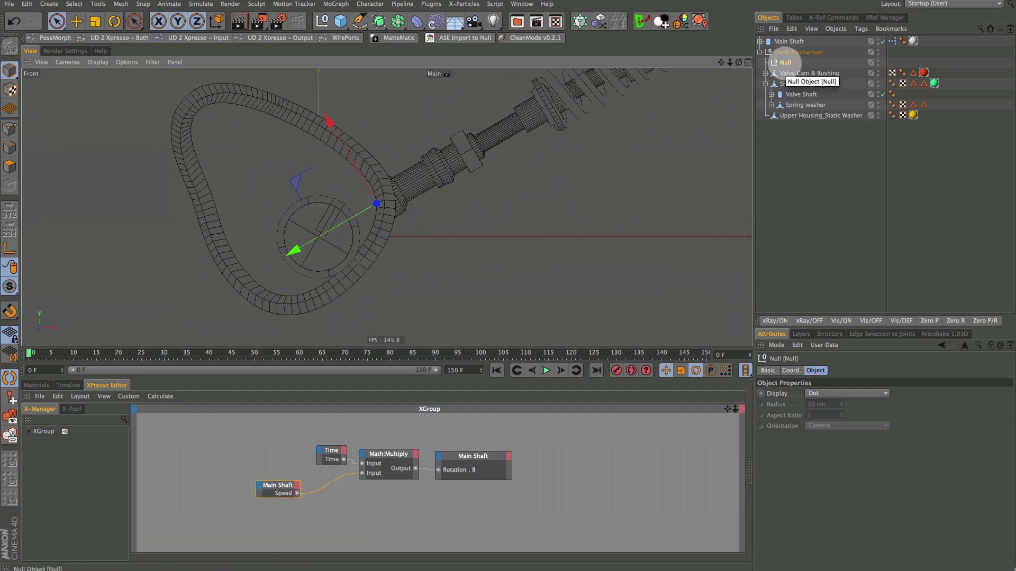
Rename the Null under Valve Mechanism to Ray Point 1.
double_click(787, 62)
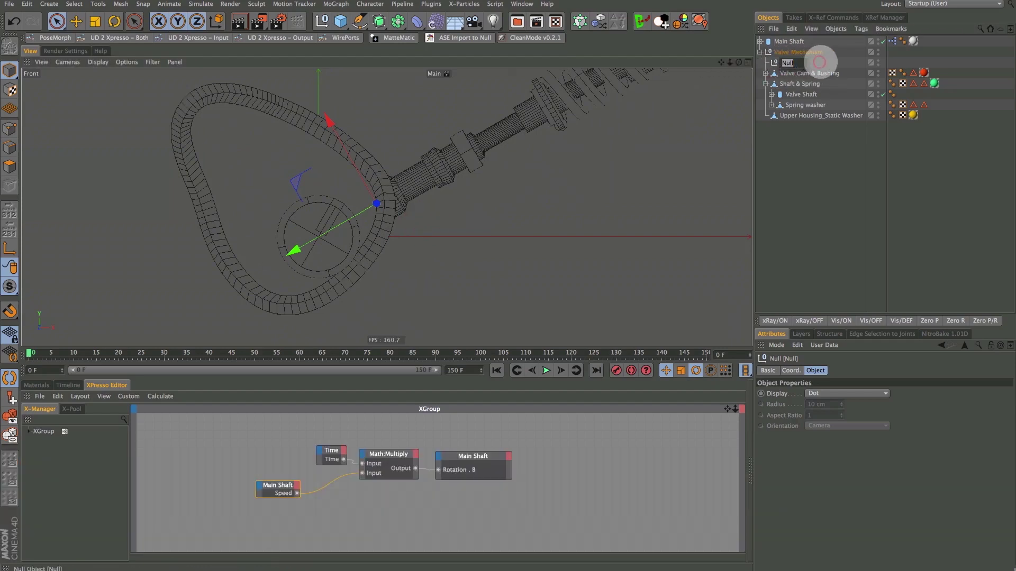
type("Ray Point 1")
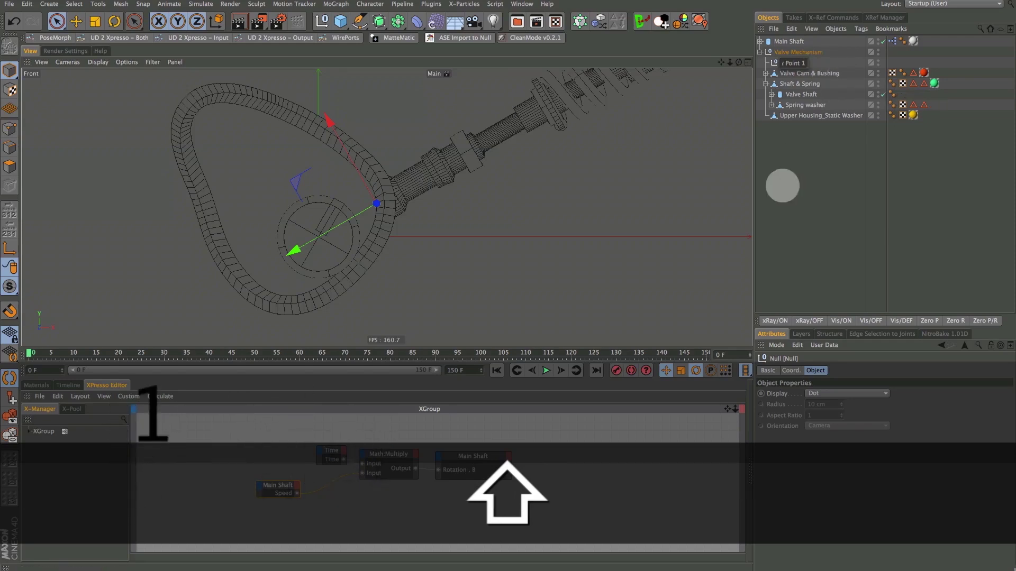
left_click(782, 185)
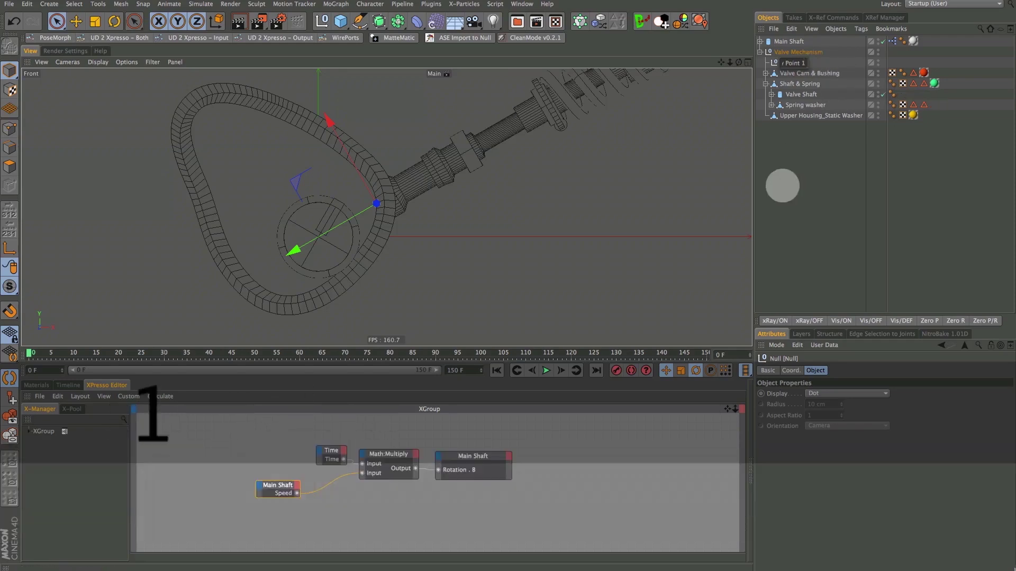
Move Ray Point 1 along its Y axis from the cam's edge to the centre of the Main Shaft.
left_click(784, 65)
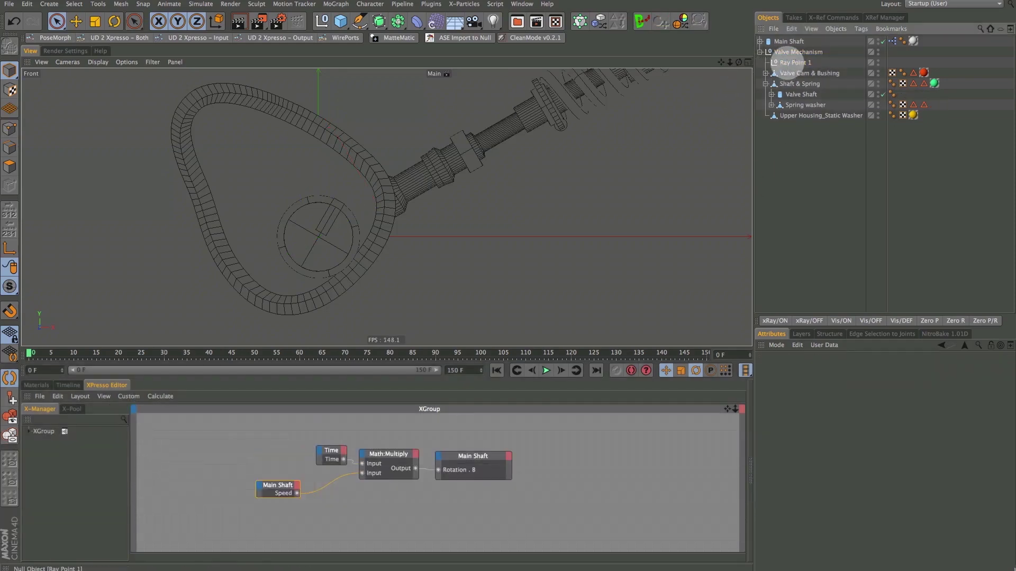
right_click_drag(351, 193, 390, 204, "alt")
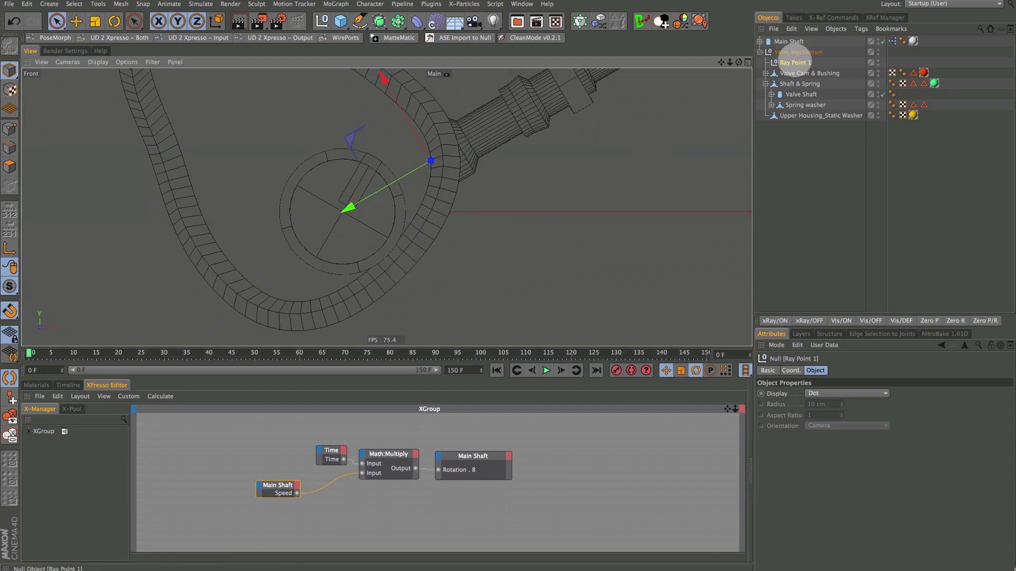
left_click_drag(350, 208, 258, 259)
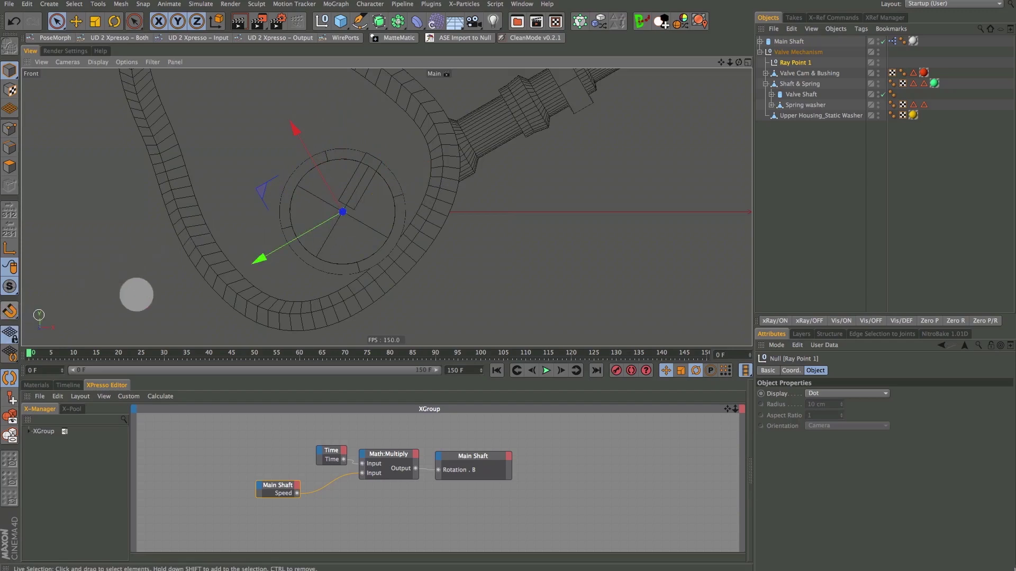
Display Ray Point 1 as a sphere with XZ orientation and a radius of 31 cm.
scroll(644, 206, "up", 1)
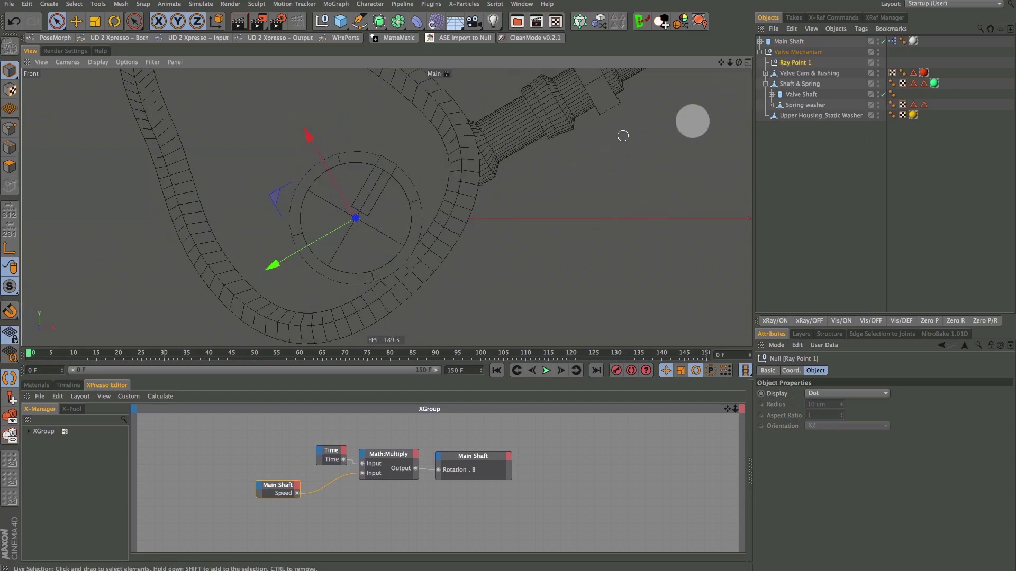
left_click(855, 394)
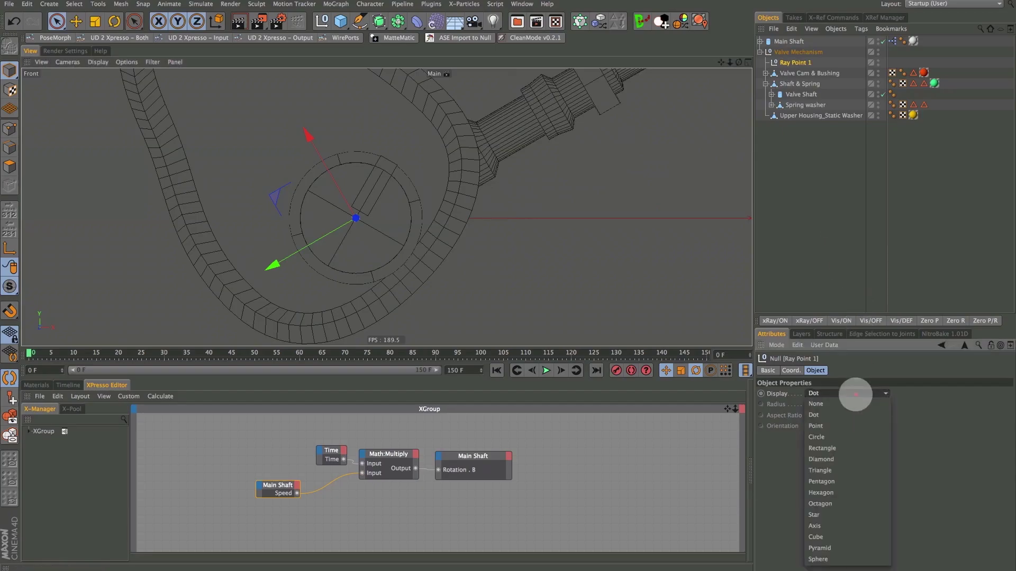
left_click(868, 559)
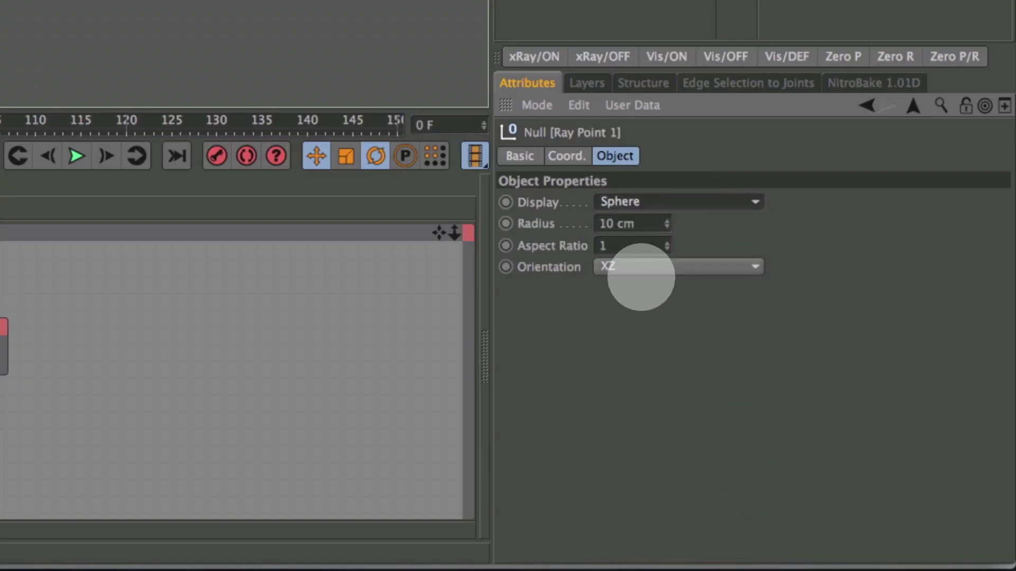
left_click(633, 264)
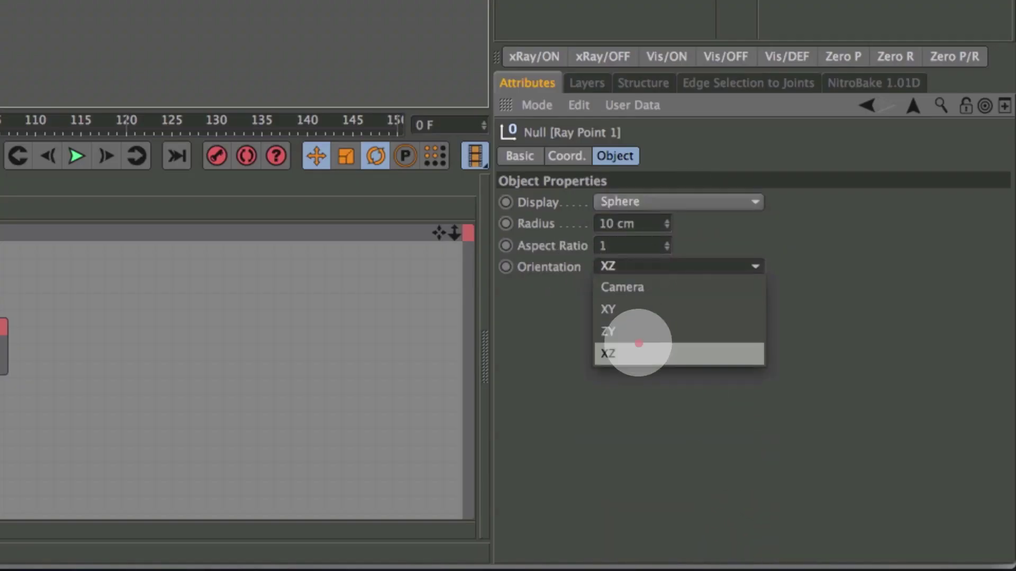
left_click(640, 349)
left_click_drag(667, 224, 675, 224)
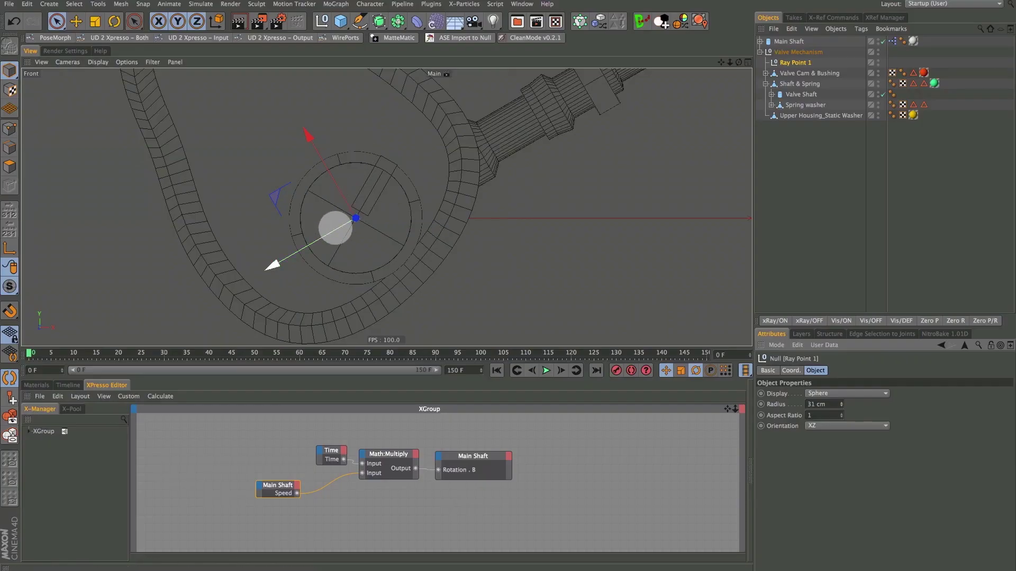
Switch the Front view to Lines display and set Ray Point 1's radius to 12 cm.
left_click(98, 61)
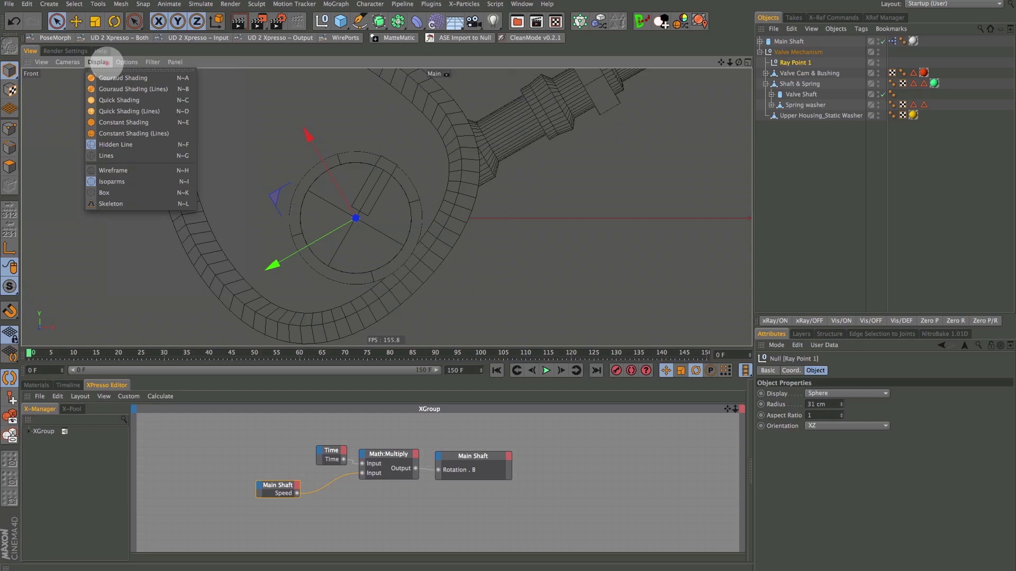
left_click(108, 155)
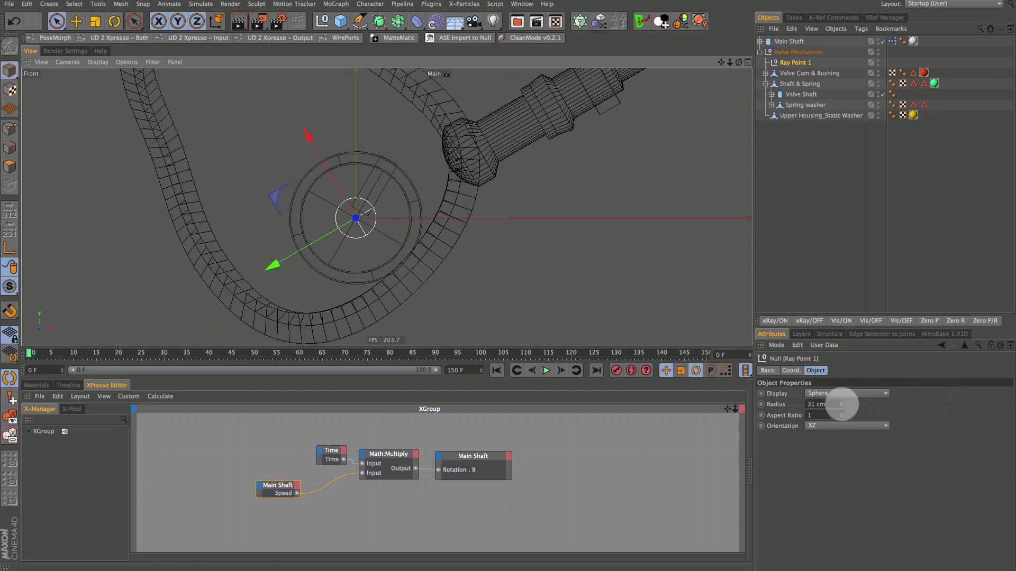
left_click_drag(840, 404, 834, 405)
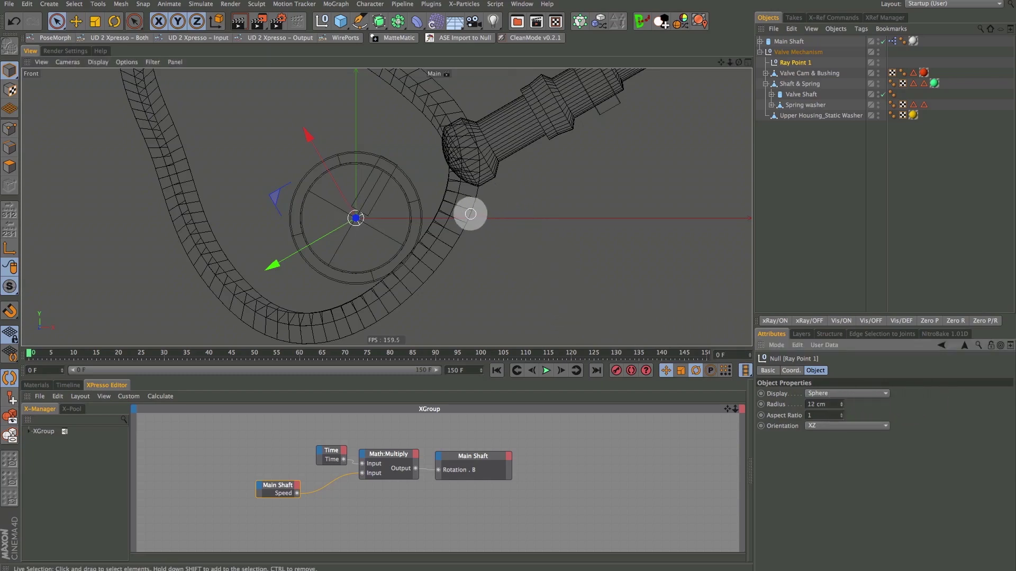
Duplicate Ray Point 1 directly below itself in the Valve Mechanism hierarchy and rename the copy Ray Point 2.
middle_click_drag(454, 215, 386, 207, "alt")
mouse_move(387, 208)
right_mouse_down("alt")
mouse_move(386, 223)
mouse_move(395, 220)
right_mouse_up("alt")
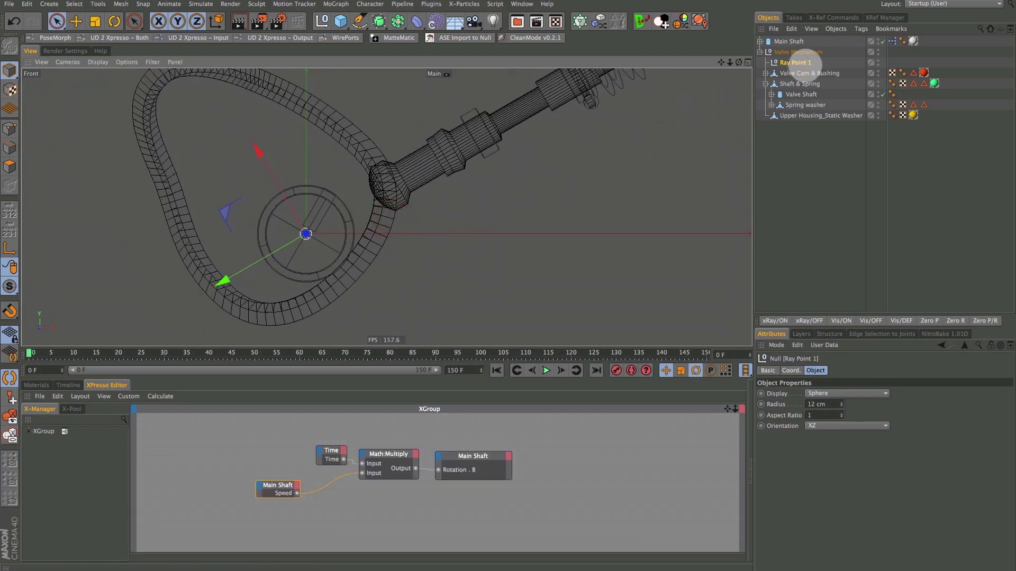
left_click(796, 62)
key("super")
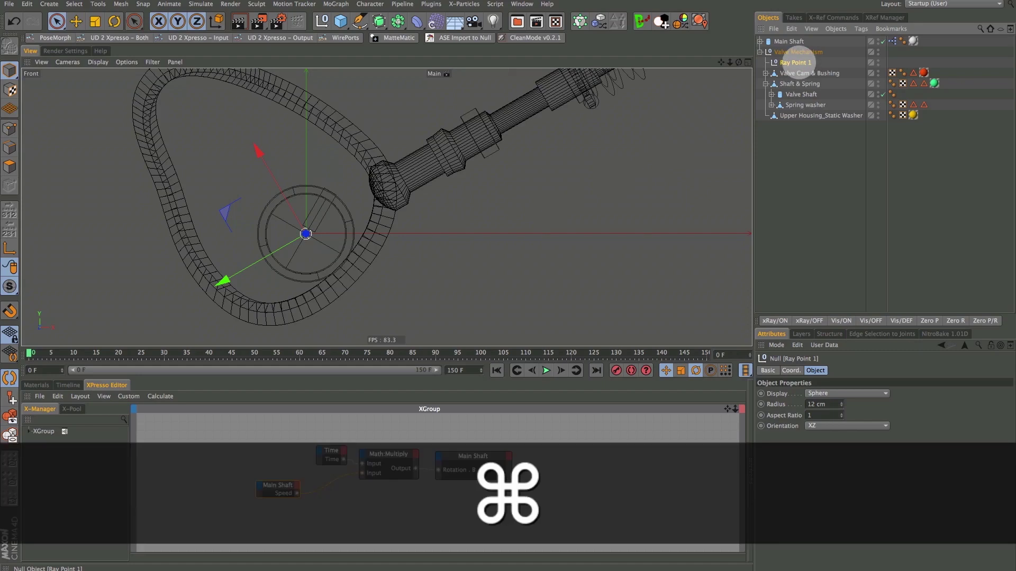
left_click_drag(797, 62, 804, 70, "super")
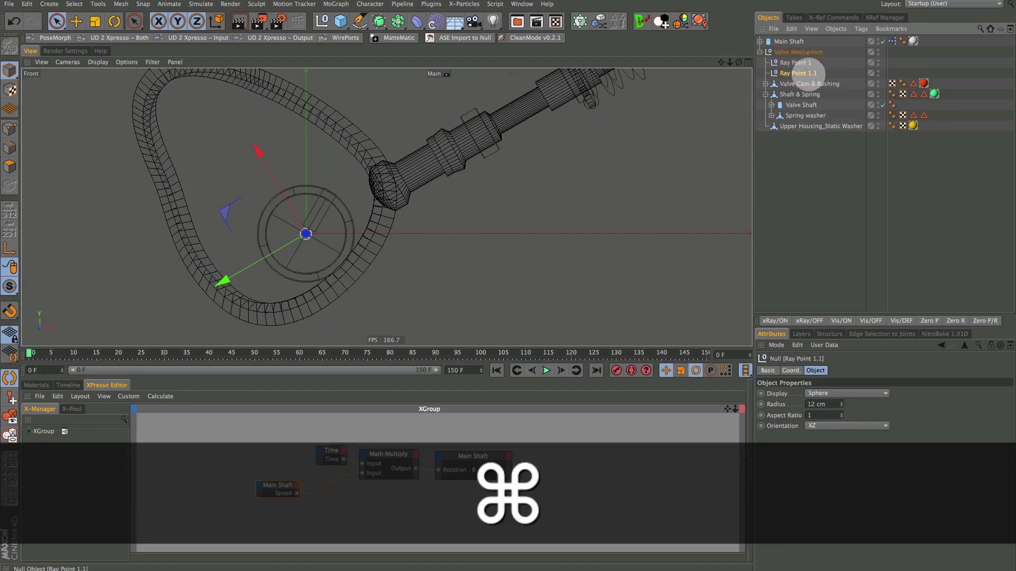
double_click(810, 73)
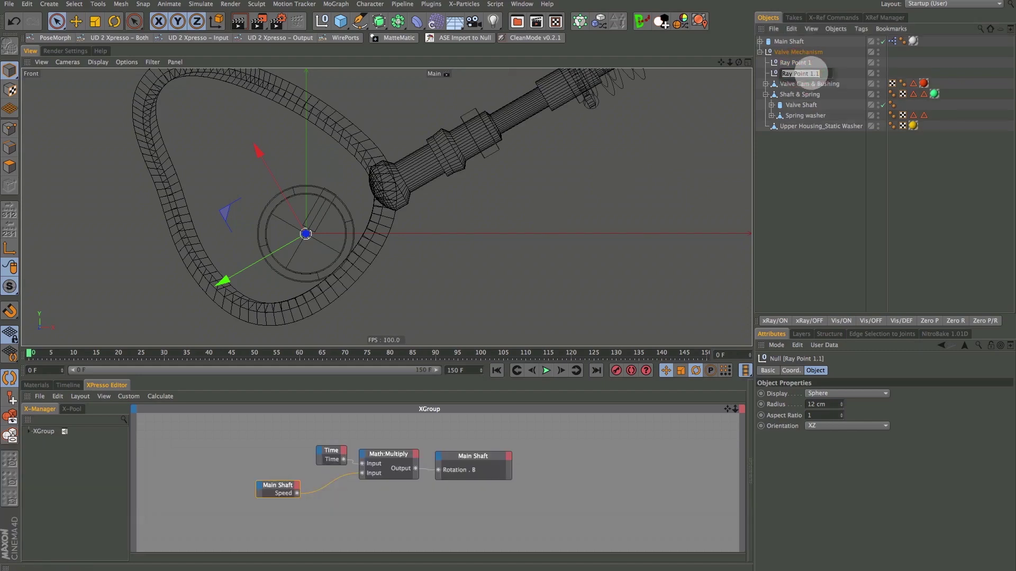
type("2")
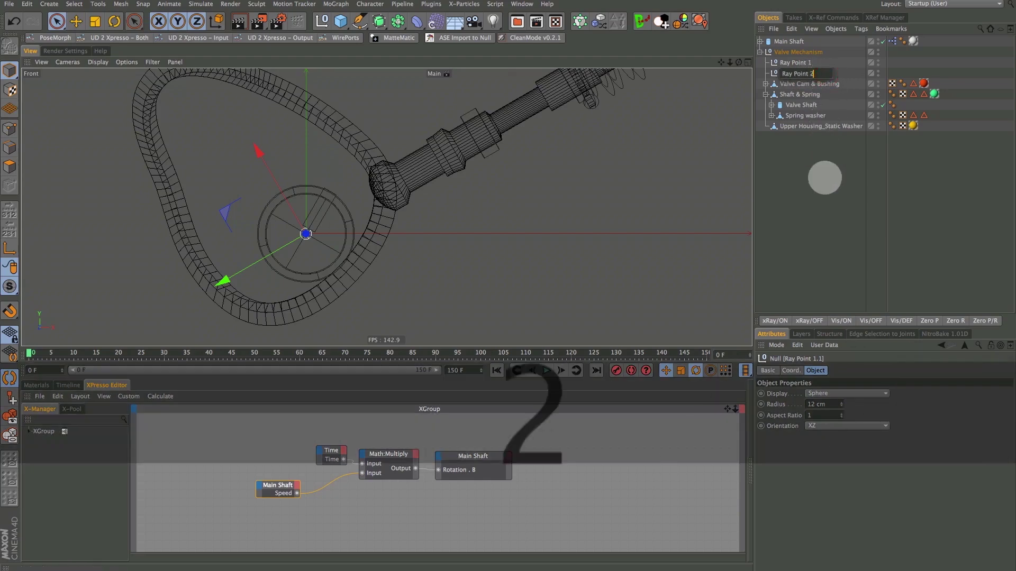
left_click(820, 205)
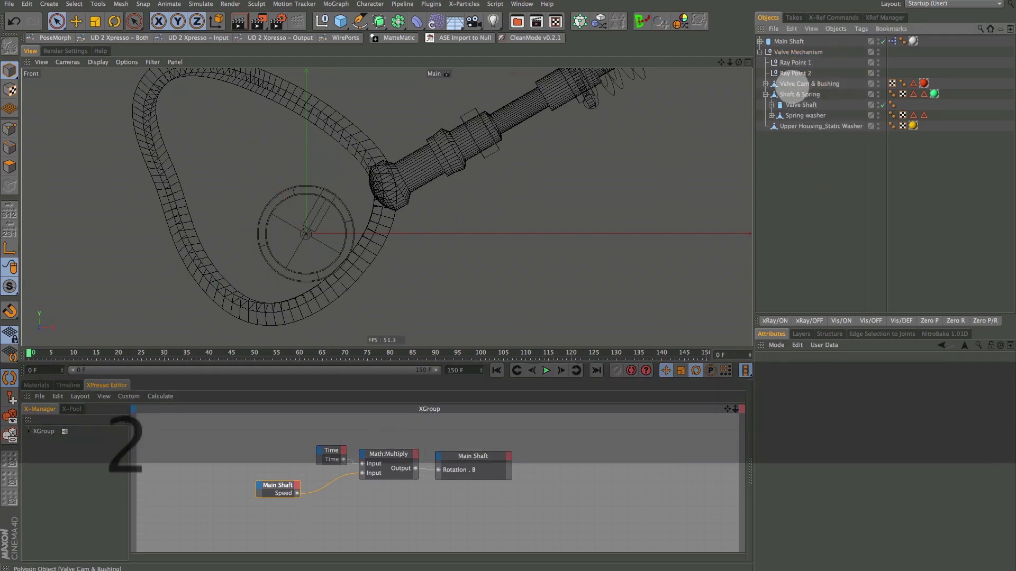
Move Ray Point 2 along its Y axis from the Main Shaft's centre to the far end of the valve shaft, beyond the spring.
left_click(796, 73)
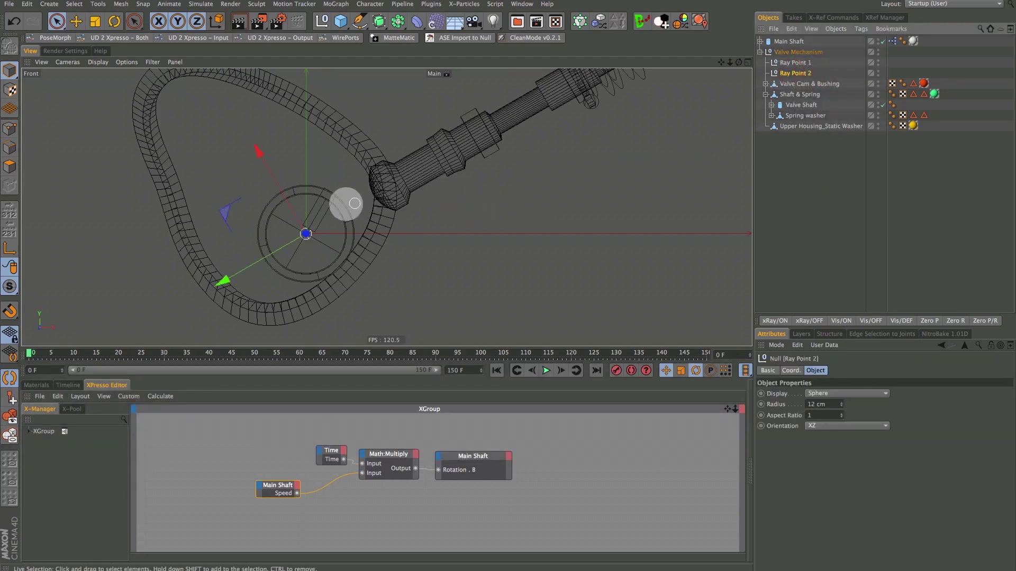
left_click_drag(225, 279, 496, 215, "alt")
left_click(471, 171)
left_click_drag(469, 170, 498, 155)
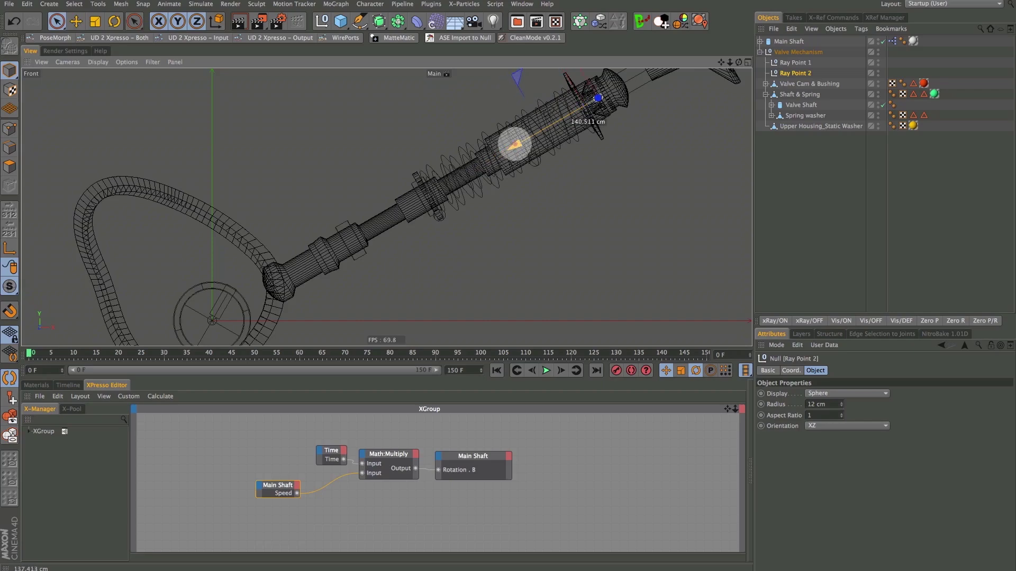
left_click_drag(522, 176, 529, 151, "alt")
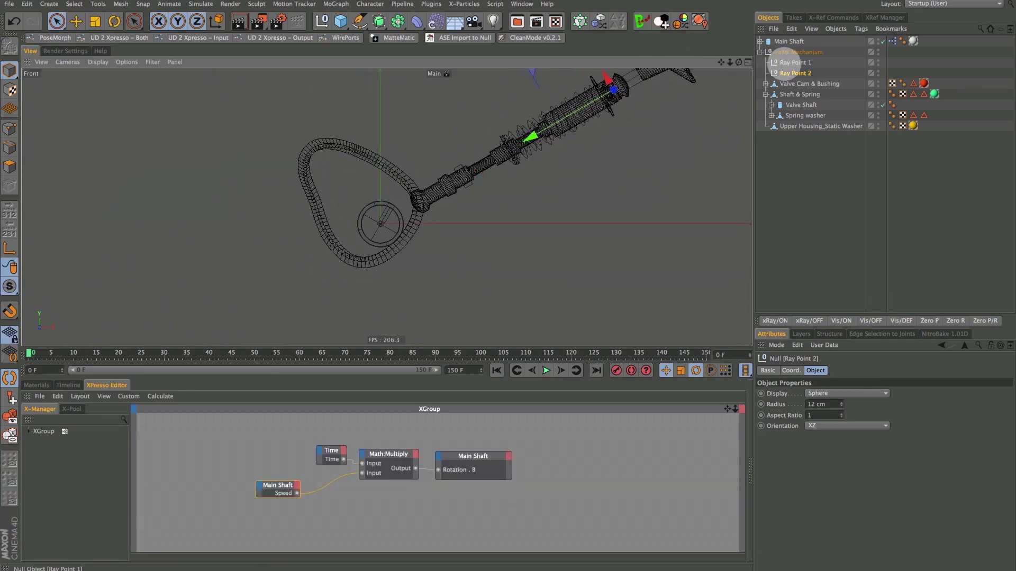
left_click(792, 63)
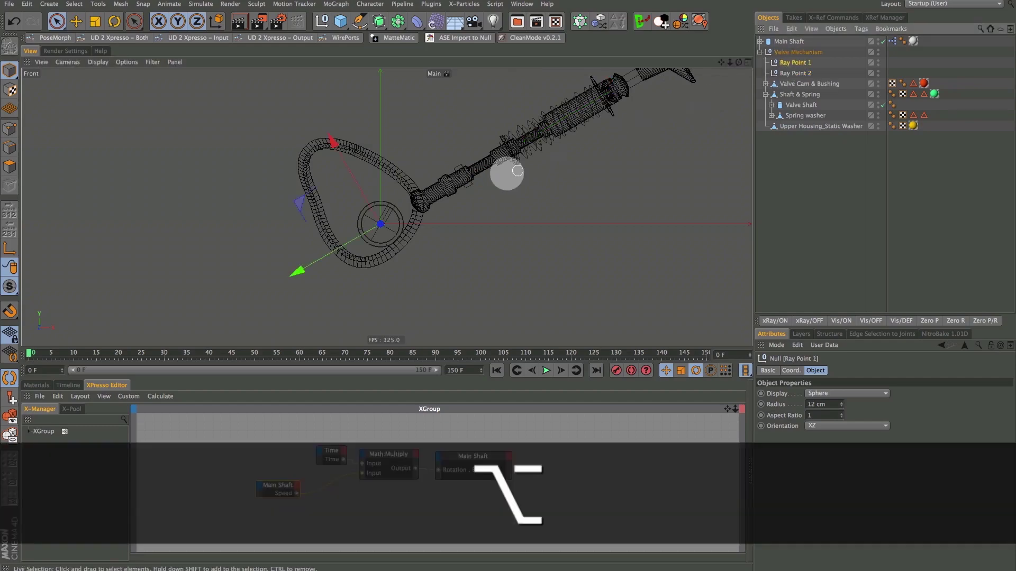
right_click_drag(403, 200, 450, 189, "alt")
left_click_drag(450, 189, 564, 147, "alt")
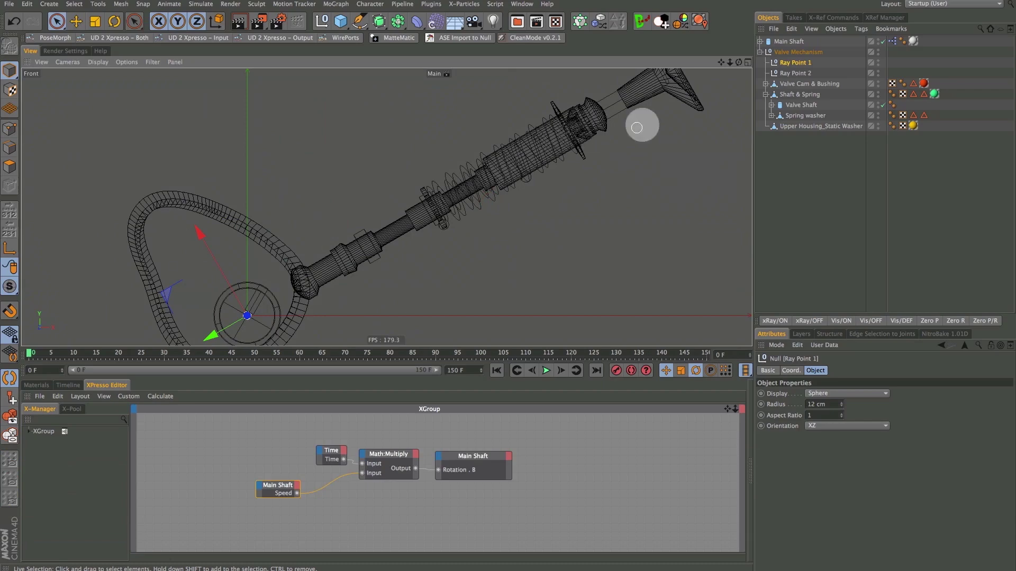
right_click_drag(408, 261, 443, 231, "alt")
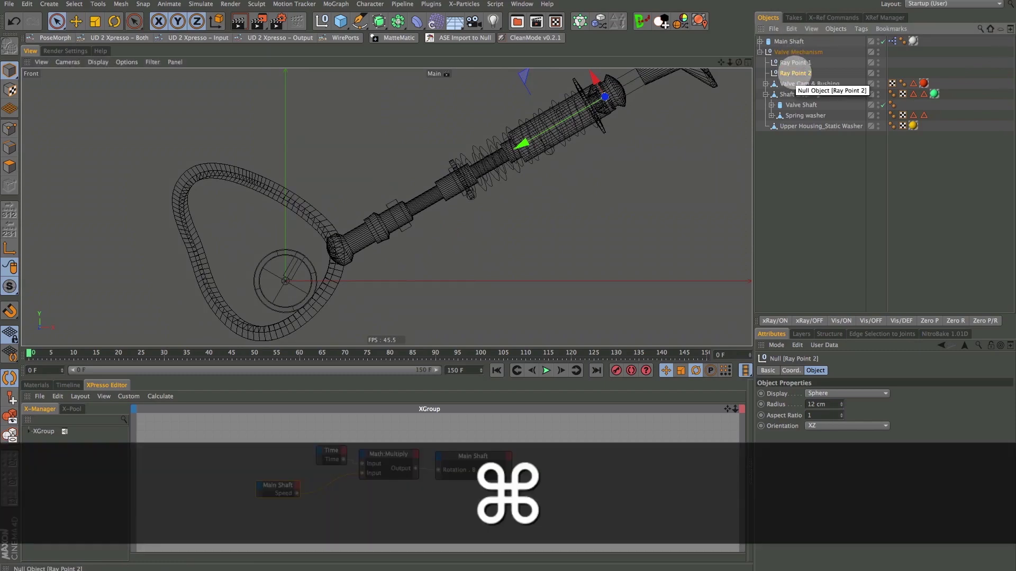
Duplicate Ray Point 2 directly below itself under Valve Mechanism and rename the copy Hit Position.
left_click_drag(795, 73, 795, 79, "super")
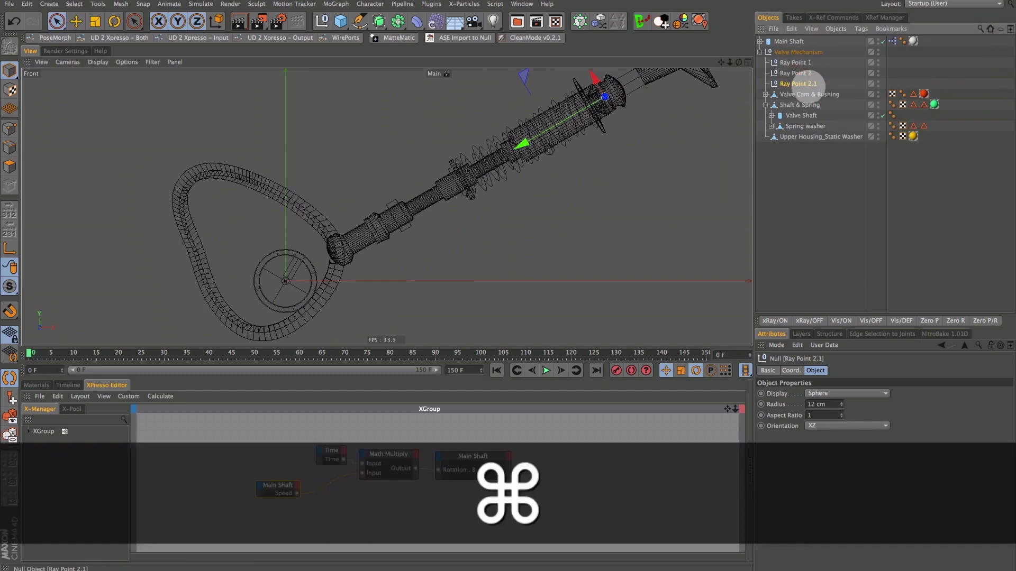
double_click(799, 84)
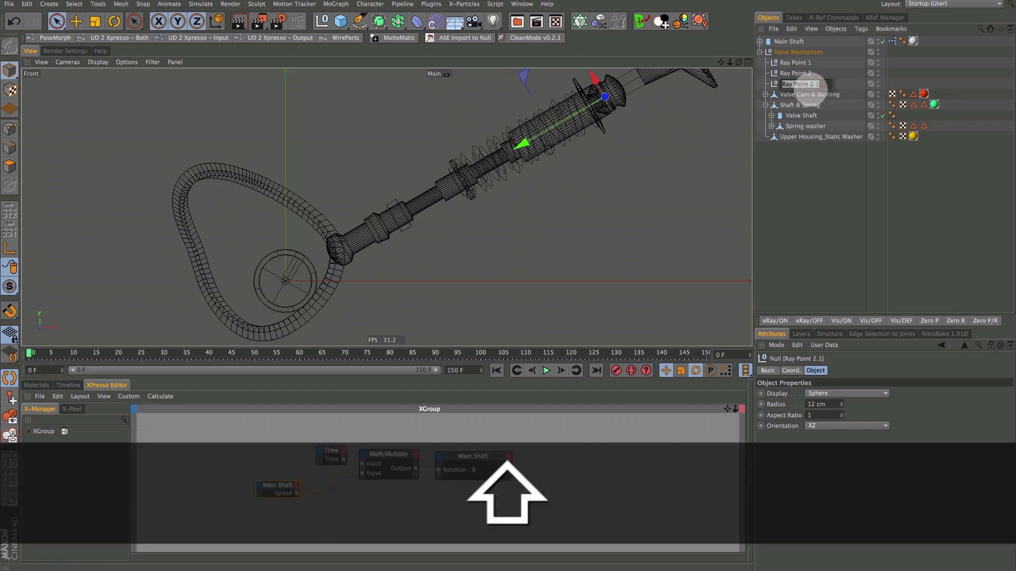
type("Hit Position")
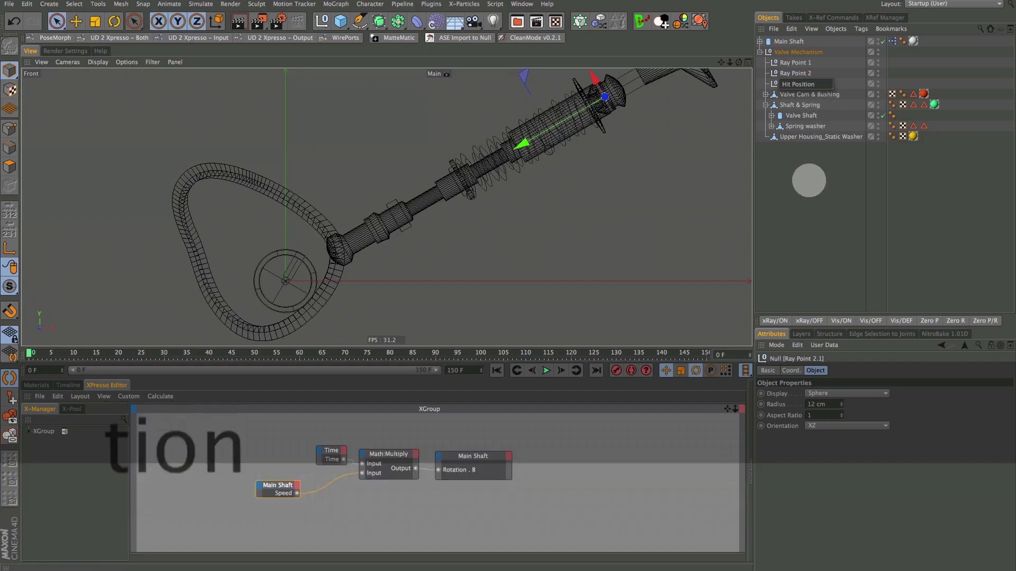
left_click(810, 180)
Move Hit Position along its Y axis to the part of the valve shaft near the cam and set its radius to 25 cm.
left_click(804, 84)
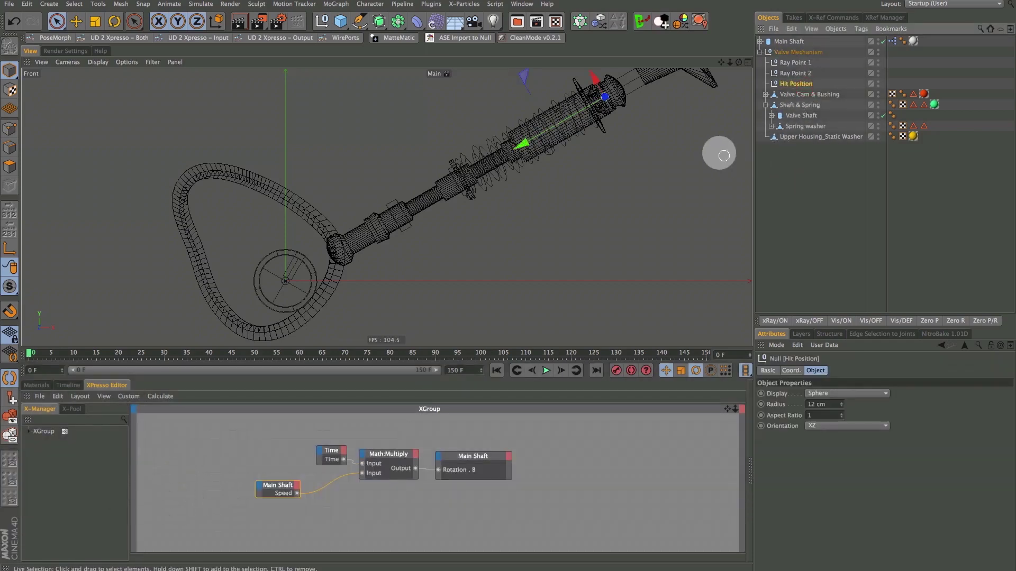
left_click_drag(523, 144, 276, 257)
scroll(383, 237, "up", 5)
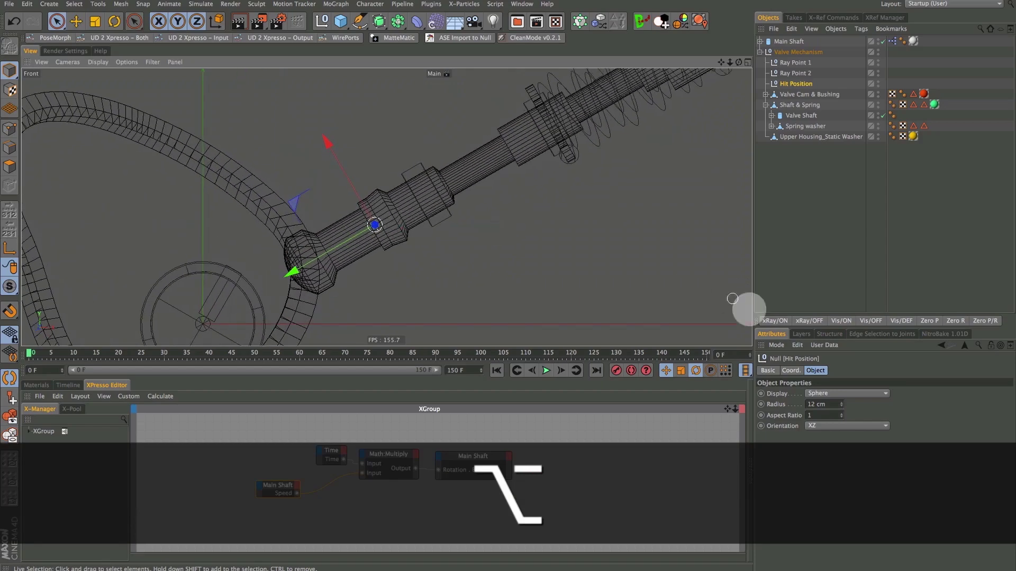
left_click(841, 402)
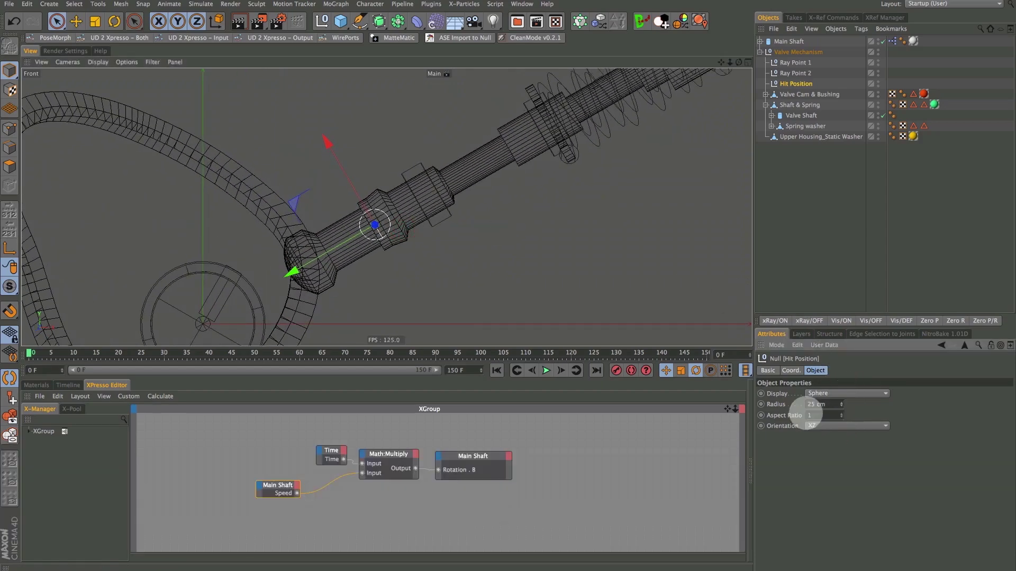
Turn on Use Color for Hit Position and give it a green display color of H 139°, S 100%, V 100%.
left_click(768, 370)
left_click(841, 435)
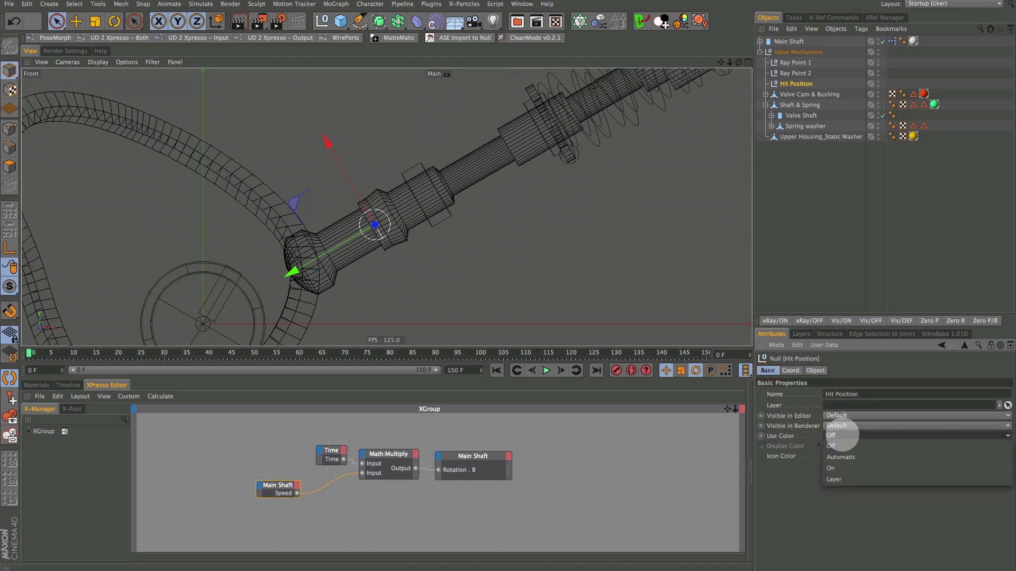
left_click(842, 455)
left_click(832, 446)
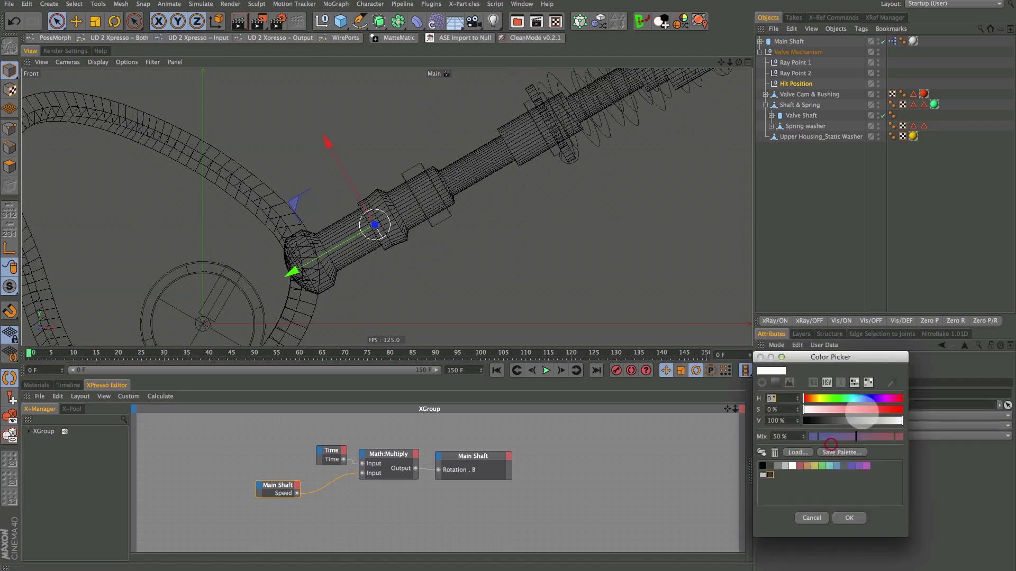
left_click_drag(868, 410, 903, 411)
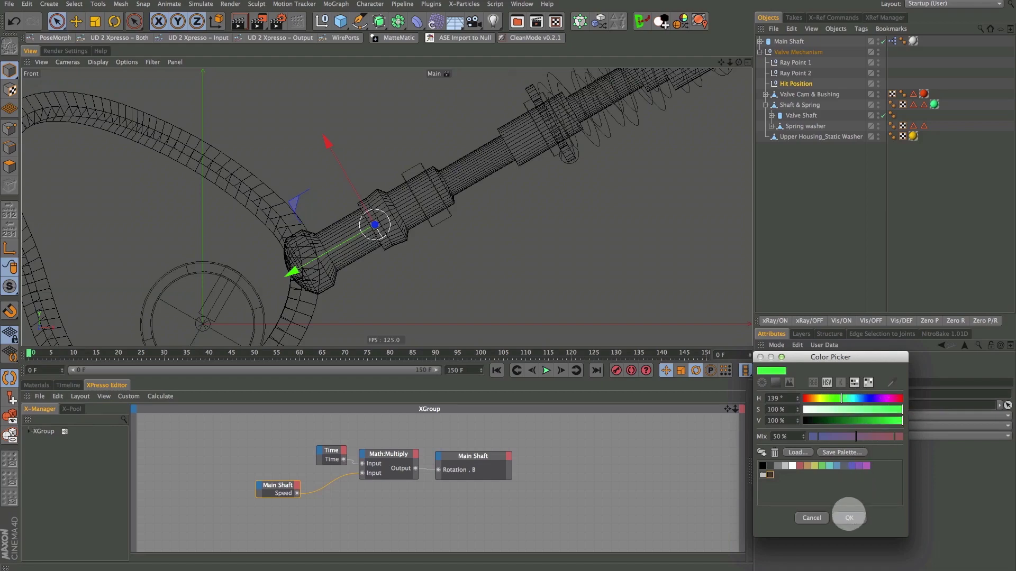
left_click(848, 518)
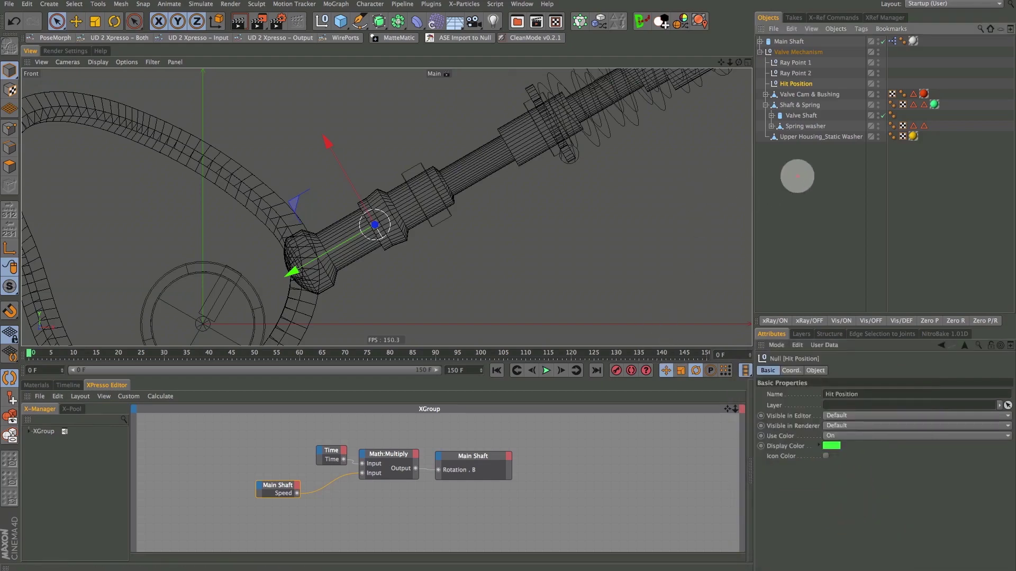
left_click(798, 176)
Turn on Use Color for Ray Point 1 and Ray Point 2 together and give them a red display color of H 0°, S 81%, V 100%.
right_click_drag(544, 230, 481, 229, "alt")
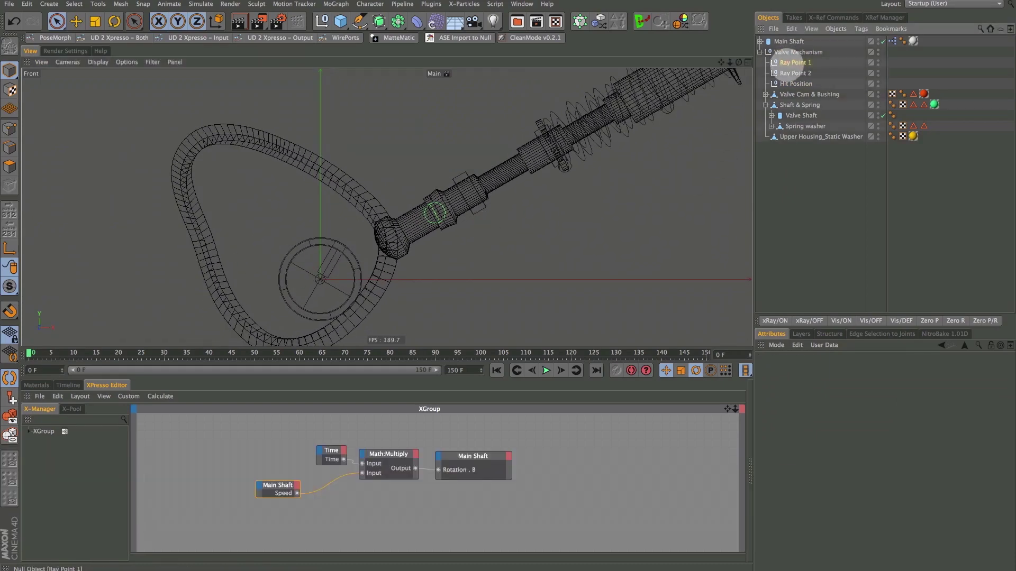
left_click(793, 62)
left_click(794, 73, "shift")
left_click(840, 435)
left_click(840, 447)
left_click(831, 445)
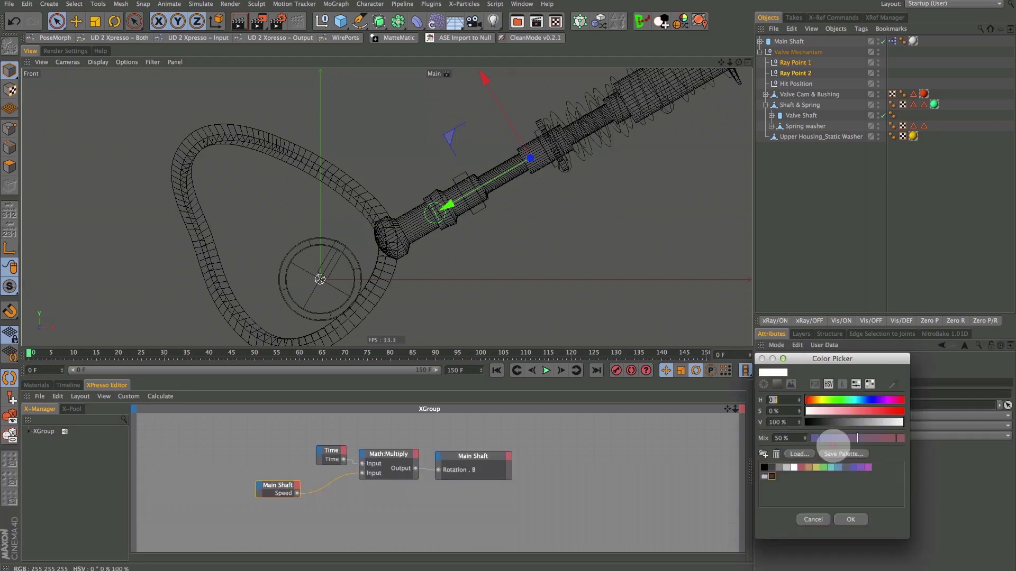
left_click_drag(844, 411, 881, 411)
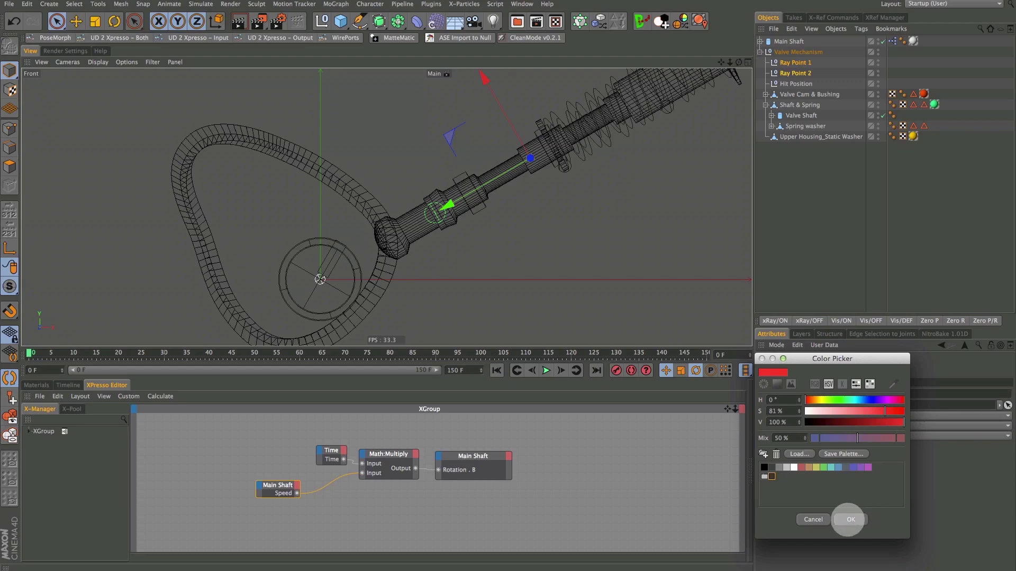
left_click(848, 520)
left_click(456, 284)
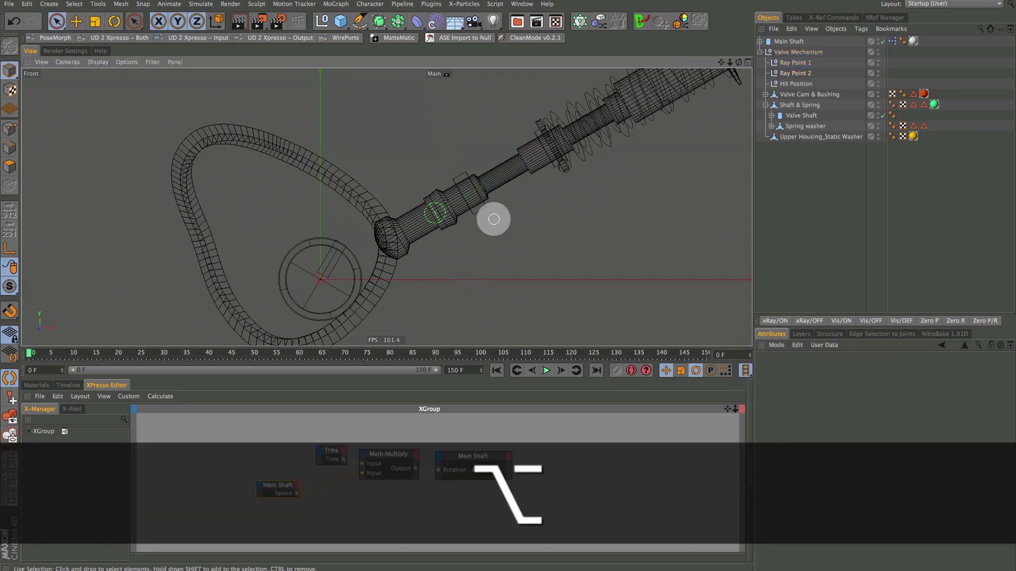
right_click_drag(492, 220, 488, 217, "alt")
middle_click_drag(487, 217, 451, 232, "alt")
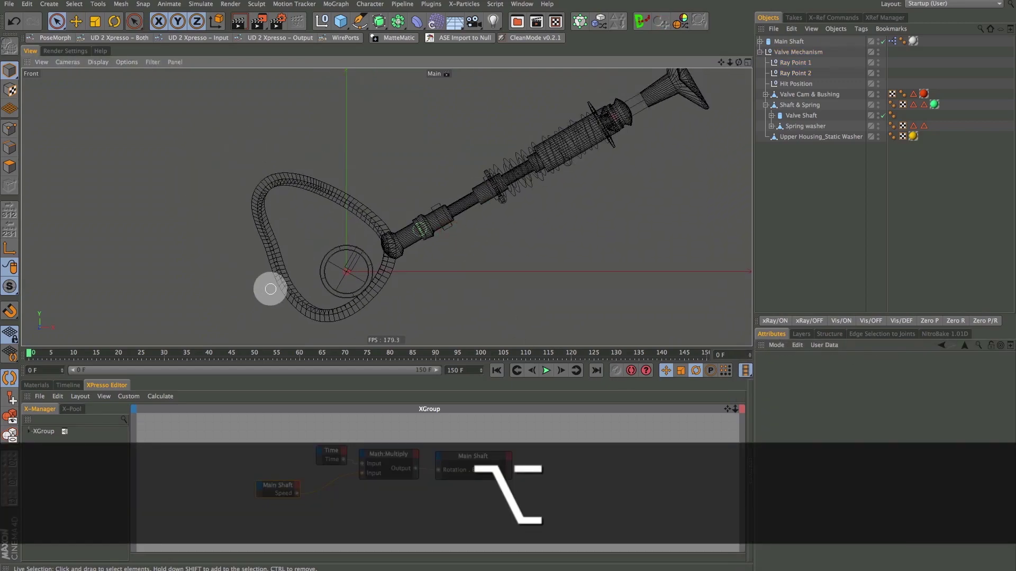
Add an XPresso tag to the Valve Mechanism null.
right_click_drag(411, 243, 452, 238, "alt")
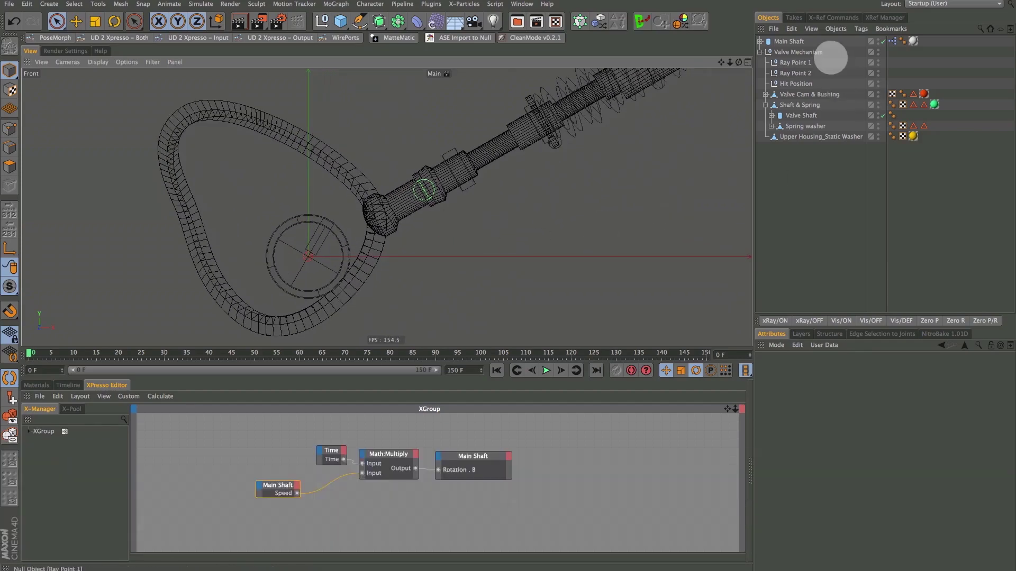
left_click(788, 52)
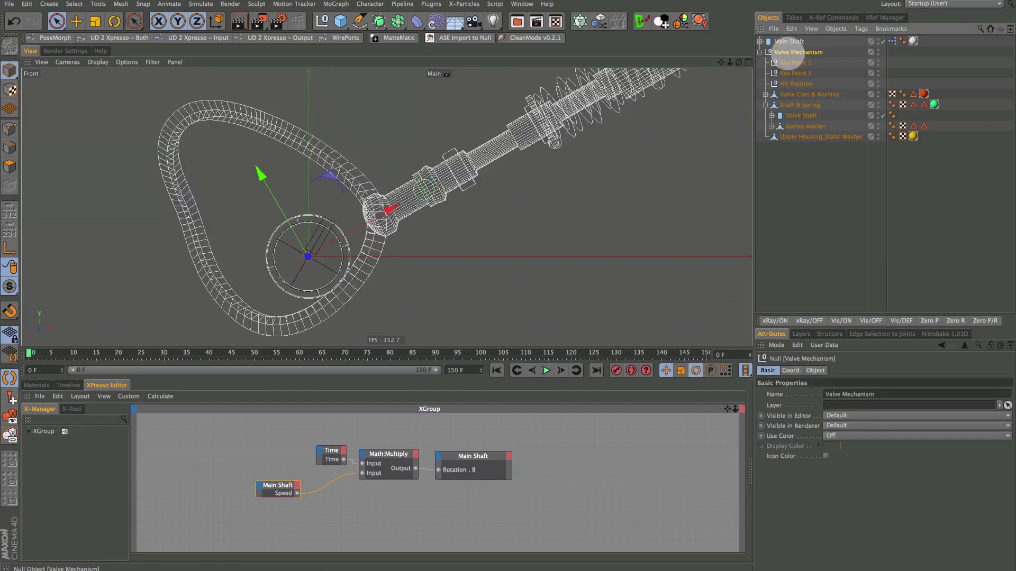
right_click(788, 52)
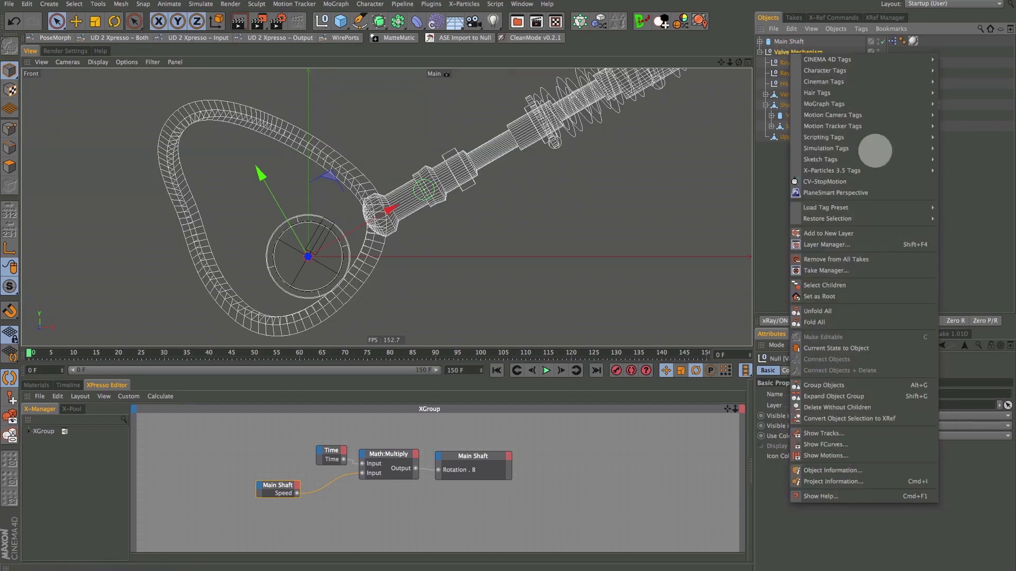
mouse_move(853, 58)
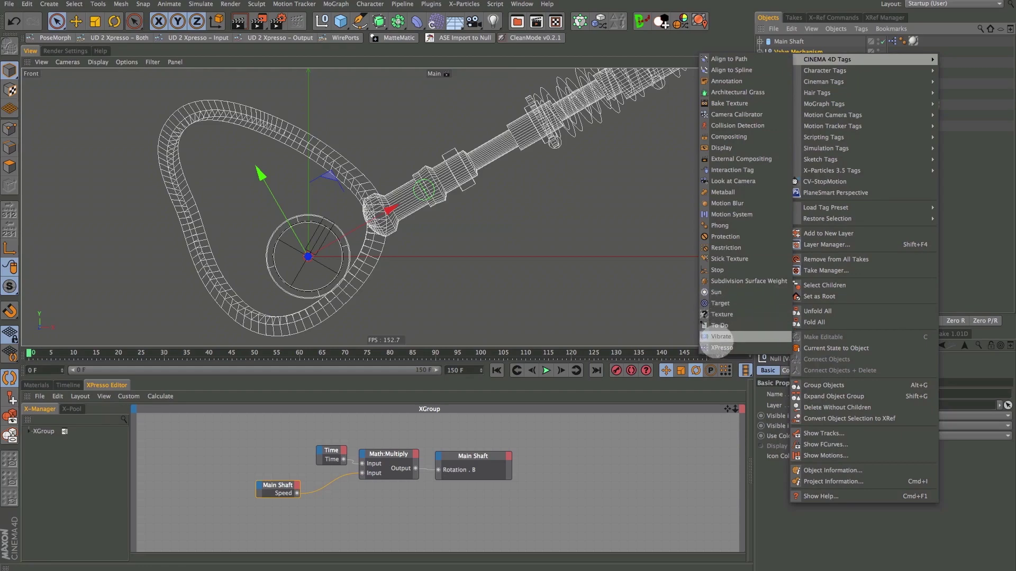
left_click(721, 347)
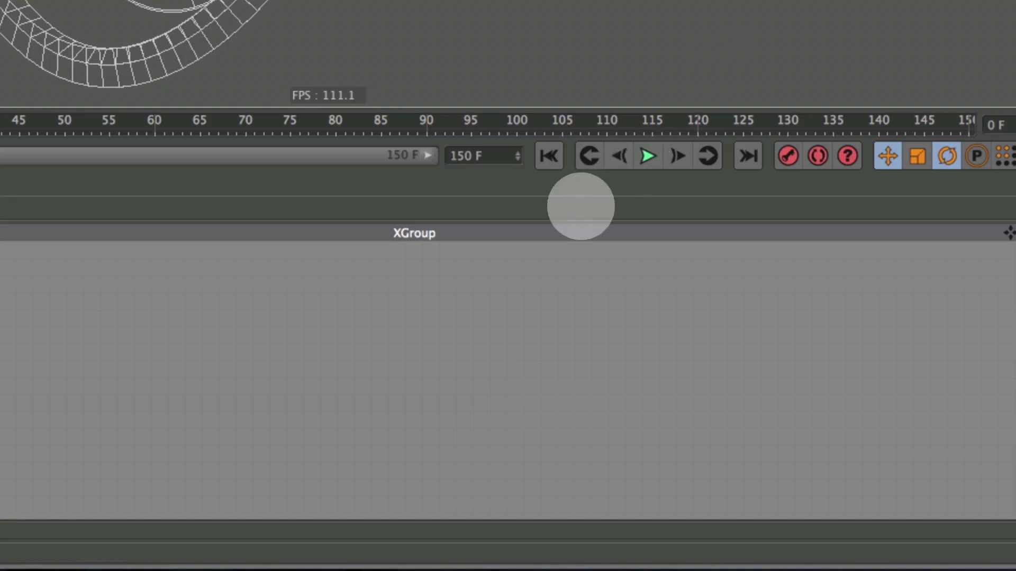
Create a Ray Collision node in the Valve Mechanism's empty XPresso graph and position it near the middle.
right_click(430, 312)
mouse_move(446, 309)
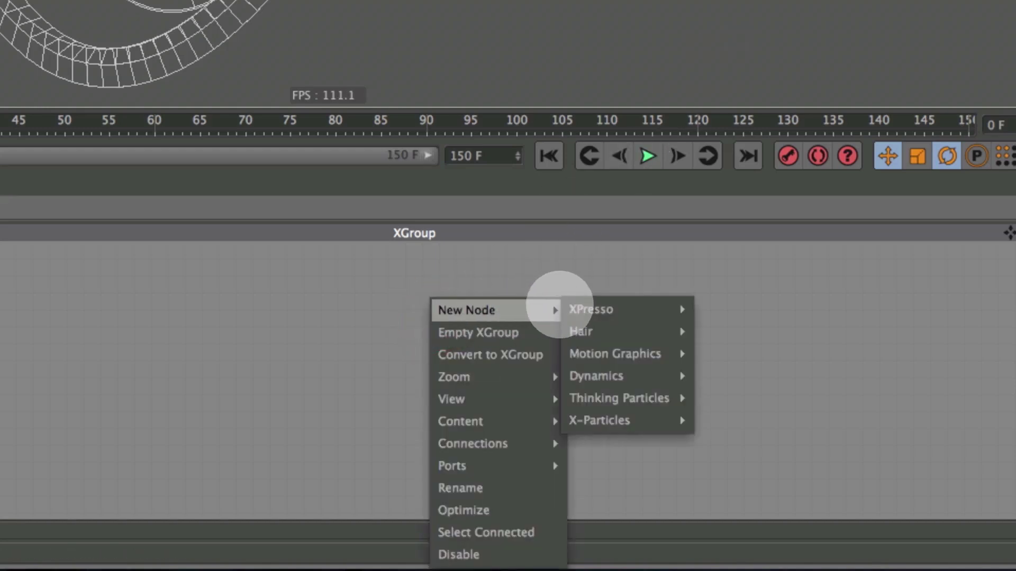
mouse_move(672, 309)
mouse_move(720, 308)
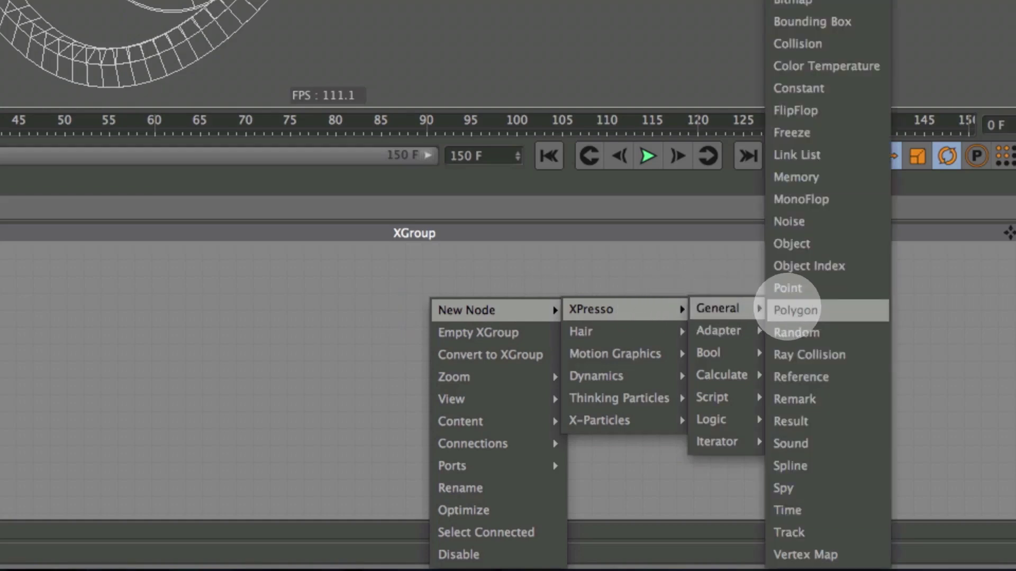
left_click(810, 355)
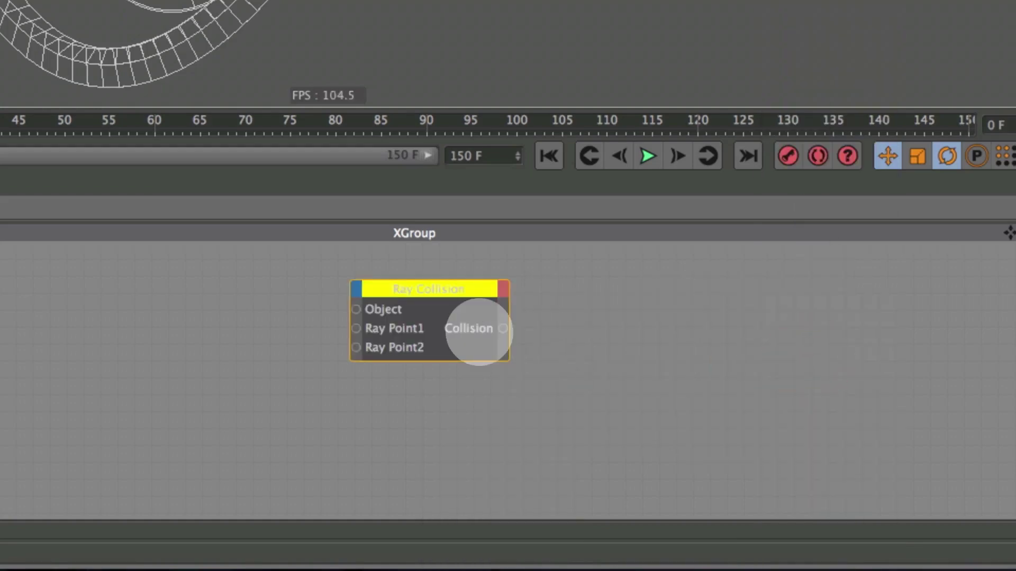
left_click_drag(431, 286, 439, 313)
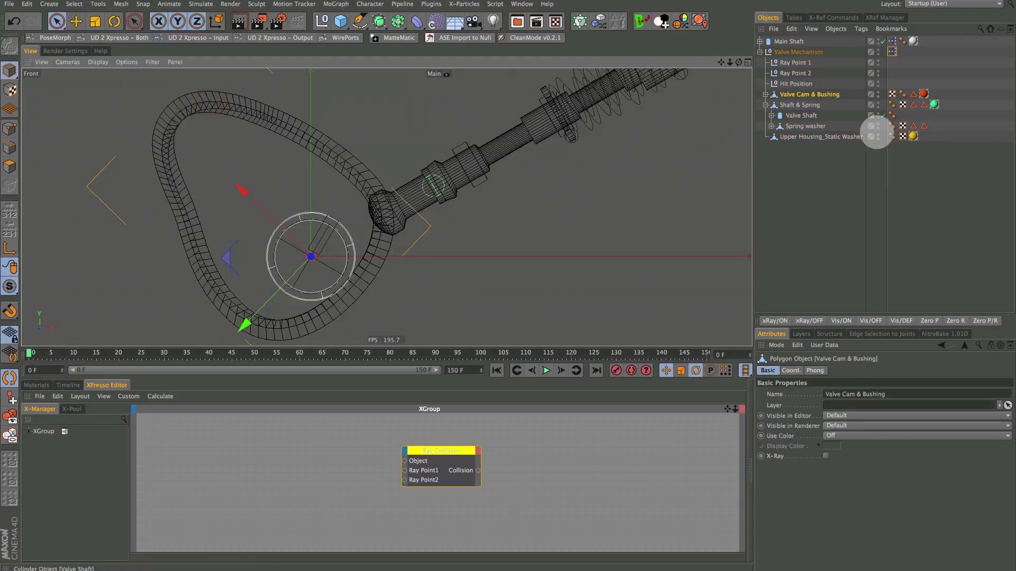
Bring Valve Cam & Bushing into the graph as a node and connect its Object output to Ray Collision's Object input.
left_click(765, 94)
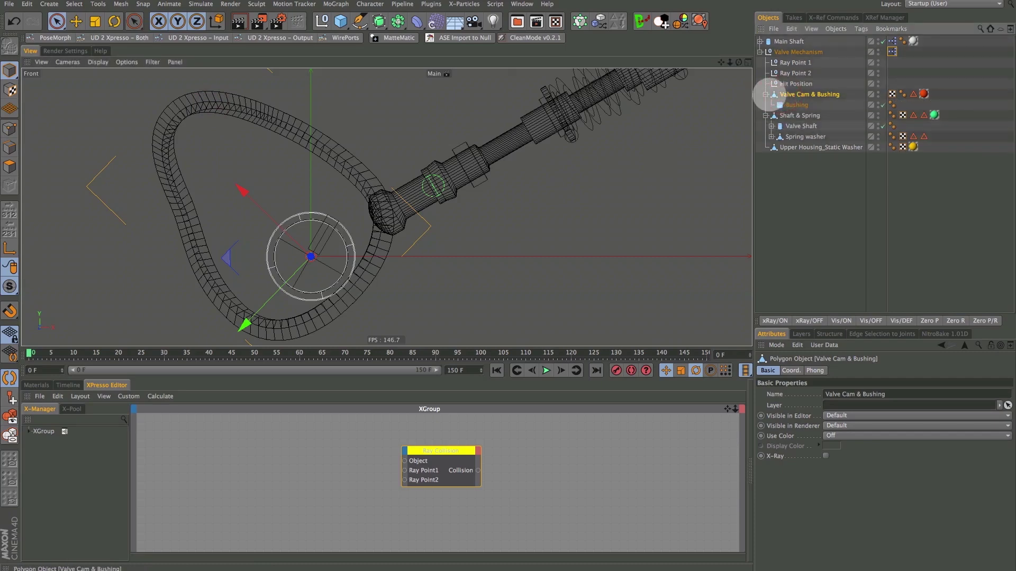
left_click(765, 94)
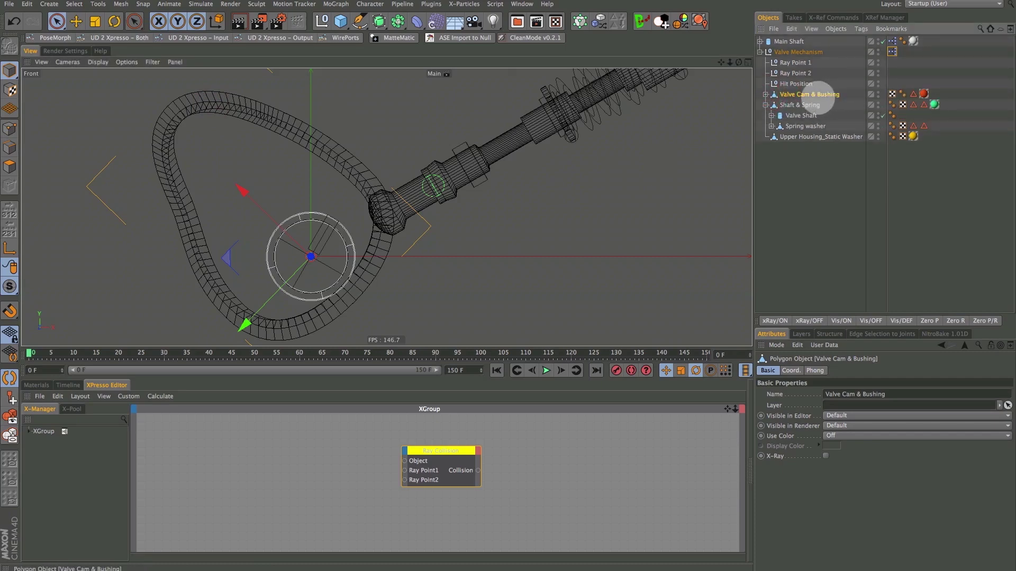
left_click_drag(809, 94, 235, 449)
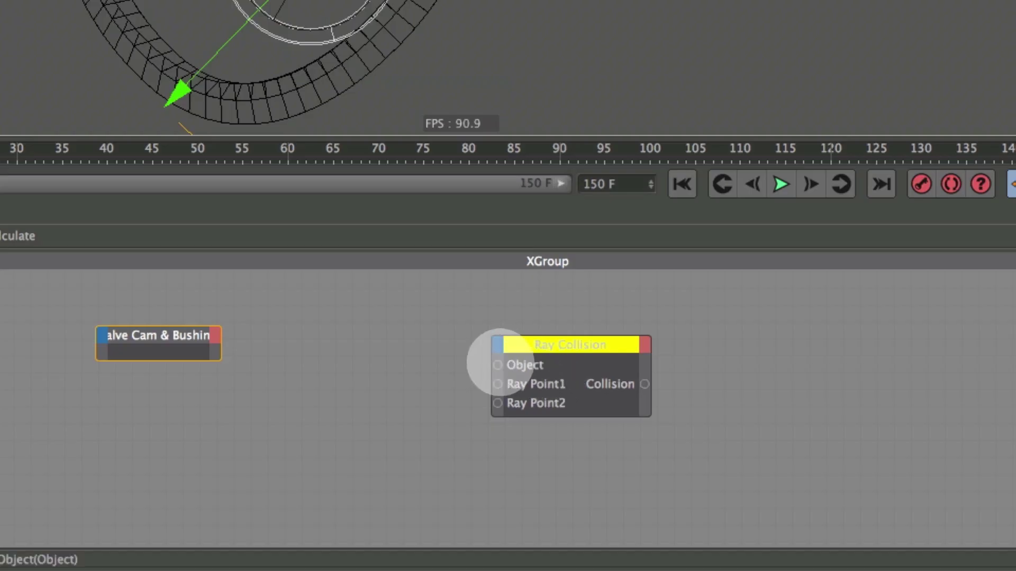
left_click_drag(497, 365, 214, 334)
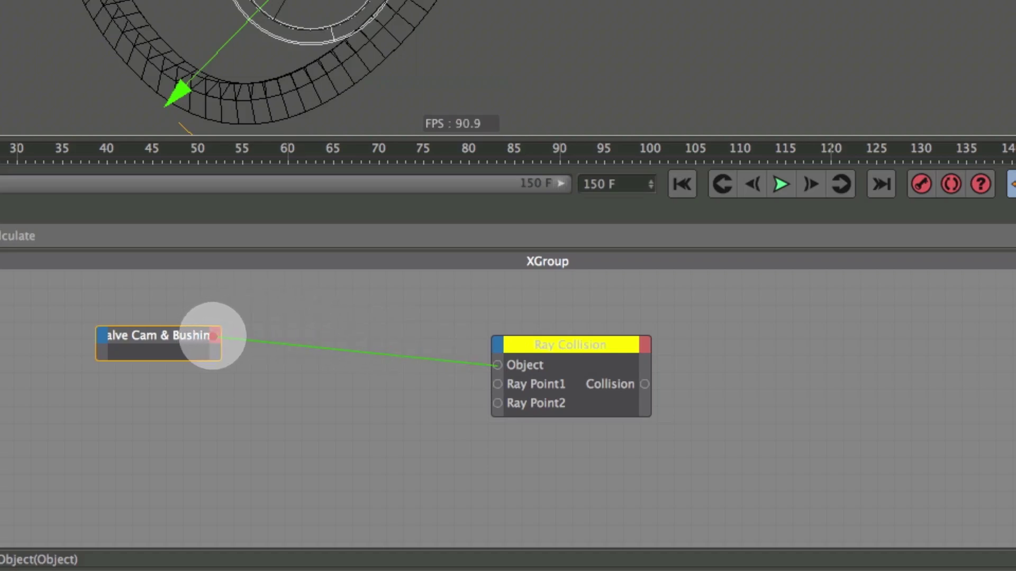
left_click(213, 335)
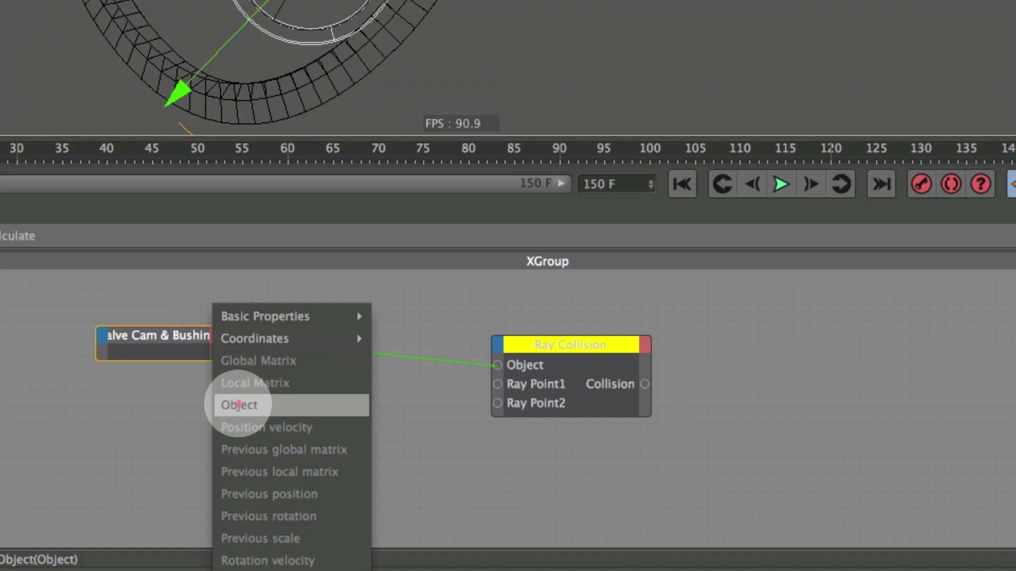
left_click(239, 404)
Add Ray Point 1 and Ray Point 2 as nodes and connect Ray Point 1's Global Position to Ray Collision's Ray Point1 input.
left_click_drag(234, 401, 216, 418)
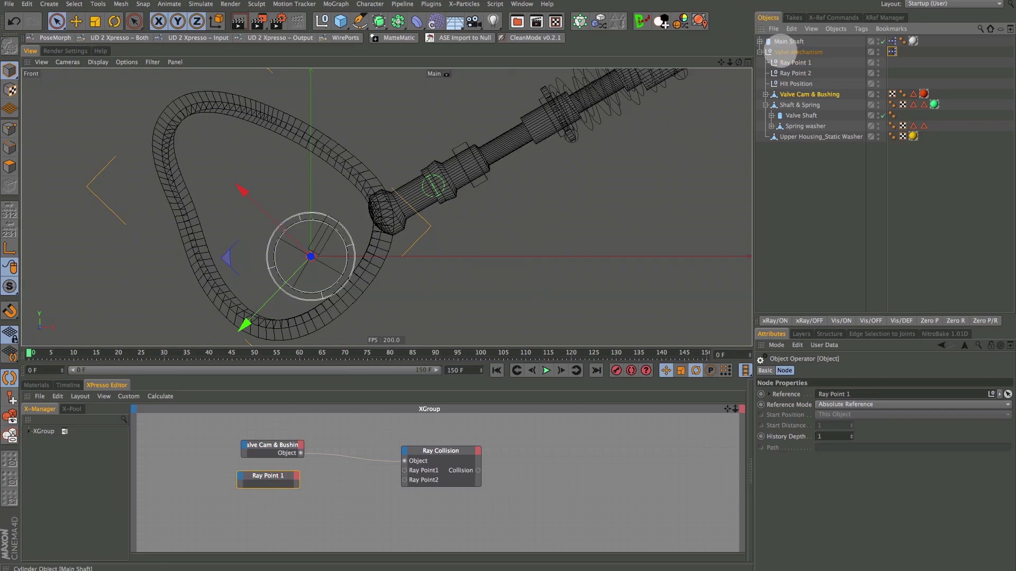
left_click_drag(792, 71, 255, 500)
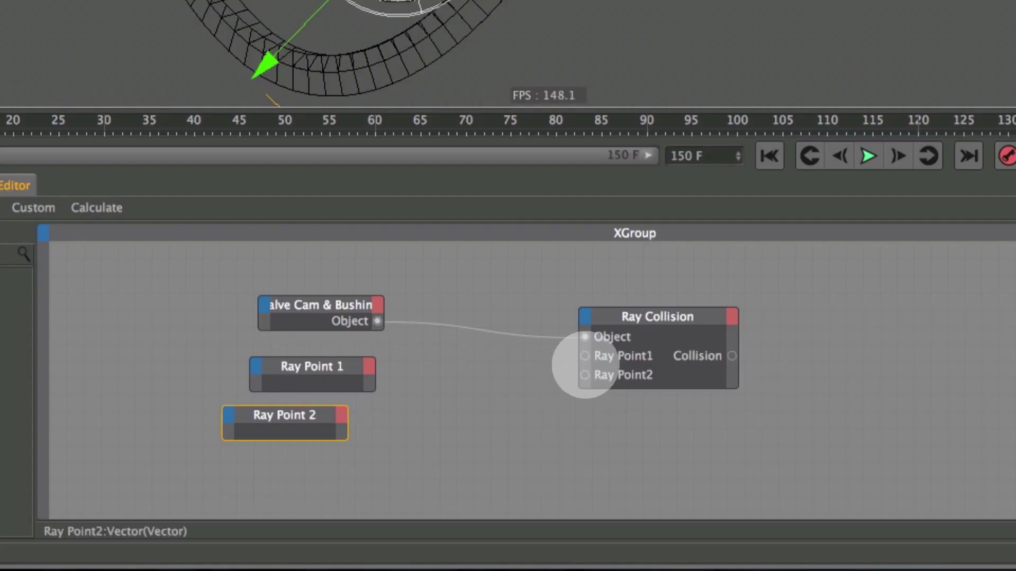
left_click_drag(585, 359, 462, 374)
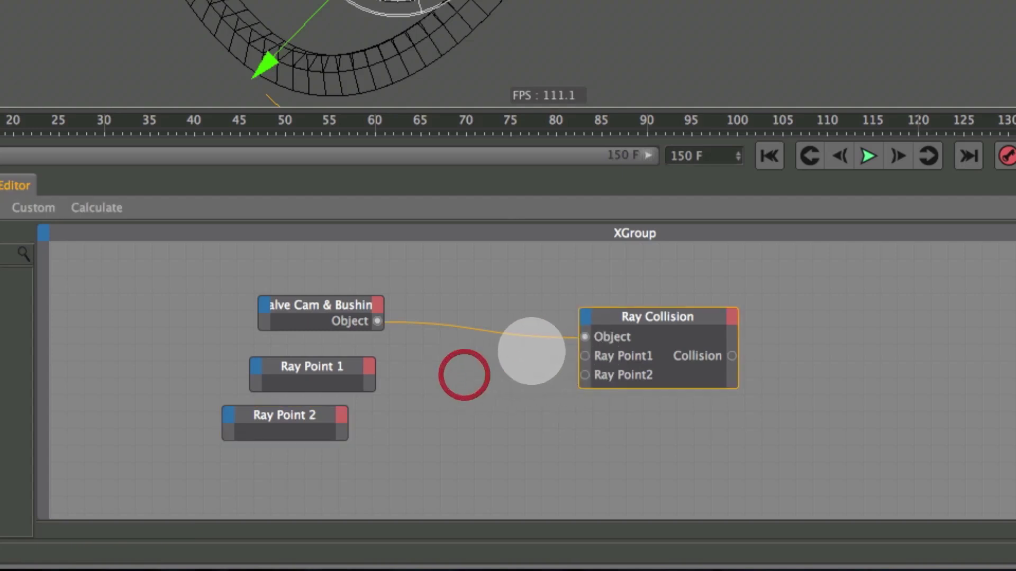
left_click_drag(584, 357, 375, 366)
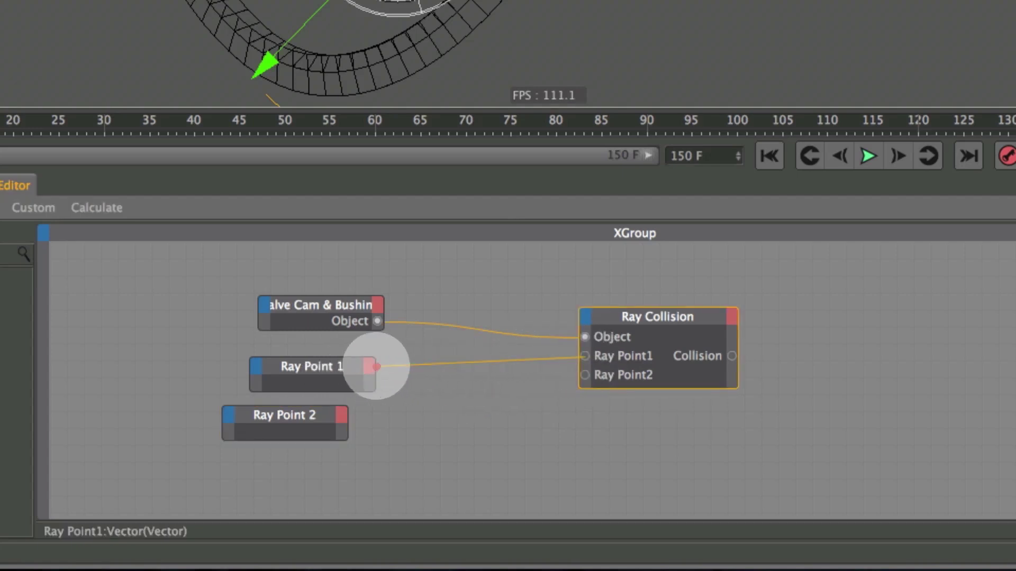
left_click(370, 366)
mouse_move(397, 287)
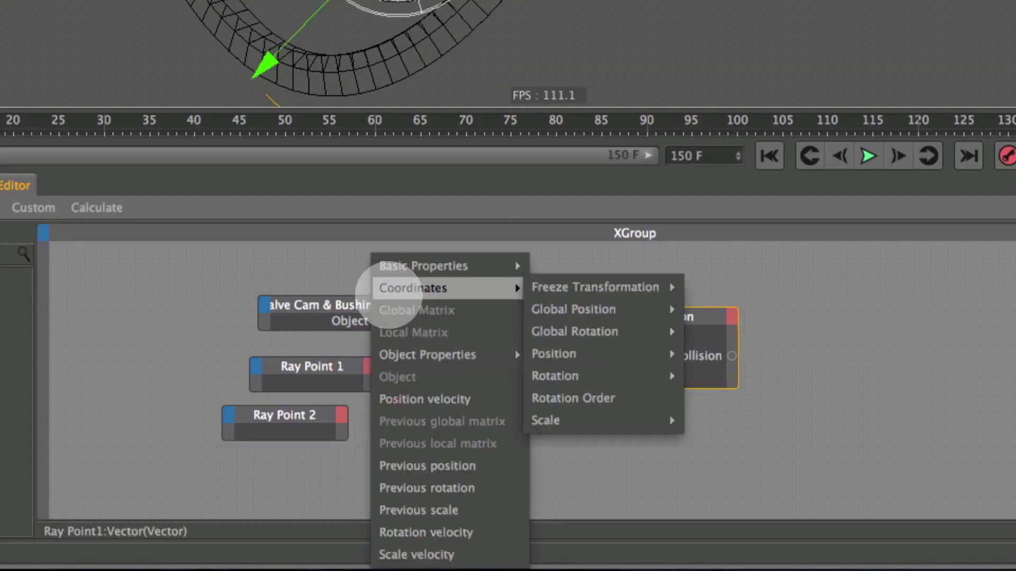
mouse_move(551, 310)
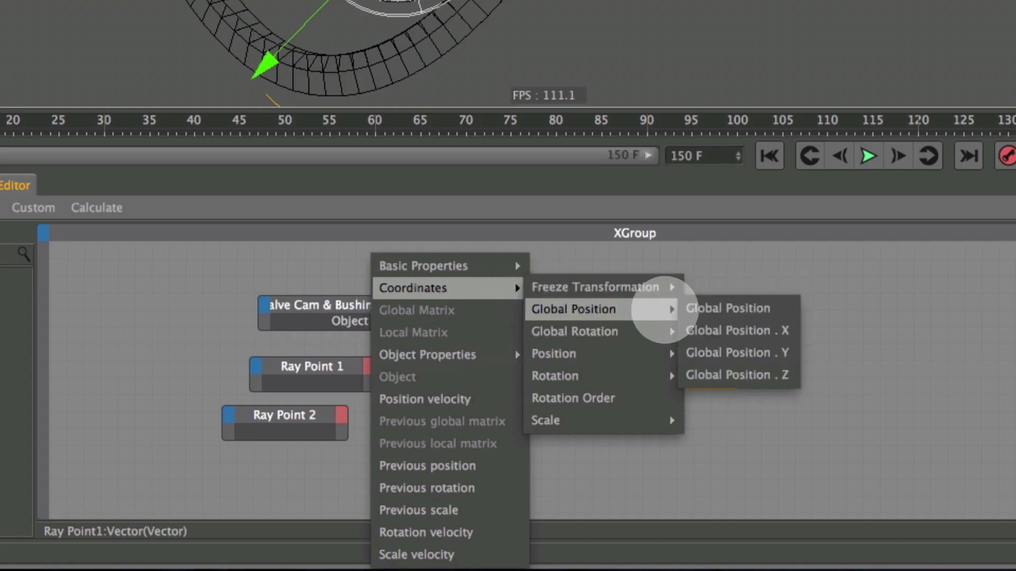
left_click(707, 308)
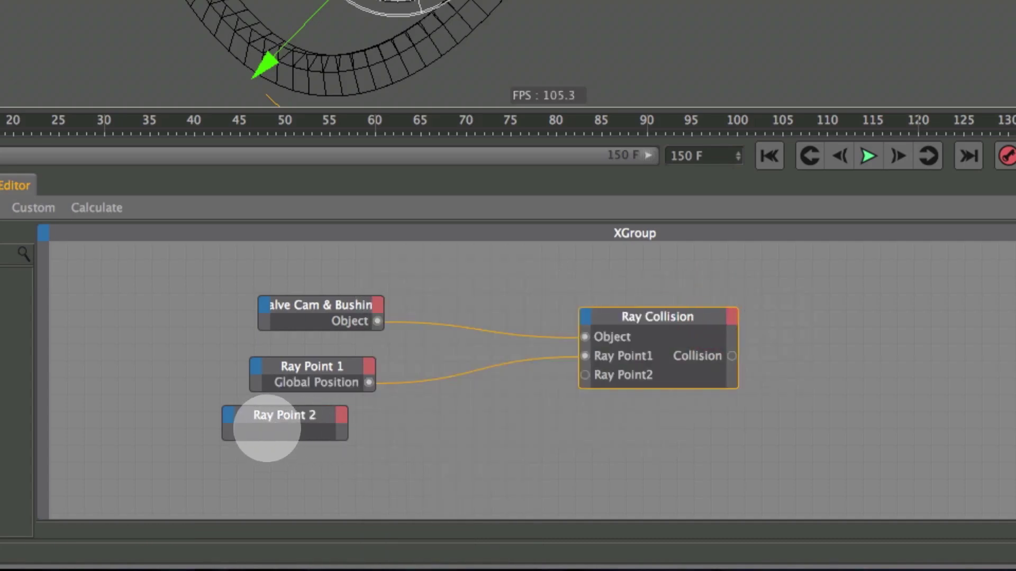
Align the Ray Point 2 node under Ray Point 1 and connect its Global Position to Ray Collision's Ray Point2 input.
left_click_drag(268, 422, 292, 411)
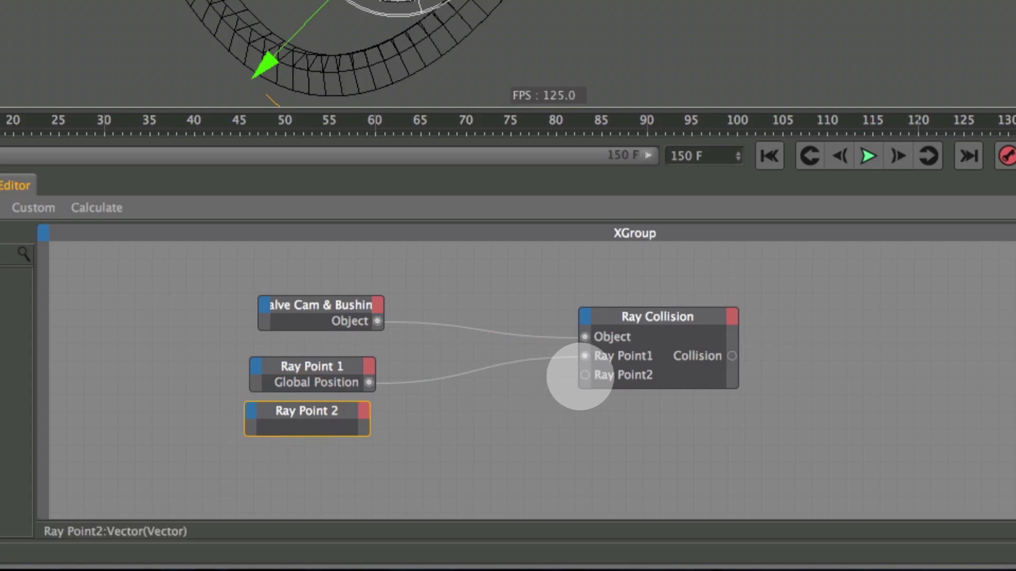
left_click_drag(583, 375, 363, 413)
mouse_move(399, 285)
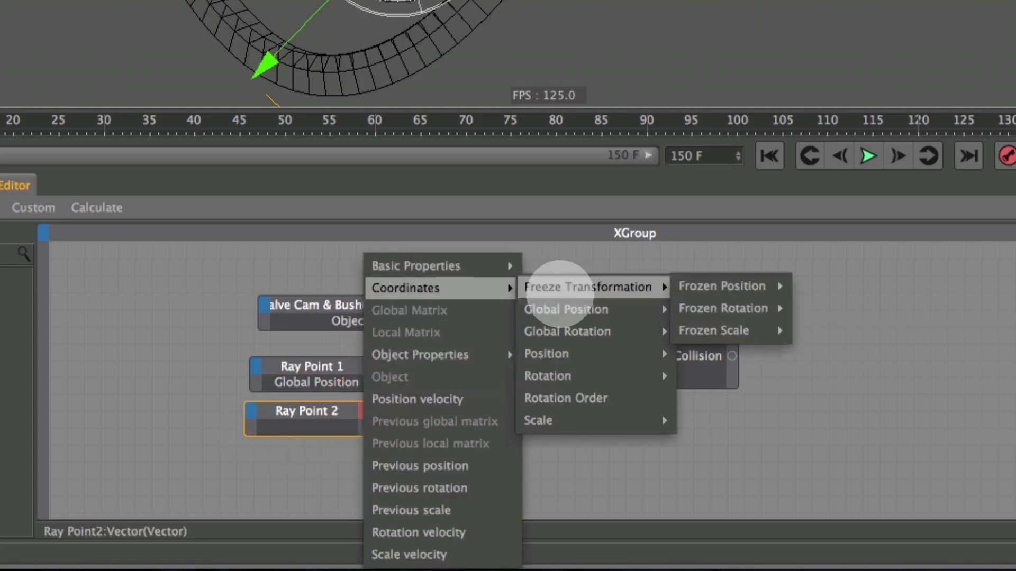
mouse_move(566, 309)
left_click(760, 309)
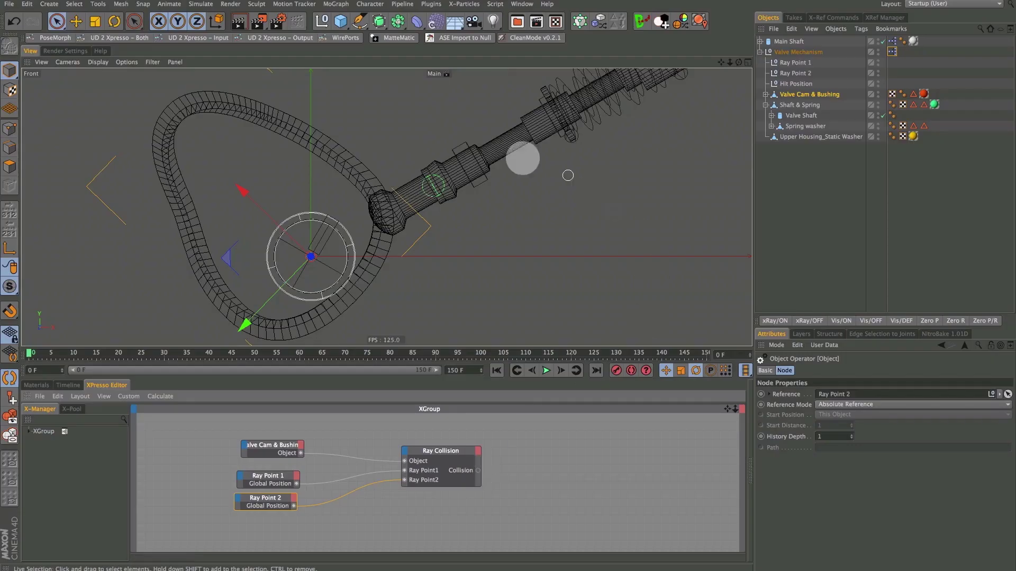
Add a Hit Position output port to the Ray Collision node.
middle_click_drag(443, 236, 421, 231, "alt")
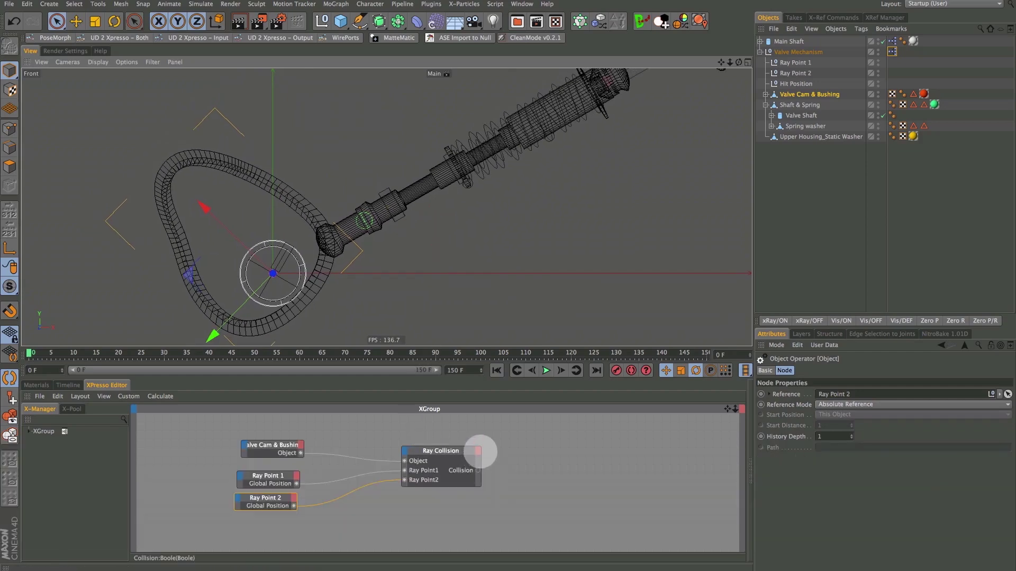
left_click(478, 451)
left_click(488, 503)
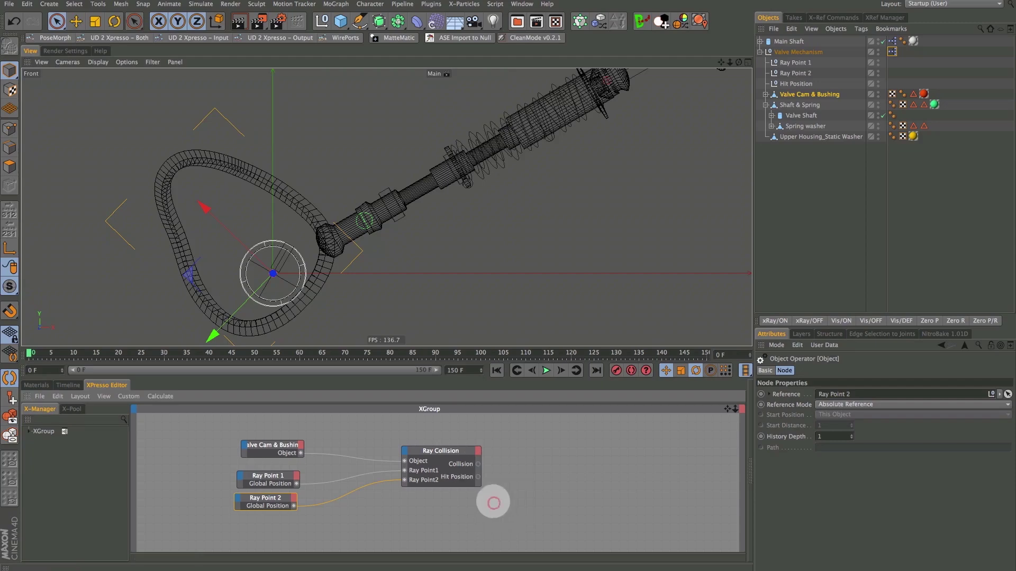
right_click_drag(336, 254, 355, 263, "alt")
middle_click_drag(355, 263, 328, 272, "alt")
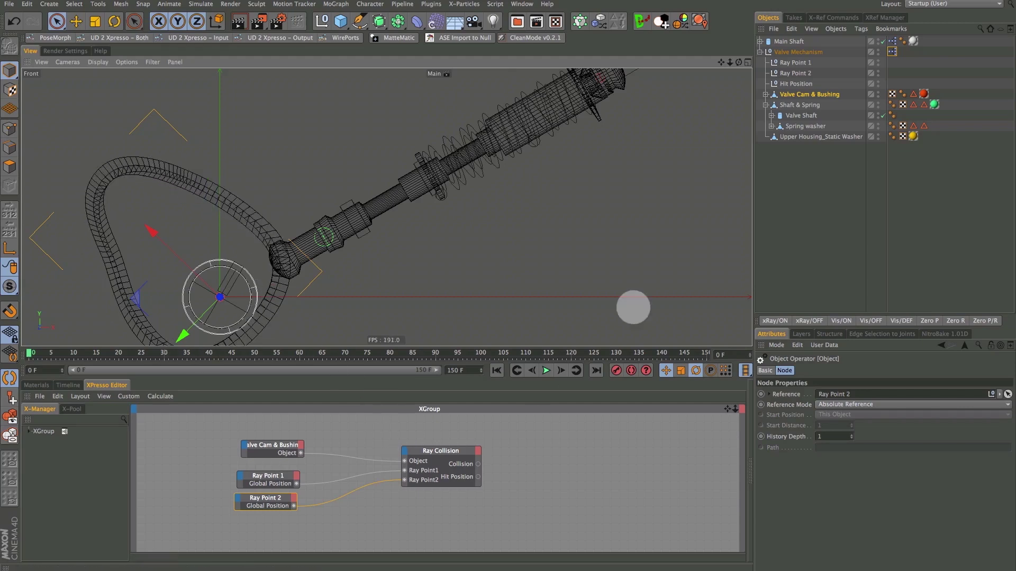
Bring the Hit Position null into the graph and connect Ray Collision's Hit Position output to the null's Global Position input.
left_click_drag(778, 82, 529, 462)
left_click_drag(480, 369, 535, 339)
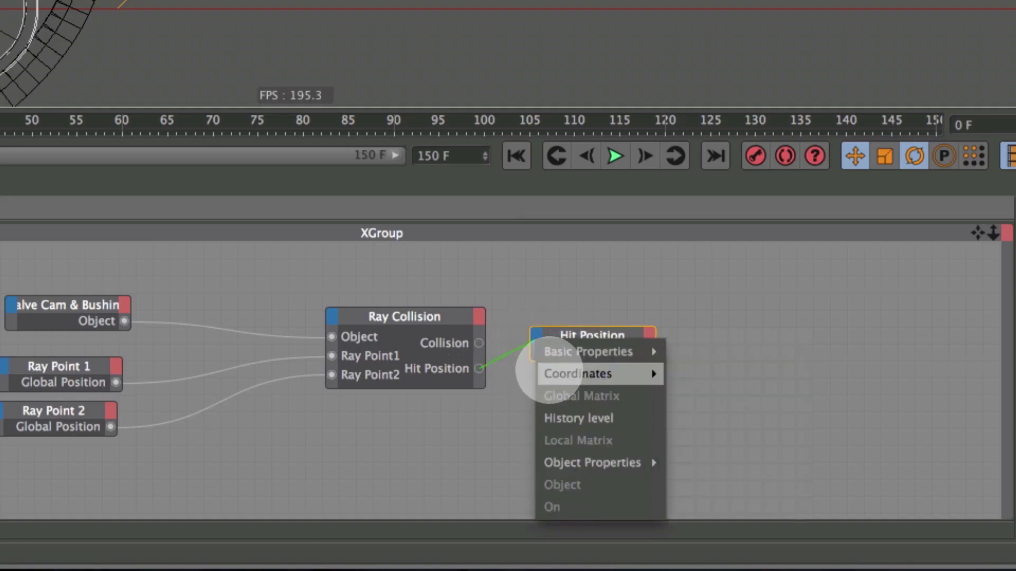
mouse_move(578, 374)
mouse_move(786, 394)
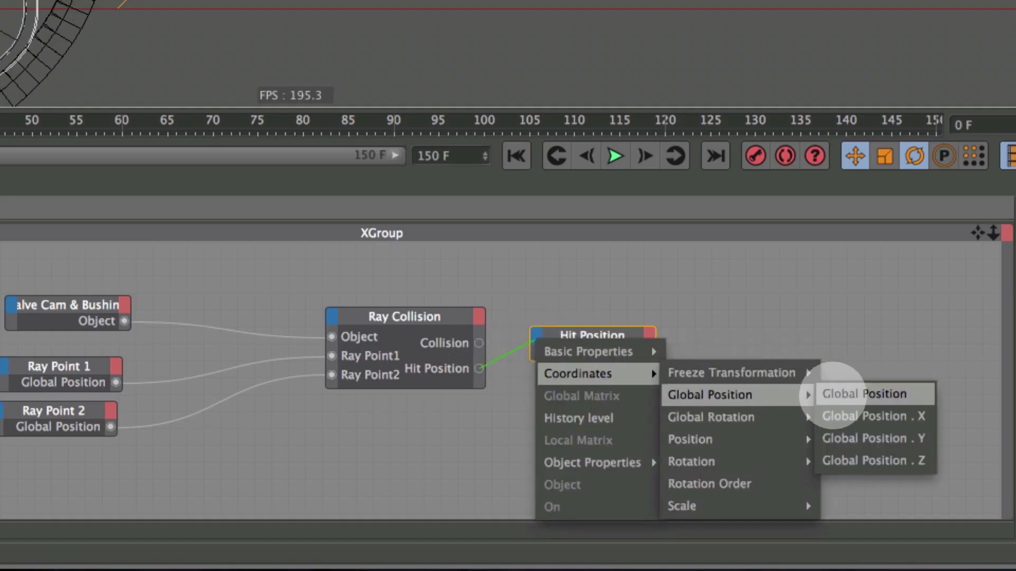
left_click(833, 394)
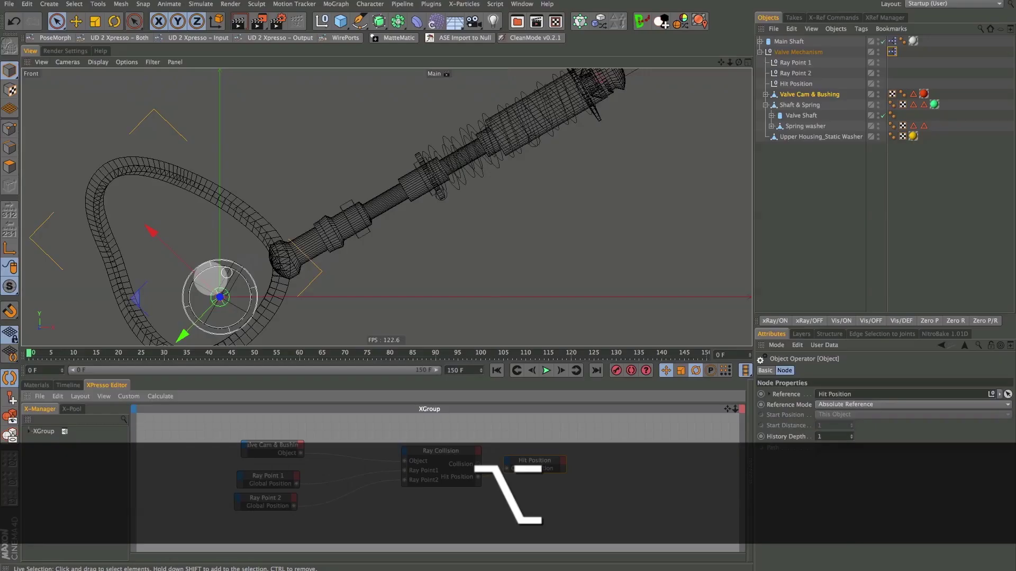
Turn off Test Only for the Ray Collision node and check the Hit Position null where the valve shaft meets the cam.
left_click_drag(0, 0, 0, 0, "alt")
left_click_drag(222, 267, 227, 267, "alt")
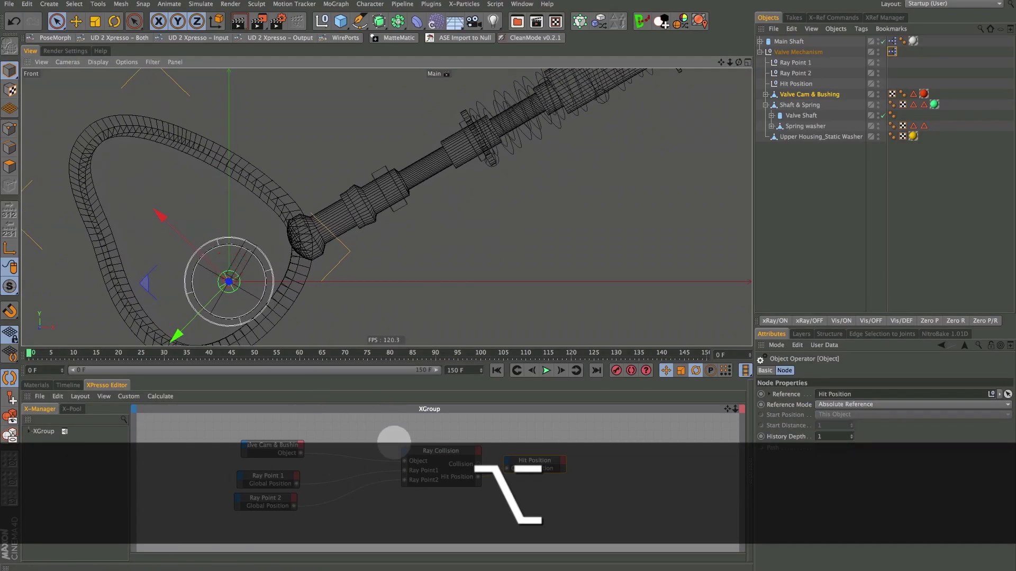
left_click(441, 450)
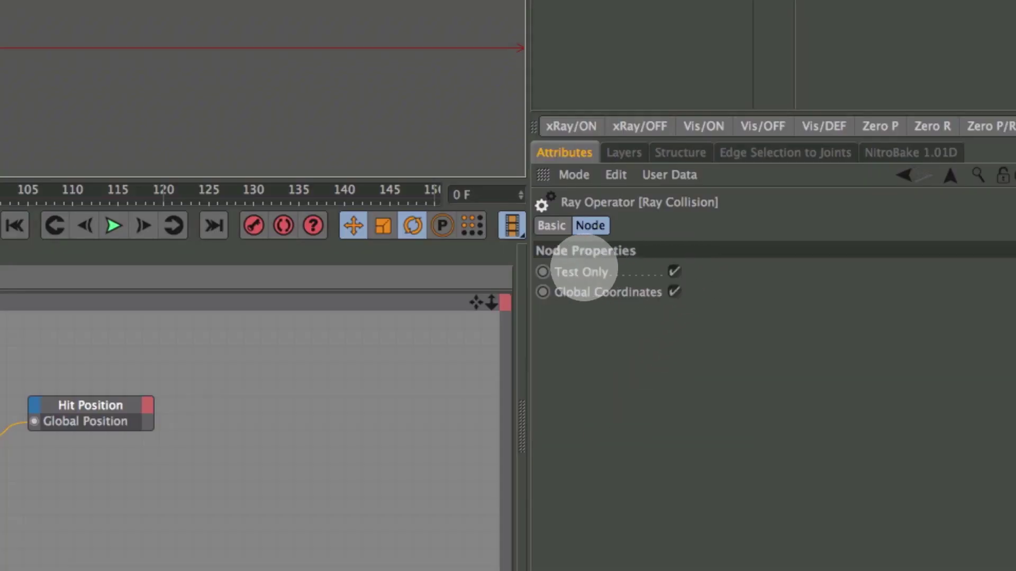
left_click(674, 271)
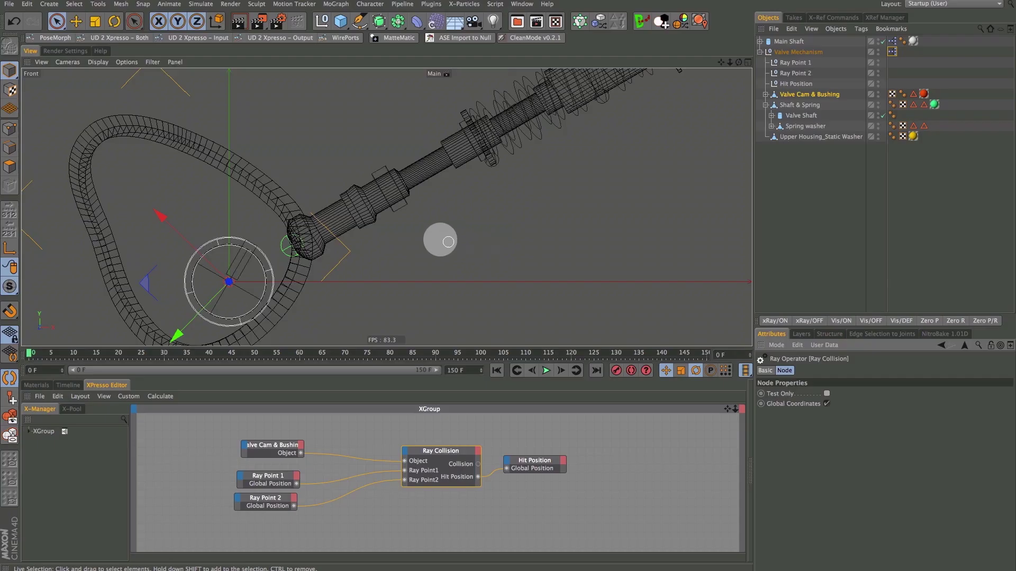
right_click_drag(438, 238, 370, 256, "alt")
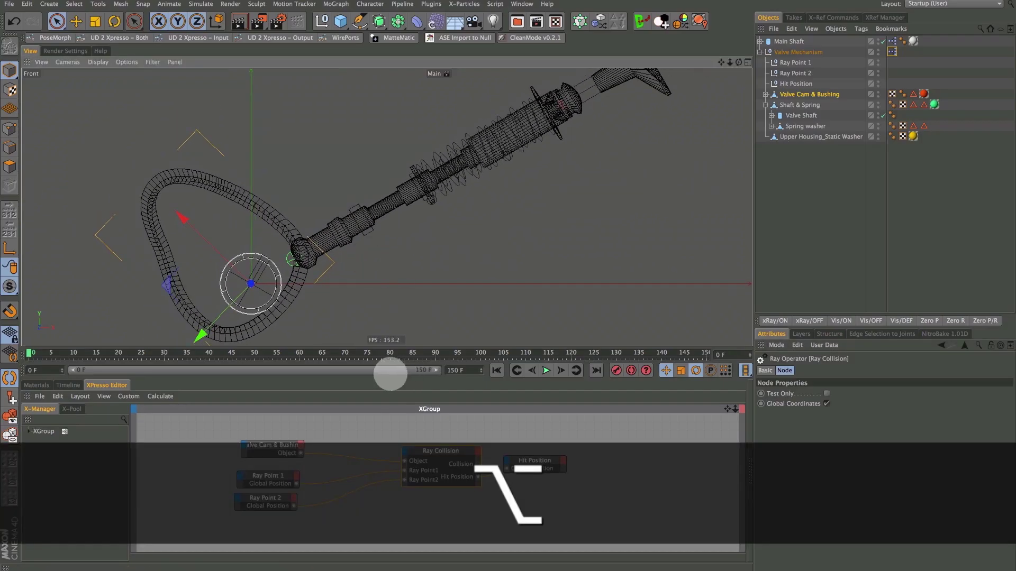
right_click_drag(294, 257, 391, 242, "alt")
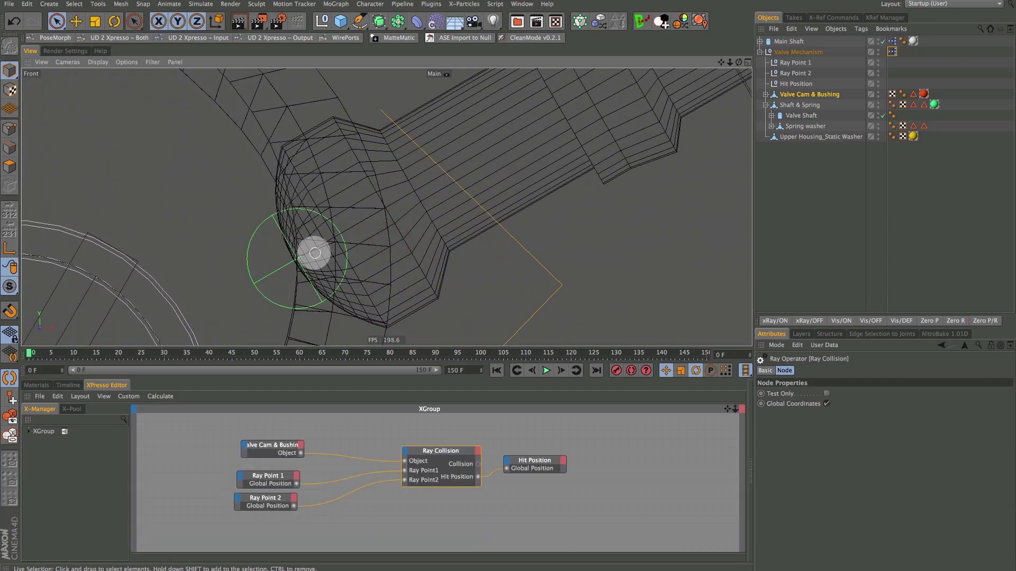
Make the Main Shaft's Speed slider always show in the viewport, whichever object is active.
right_click_drag(309, 254, 209, 279, "alt")
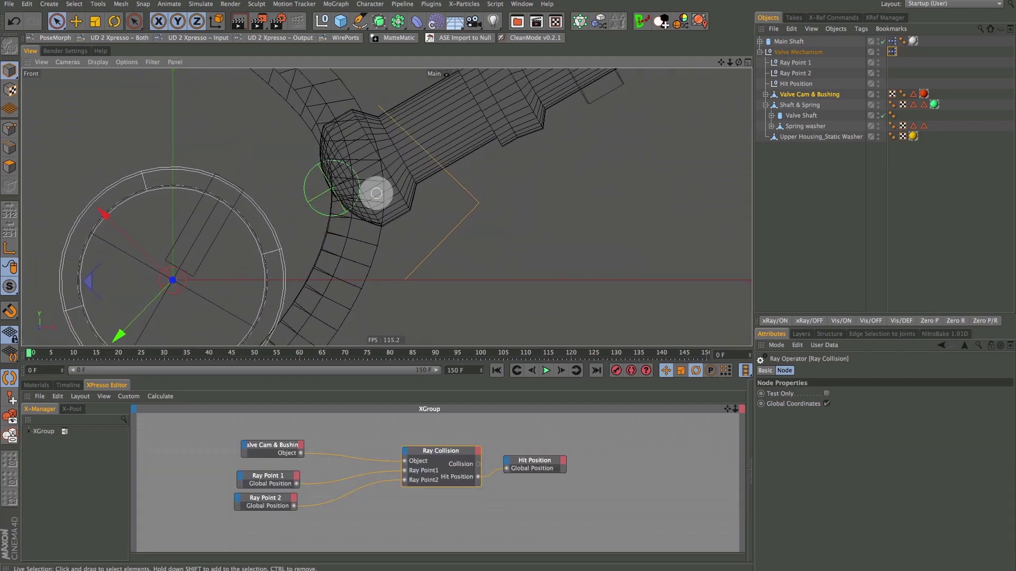
key("F1")
mouse_move(392, 226)
left_mouse_down("alt")
mouse_move(421, 229)
mouse_move(381, 263)
mouse_move(445, 190)
left_mouse_up("alt")
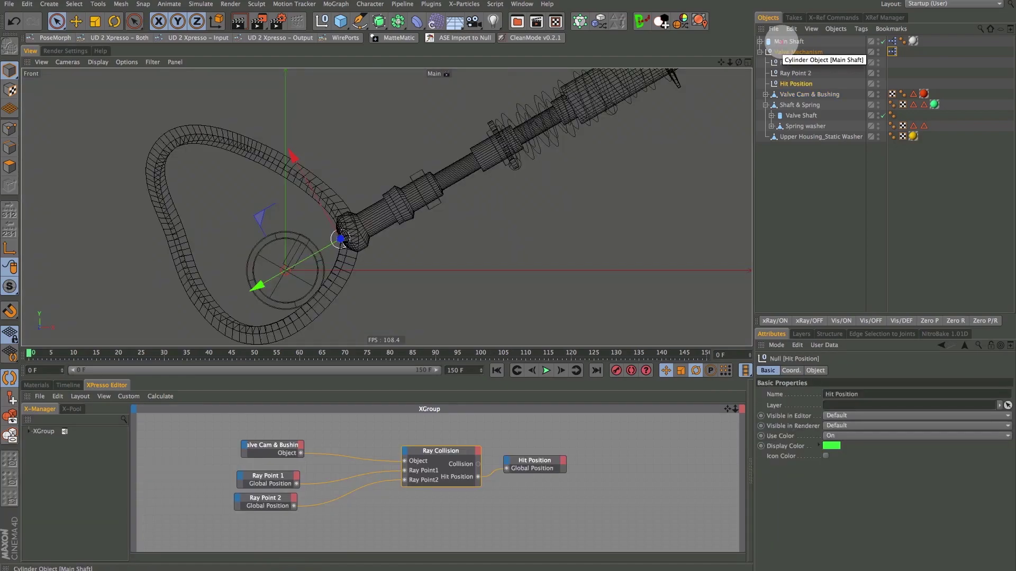
left_click(789, 41)
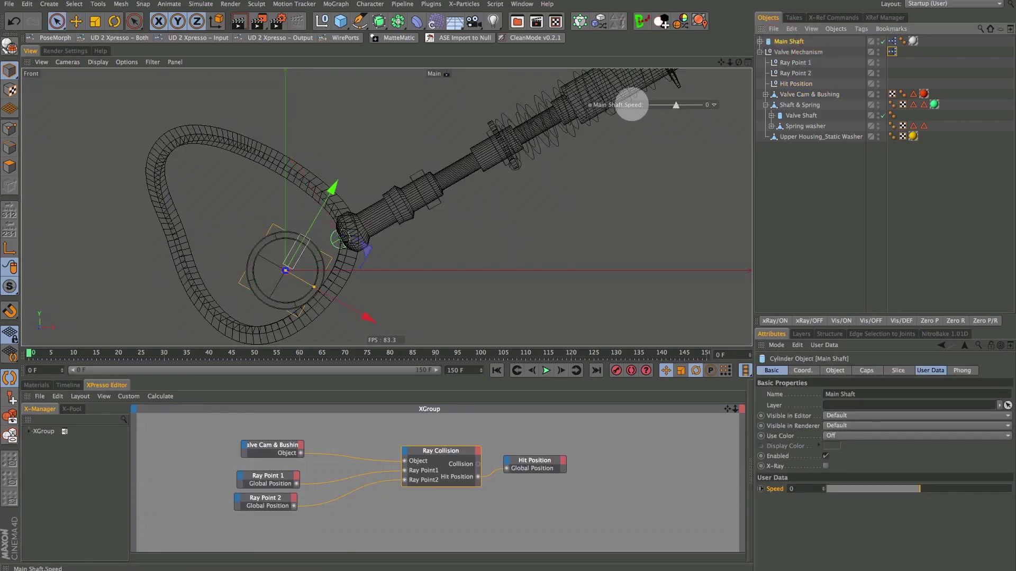
right_click(631, 105)
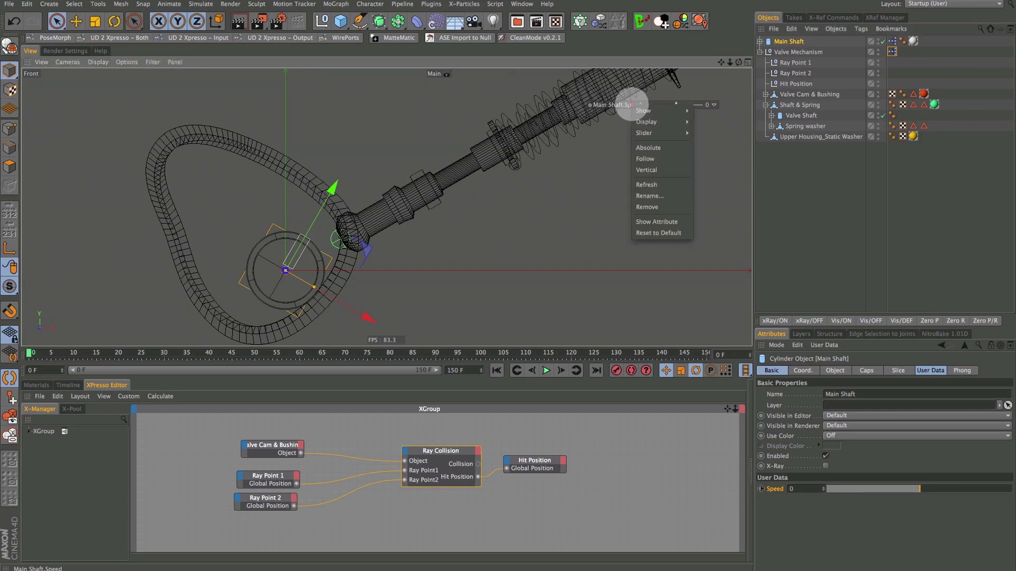
mouse_move(642, 110)
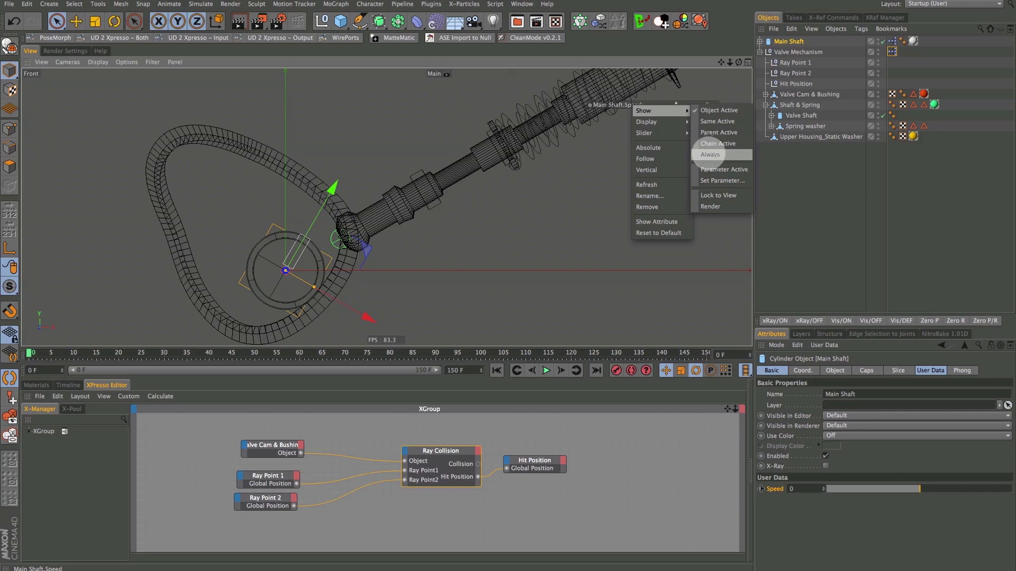
left_click(709, 154)
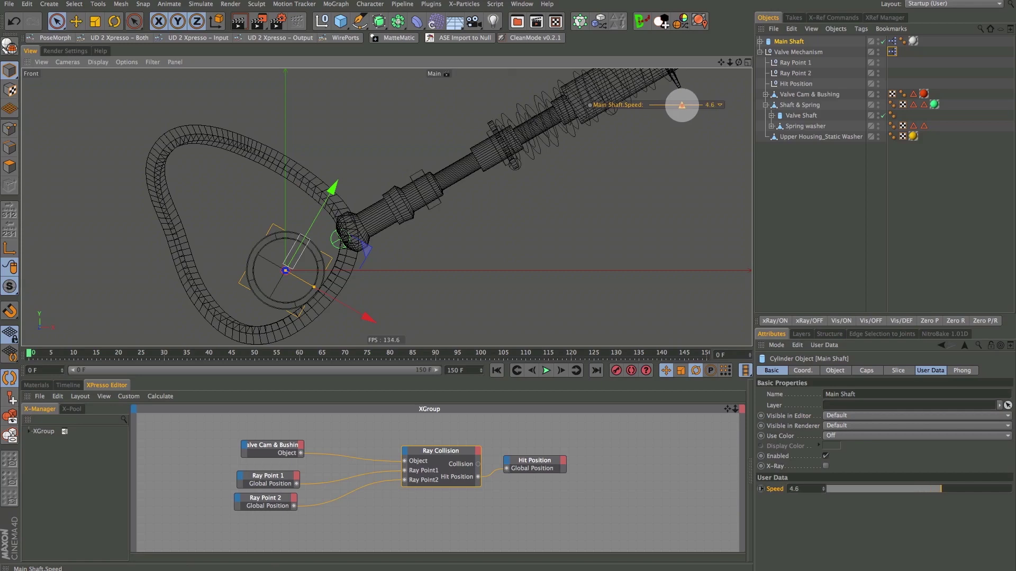
Set the Main Shaft's Speed to 5.5 and play the animation to check its rotation, returning to the first frame.
left_click(546, 370)
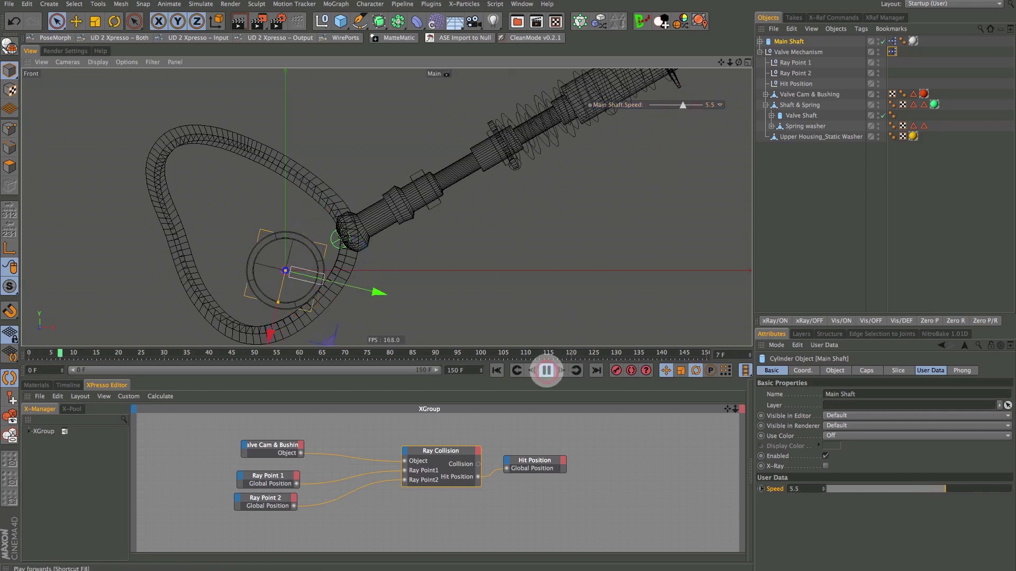
left_click(496, 370)
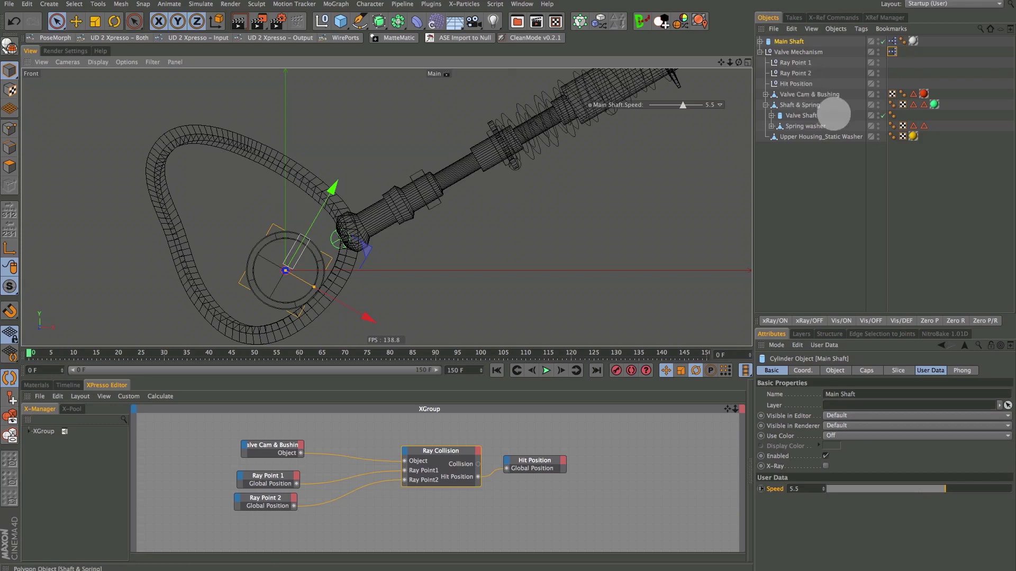
Add a Constraint tag to Valve Cam & Bushing and enable its PSR constraint.
left_click(816, 95)
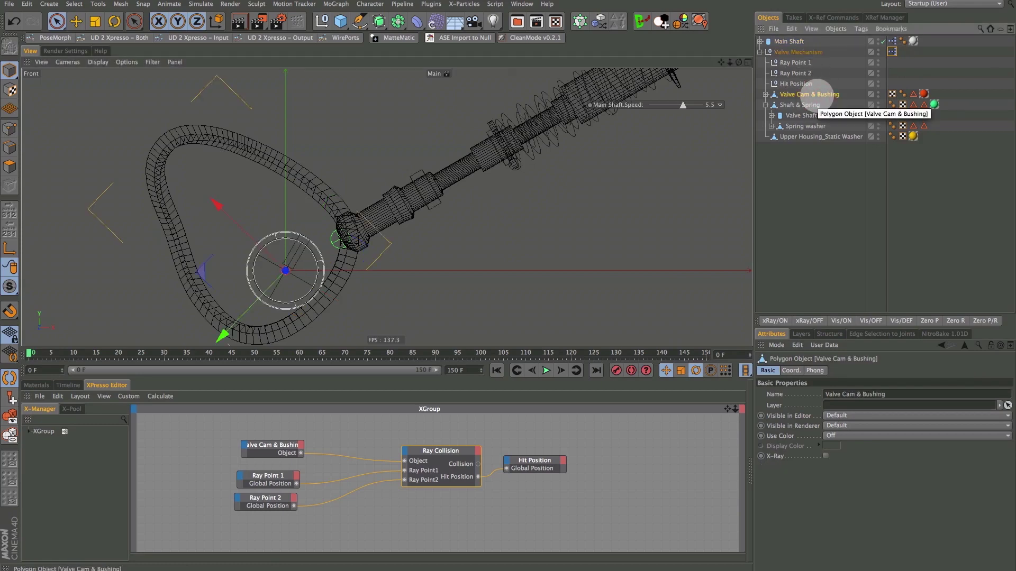
right_click(816, 95)
mouse_move(845, 113)
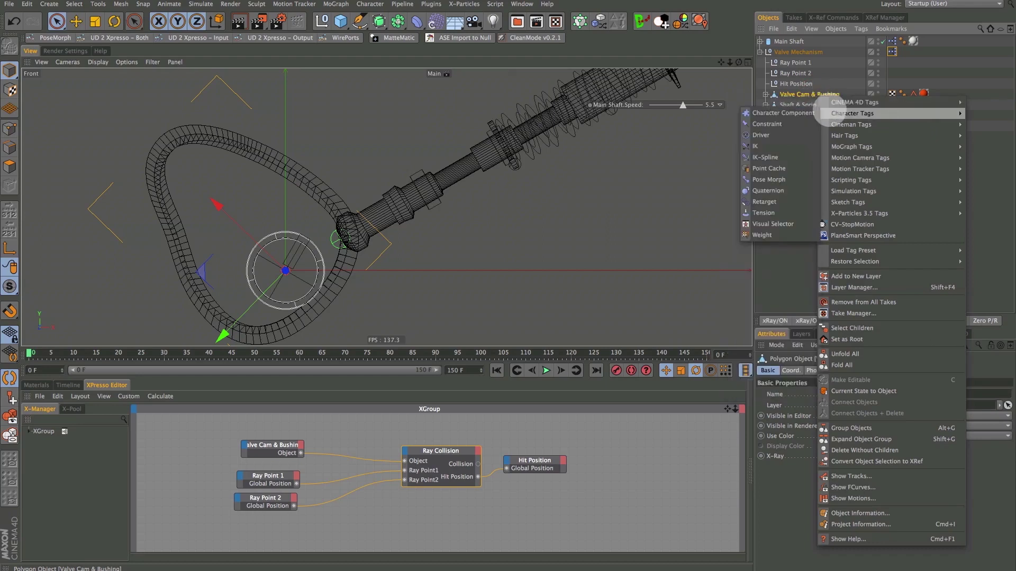
left_click(791, 125)
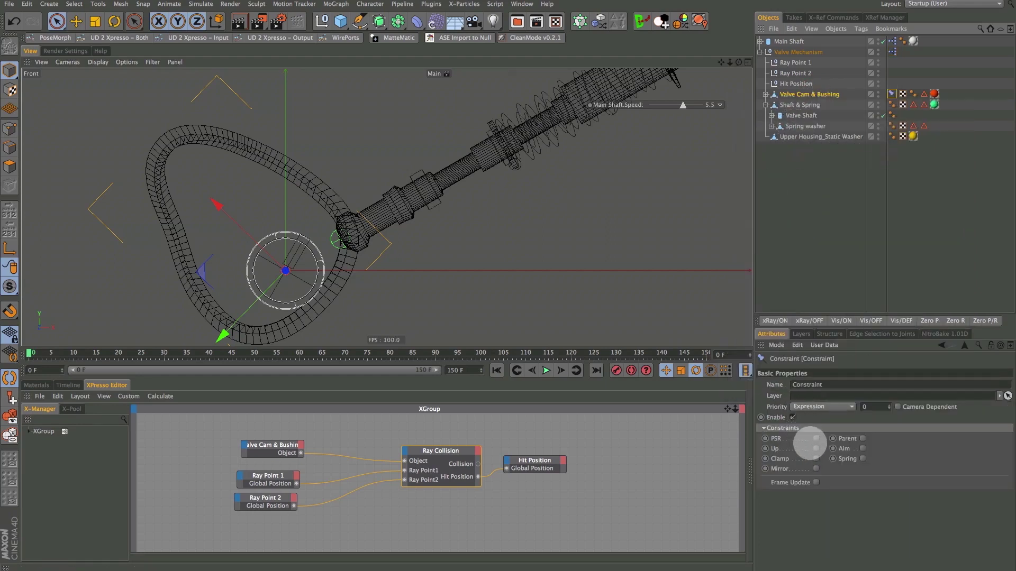
left_click(816, 439)
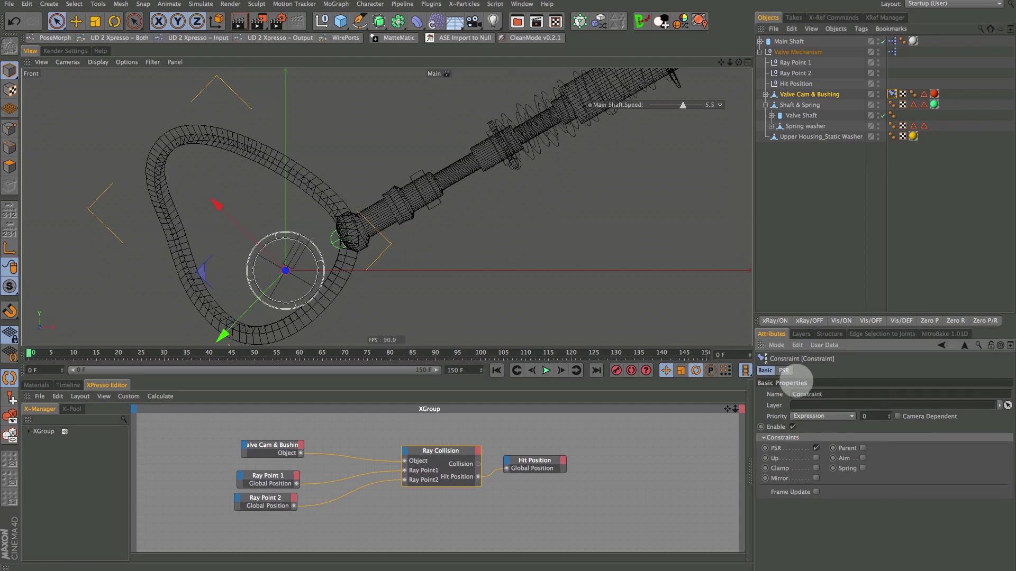
Limit the PSR constraint to rotation and assign Main Shaft as its target.
left_click(783, 370)
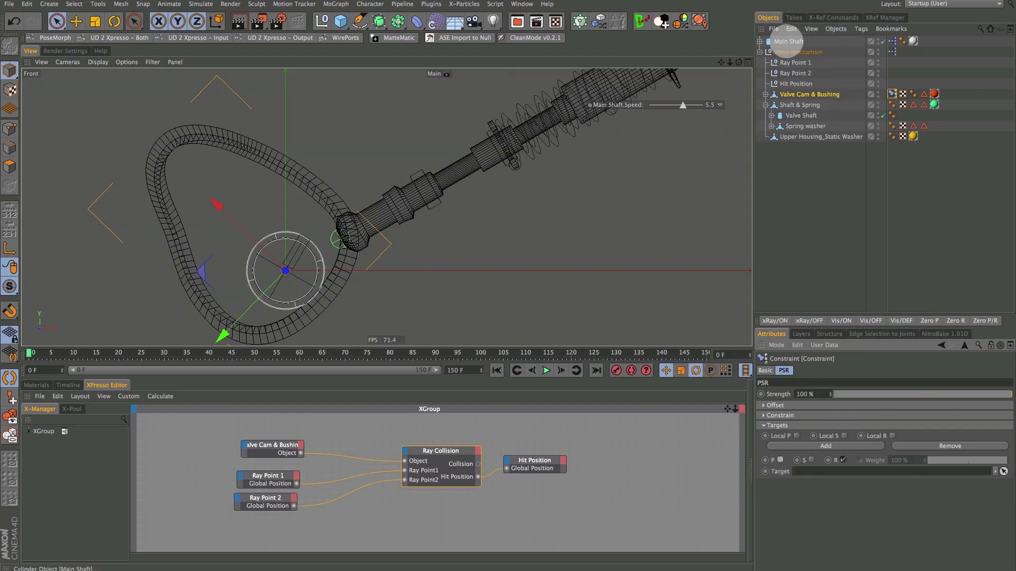
left_click(788, 41)
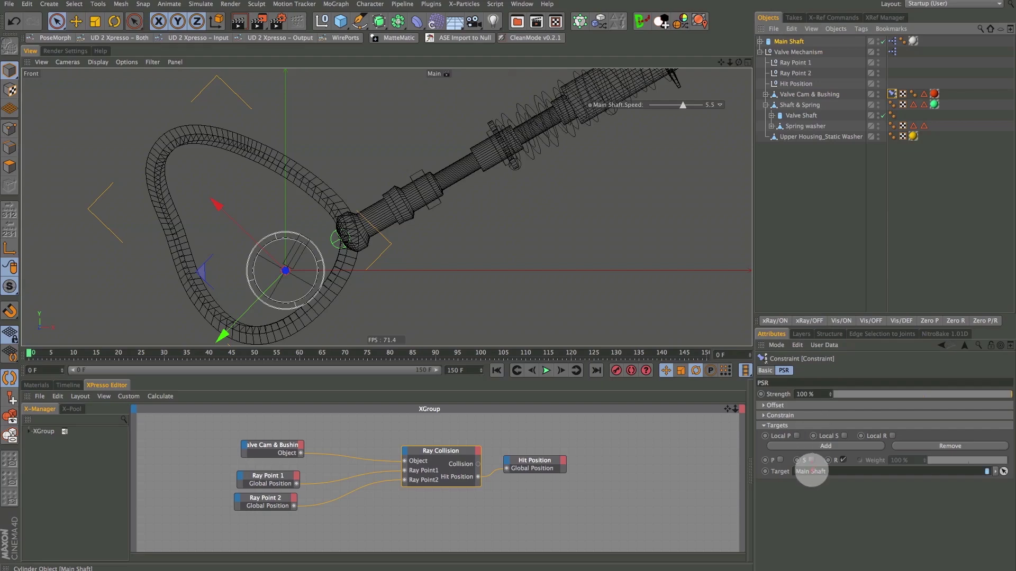
left_click_drag(811, 471, 812, 471)
Scrub the opening frames to examine how the Hit Position null follows the rotating cam.
left_click_drag(520, 215, 459, 205, "alt")
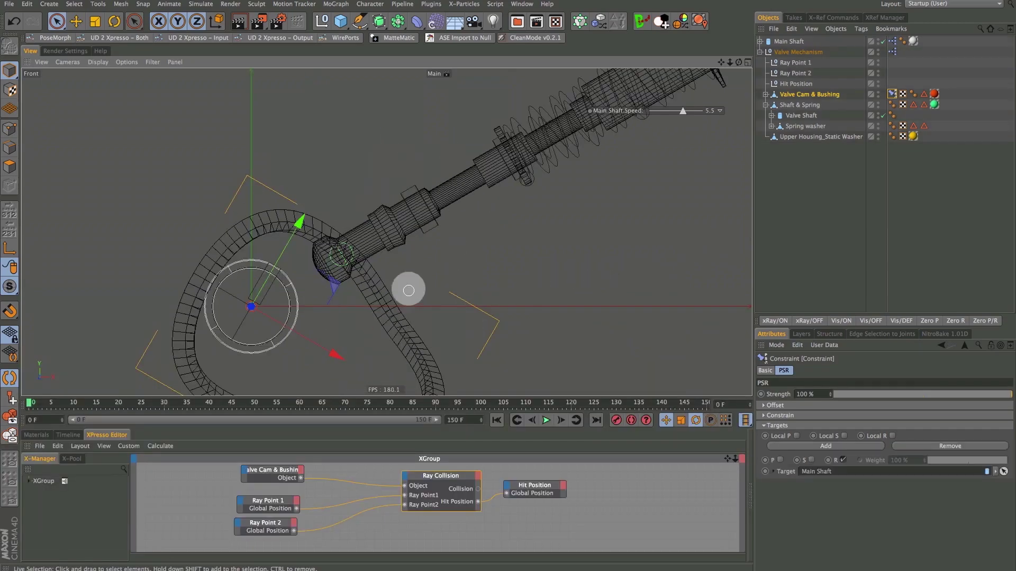
right_click_drag(420, 295, 381, 264, "alt")
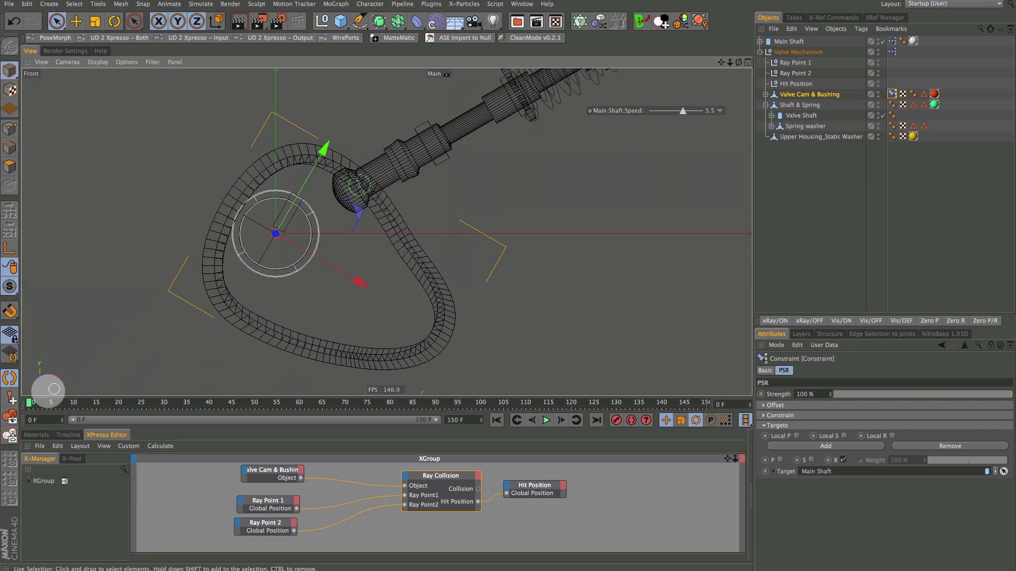
mouse_move(30, 403)
left_mouse_down()
mouse_move(155, 420)
mouse_move(109, 408)
mouse_move(33, 414)
left_mouse_up()
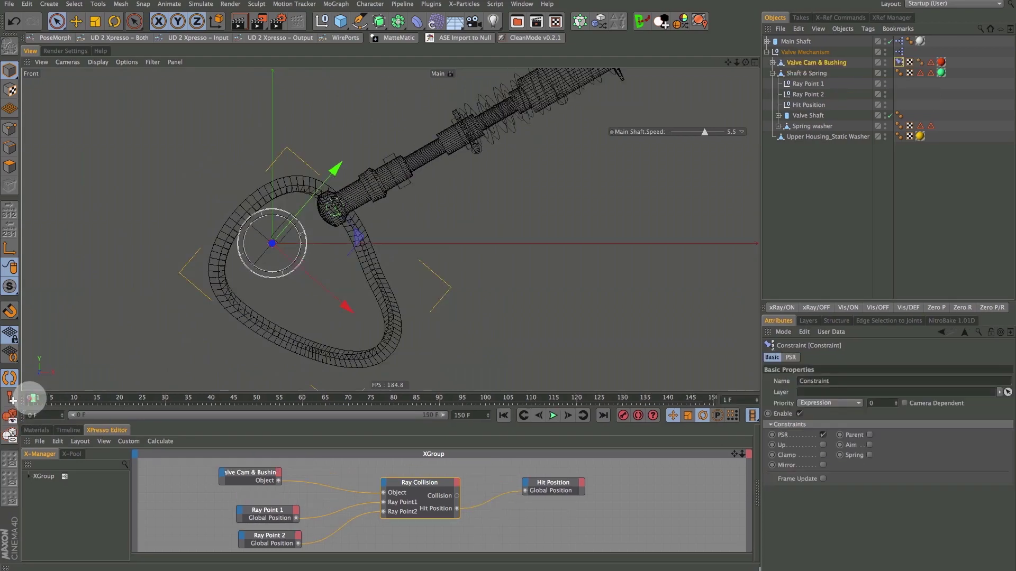
left_click_drag(33, 398, 29, 399)
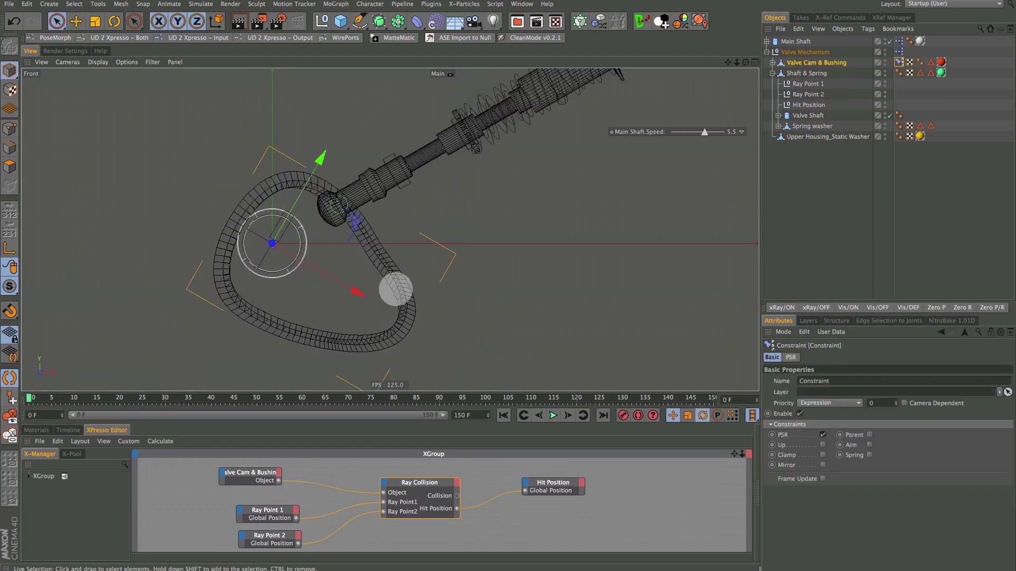
Set the Valve Mechanism's XPresso tag priority to Expression 100 and scrub the timeline to check the cam and hit point.
left_click(802, 51)
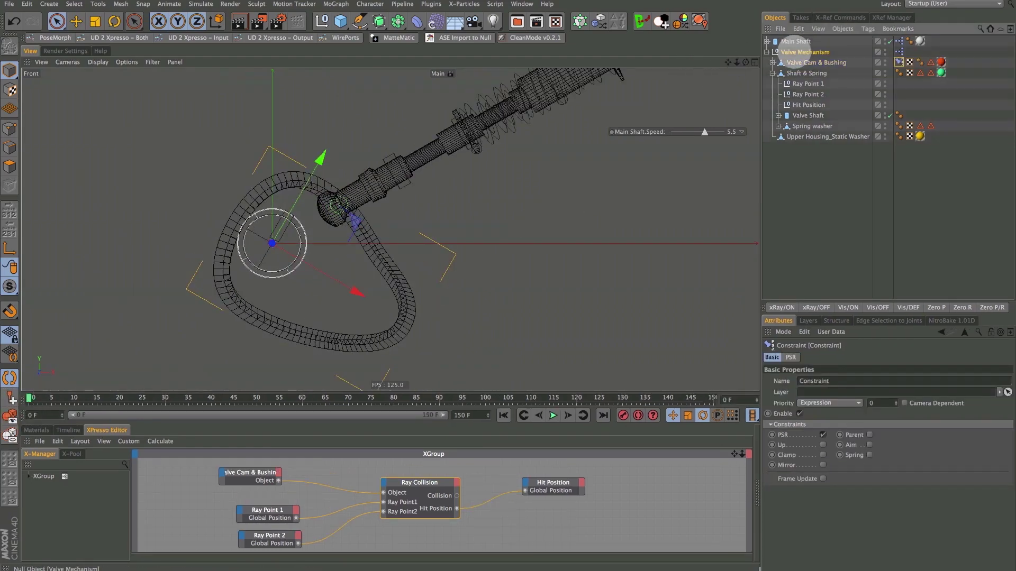
left_click(899, 52)
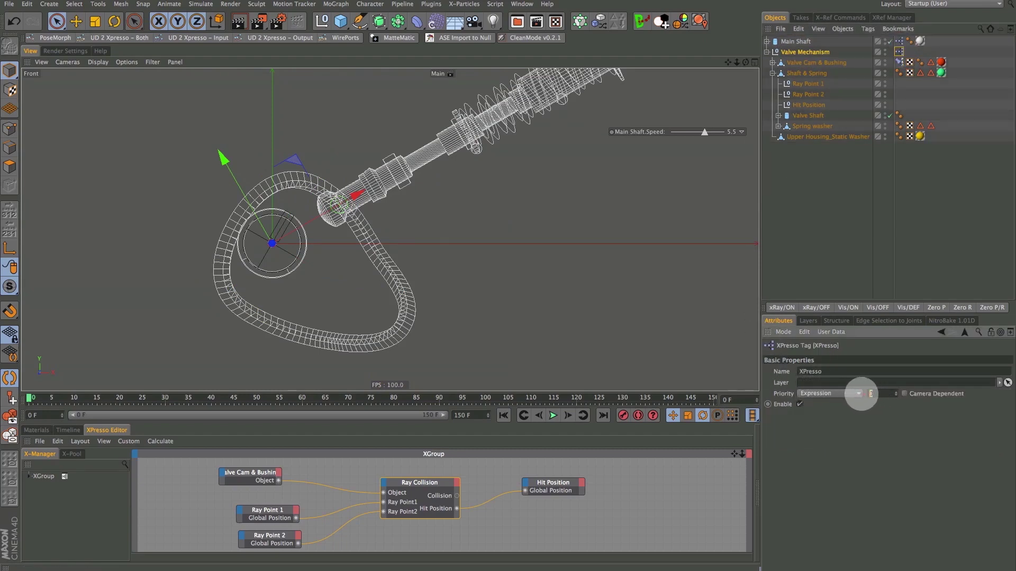
type("100")
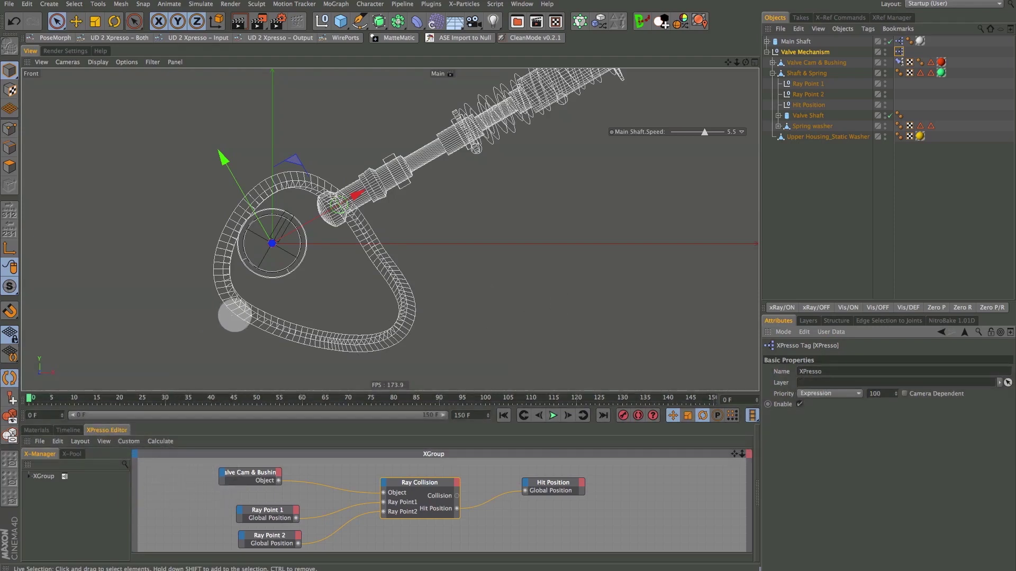
left_click(782, 190)
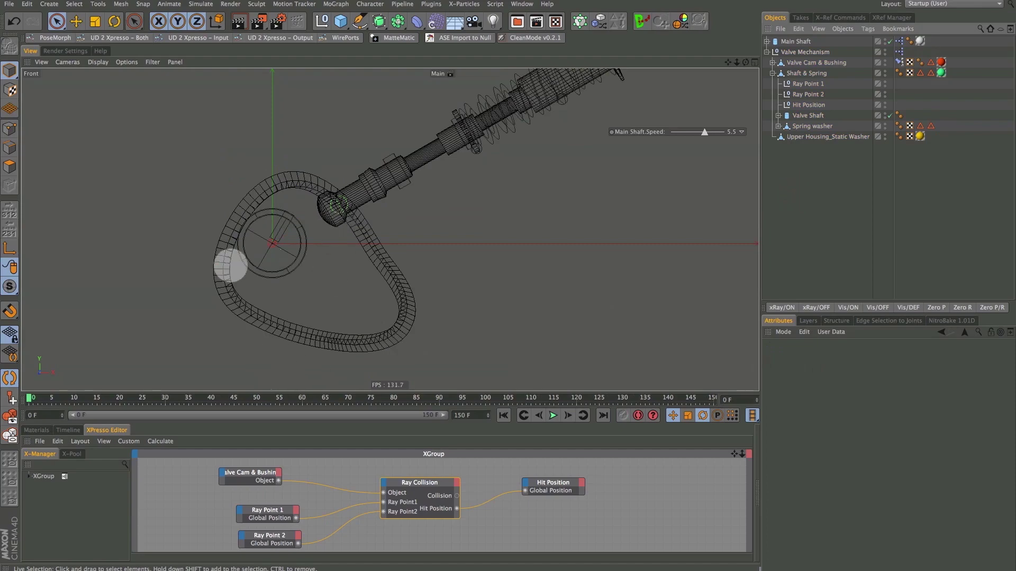
mouse_move(30, 397)
left_mouse_down()
mouse_move(170, 428)
mouse_move(179, 397)
mouse_move(356, 411)
mouse_move(13, 407)
left_mouse_up()
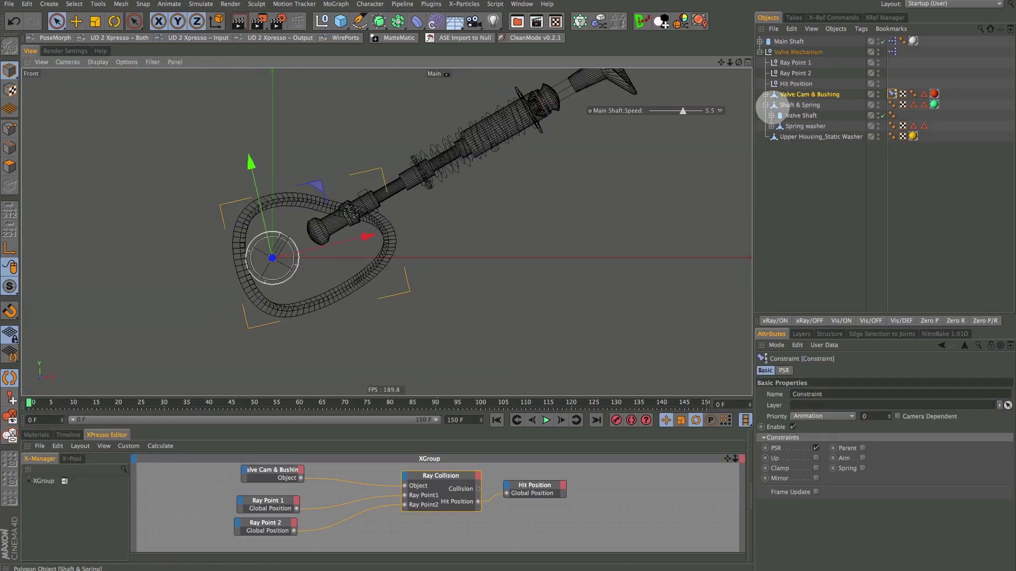
Move the Hit Position null directly below Valve Cam & Bushing and make Shaft & Spring its child.
left_click(765, 104)
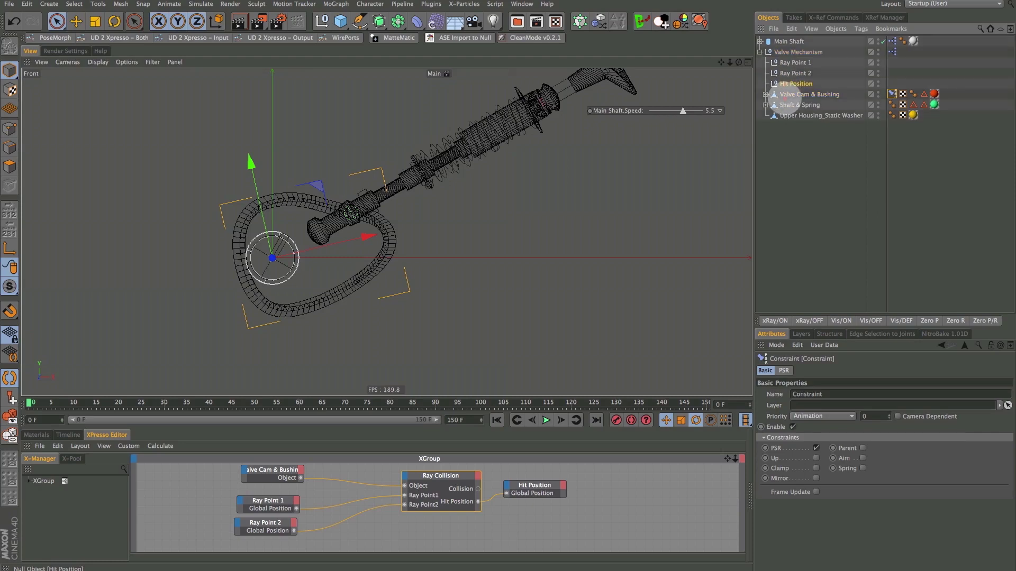
left_click_drag(775, 99, 782, 101)
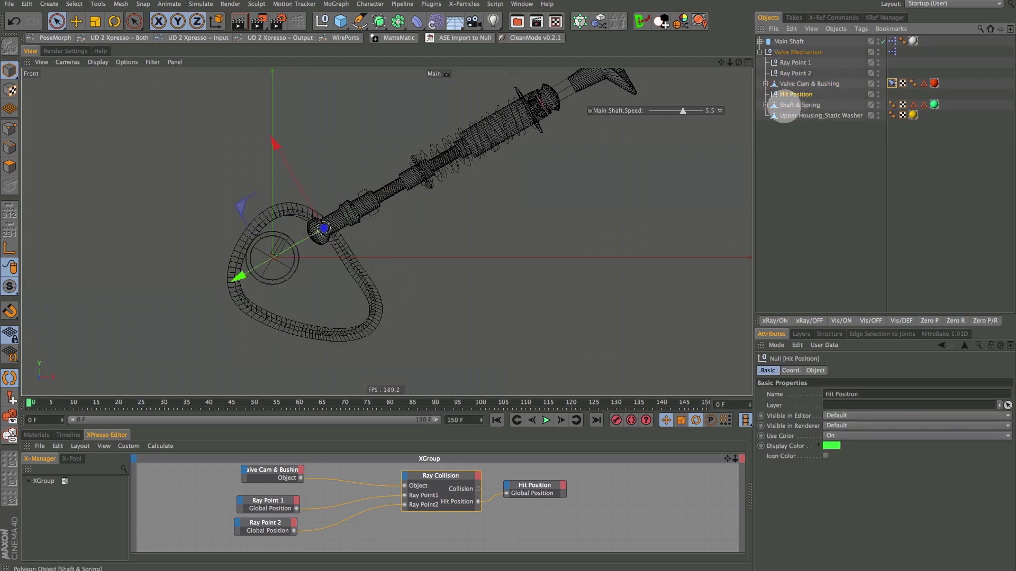
left_click(785, 106)
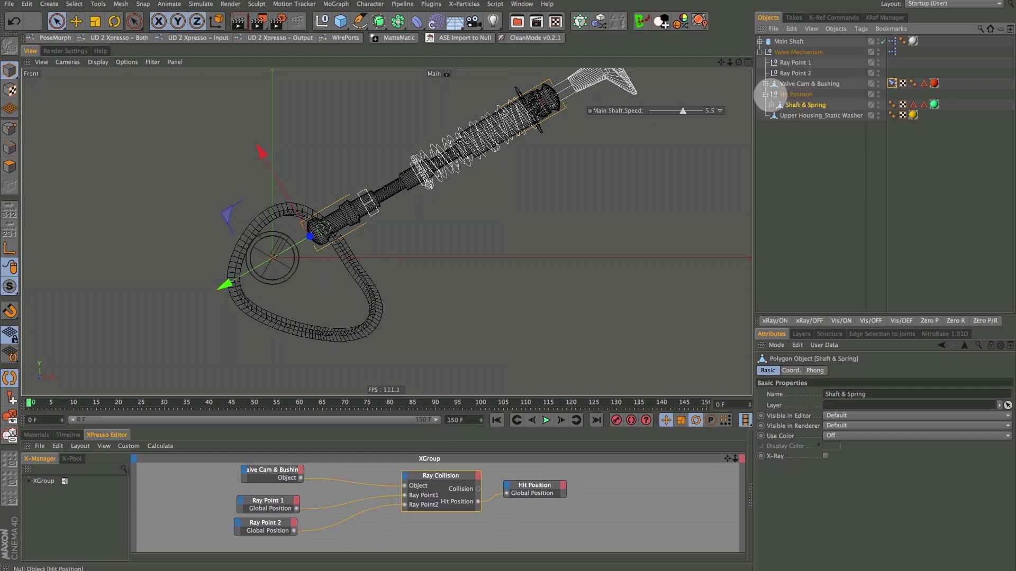
Play the animation to check how the shaft follows the cam surface.
key("alt")
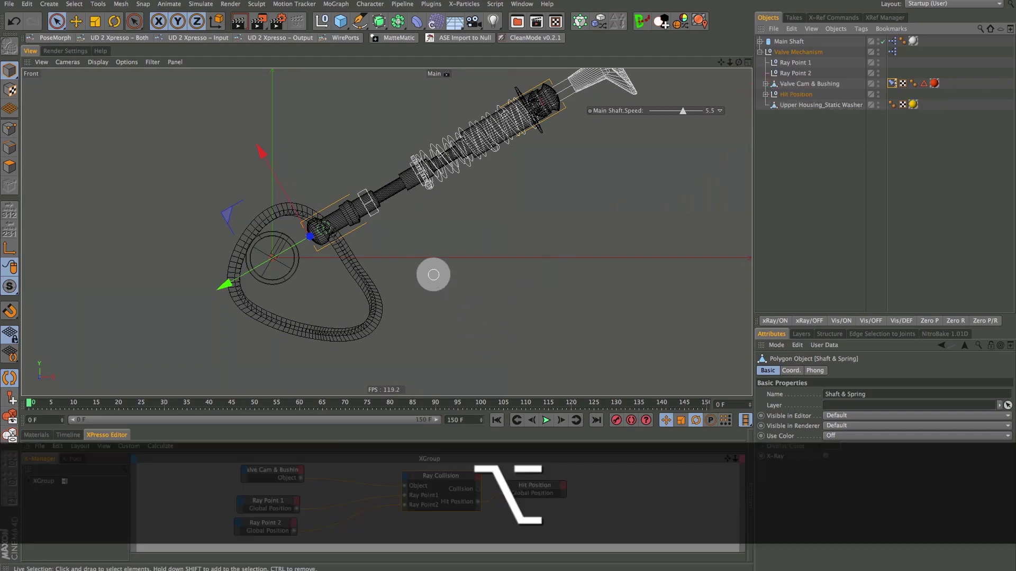
left_click(546, 420)
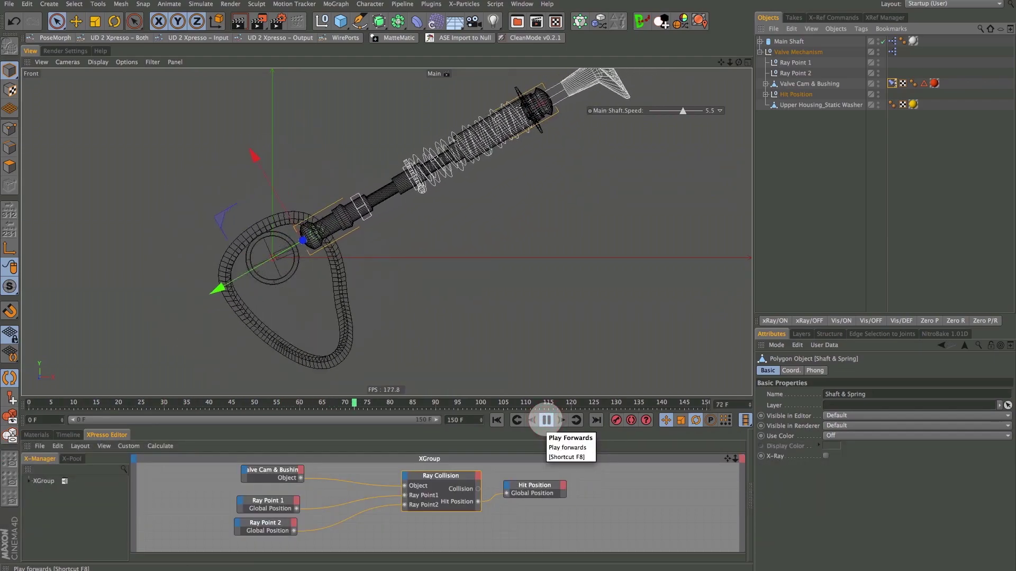
left_click(546, 421)
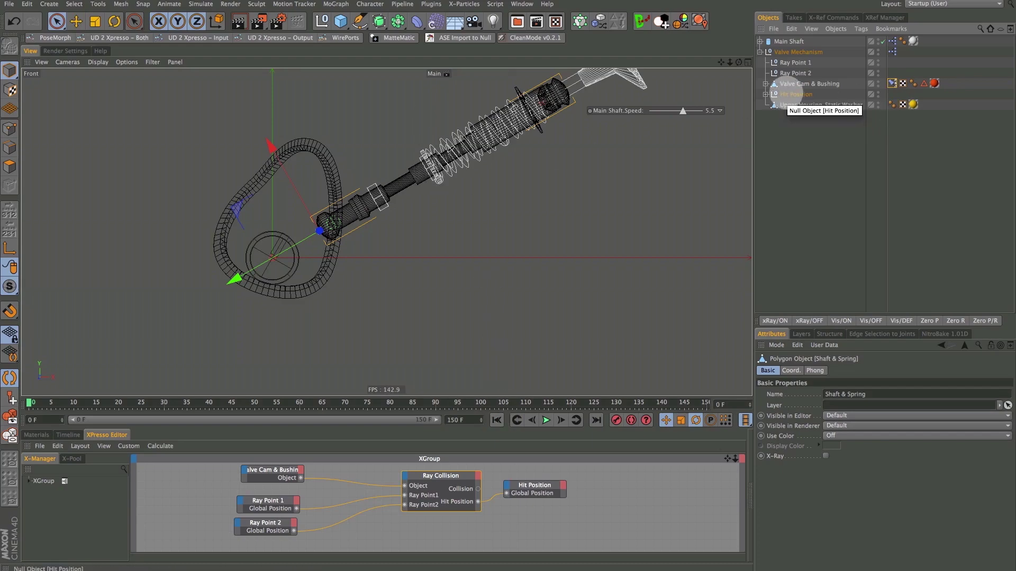
Move Shaft & Spring about 68 cm along its own Y axis, away from the cam's centre, so its tip meets the cam surface.
right_click_drag(363, 239, 370, 188, "alt")
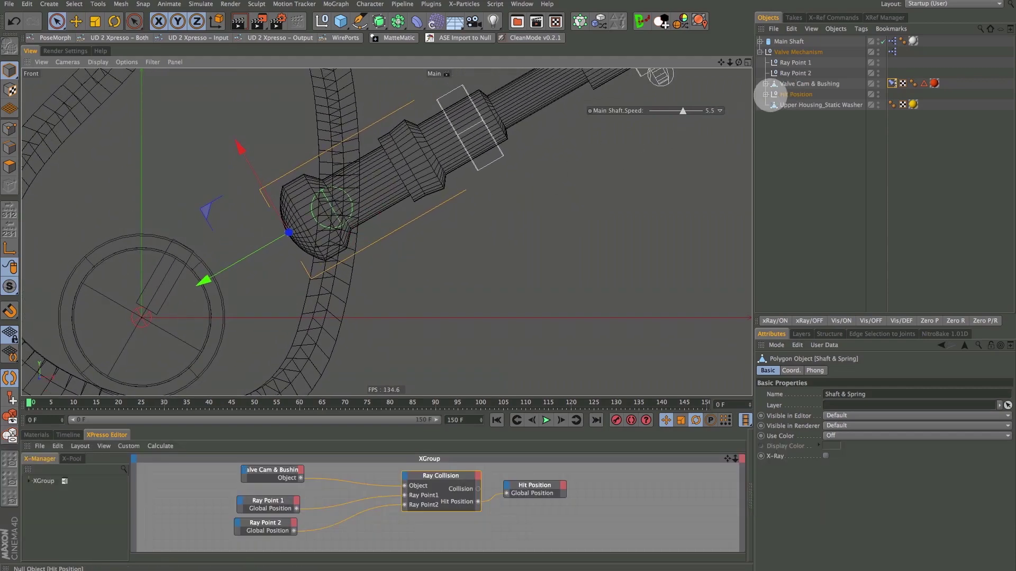
left_click(765, 94)
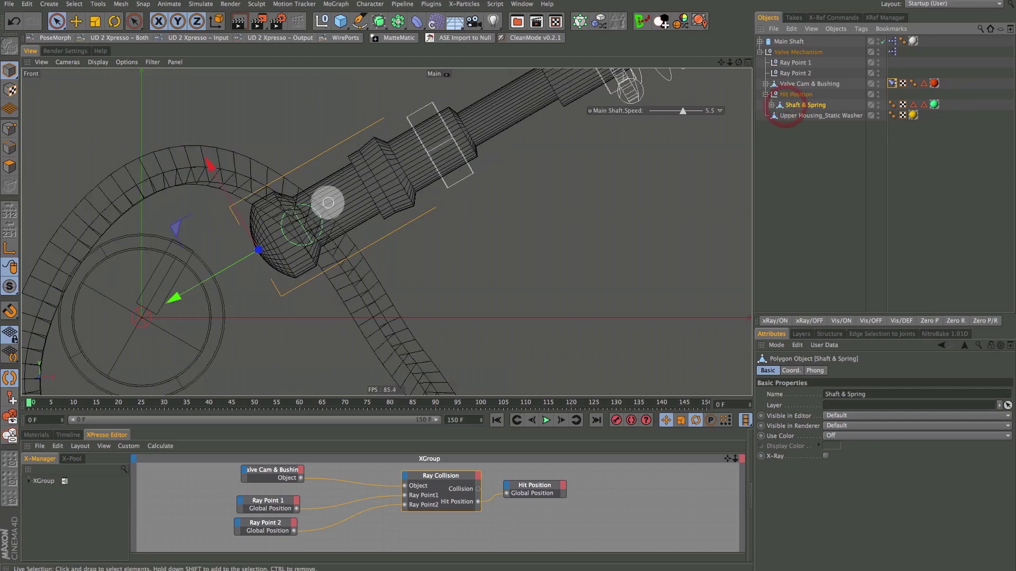
left_click_drag(170, 298, 226, 286)
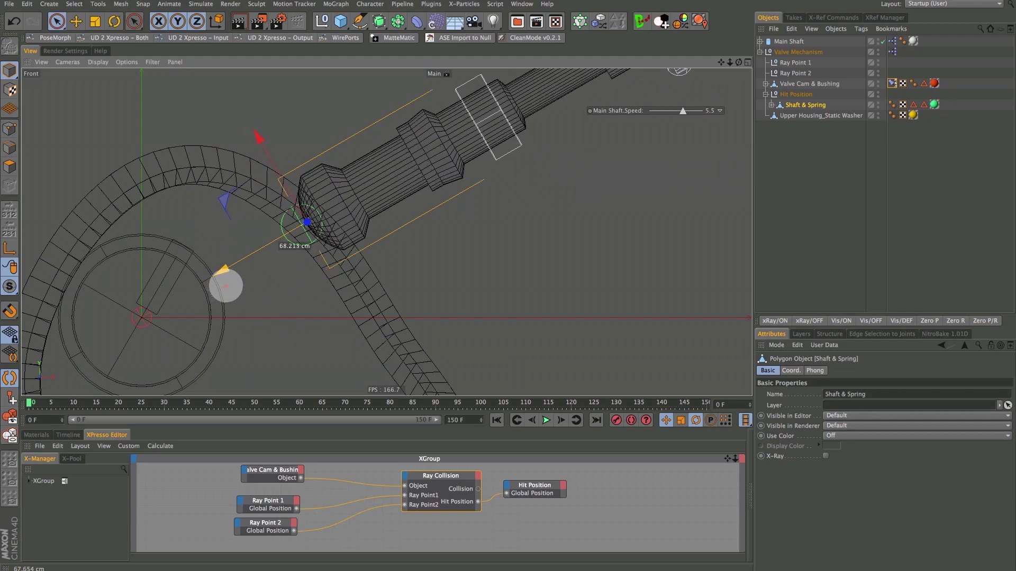
Play the animation again to check the shaft's contact with the cam, finishing in the perspective view.
scroll(272, 294, "down", 4, "alt")
middle_click_drag(272, 295, 311, 236, "alt")
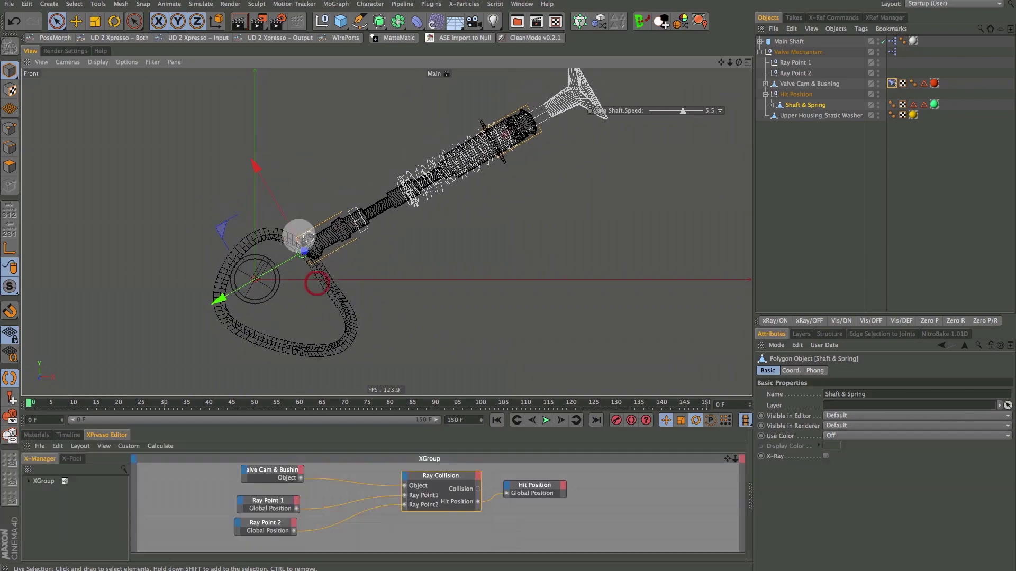
left_click(546, 421)
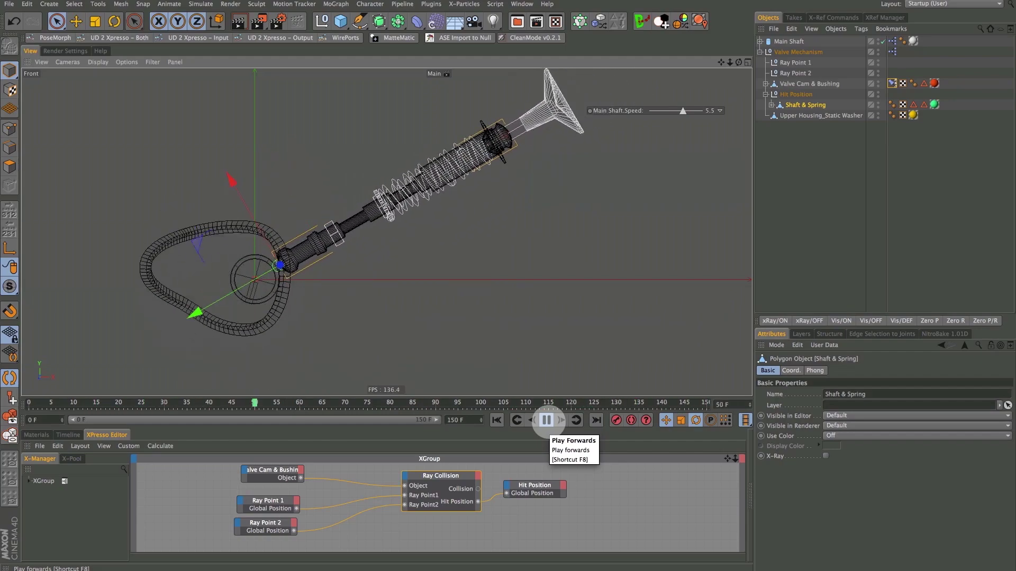
left_click(546, 421)
key("F1")
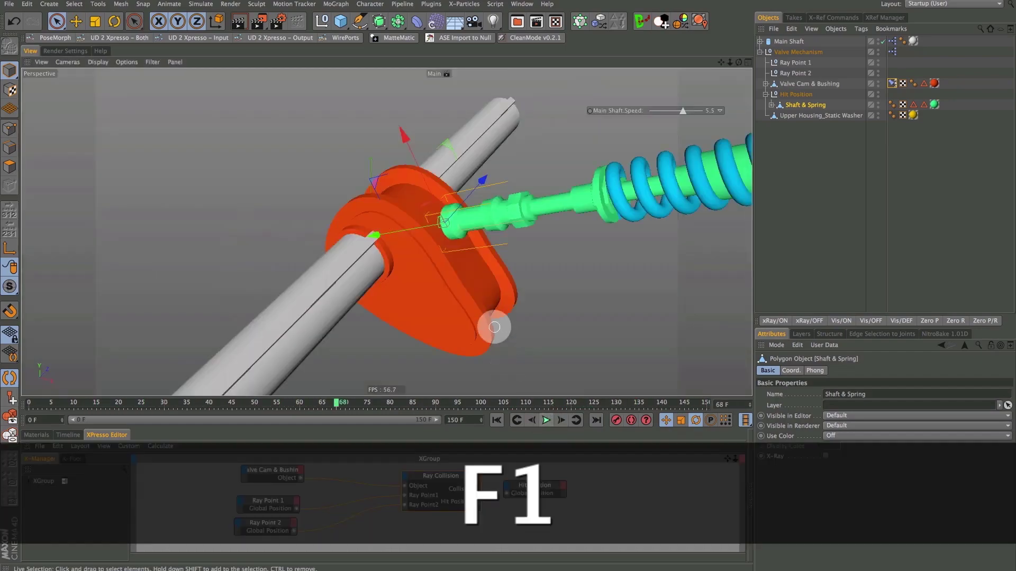
Play the animation in the perspective view to check how Shaft & Spring rides on the rotating cam.
mouse_move(409, 292)
left_mouse_down("alt")
mouse_move(396, 275)
mouse_move(405, 273)
left_mouse_up("alt")
left_click(803, 164)
left_click(546, 421)
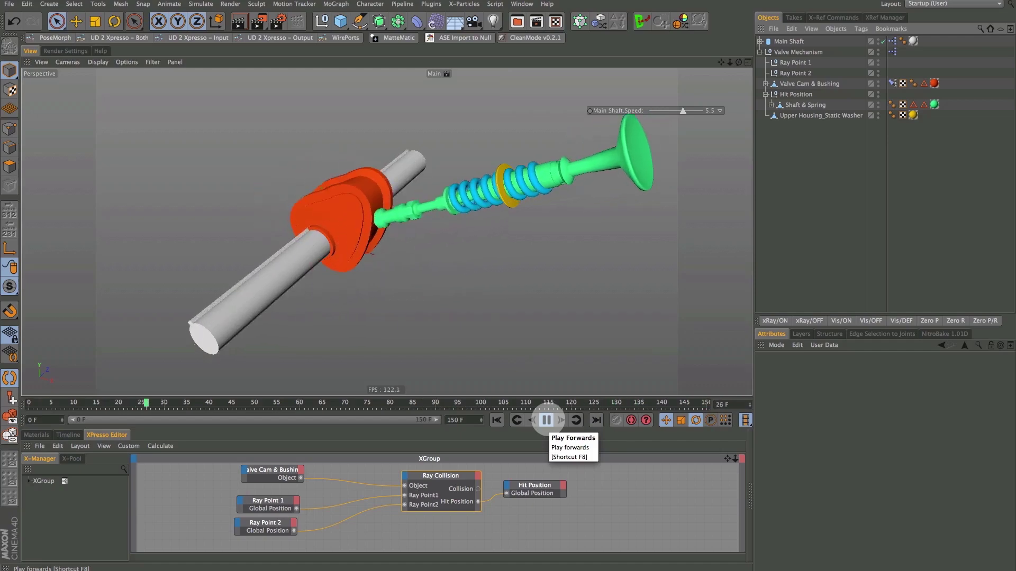
left_click(546, 420)
Switch to the front view, enlarge the XPresso Editor area, and expand Shaft & Spring down to the Helix Sweep's children.
key("F4")
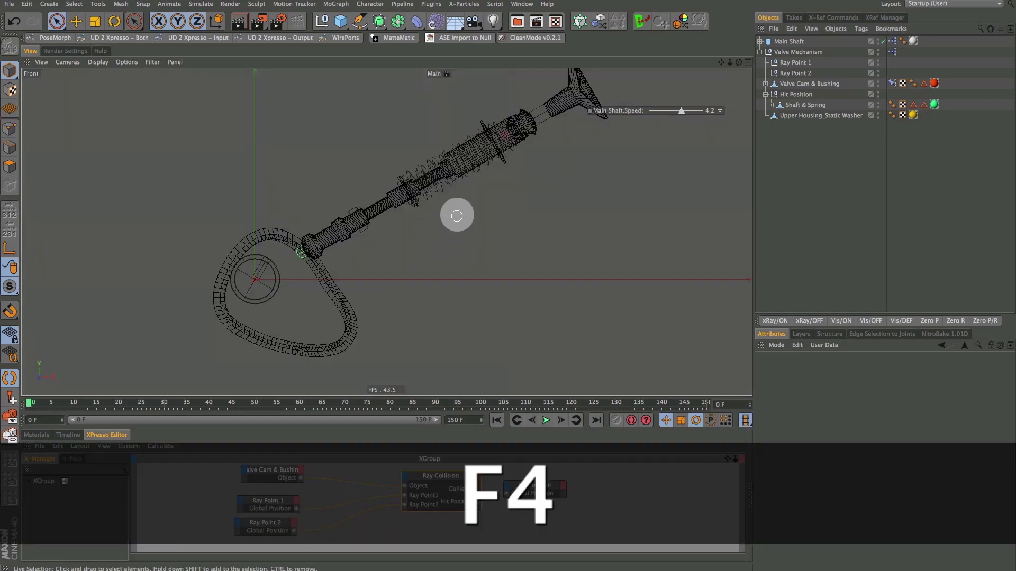
right_click_drag(465, 210, 424, 317, "alt")
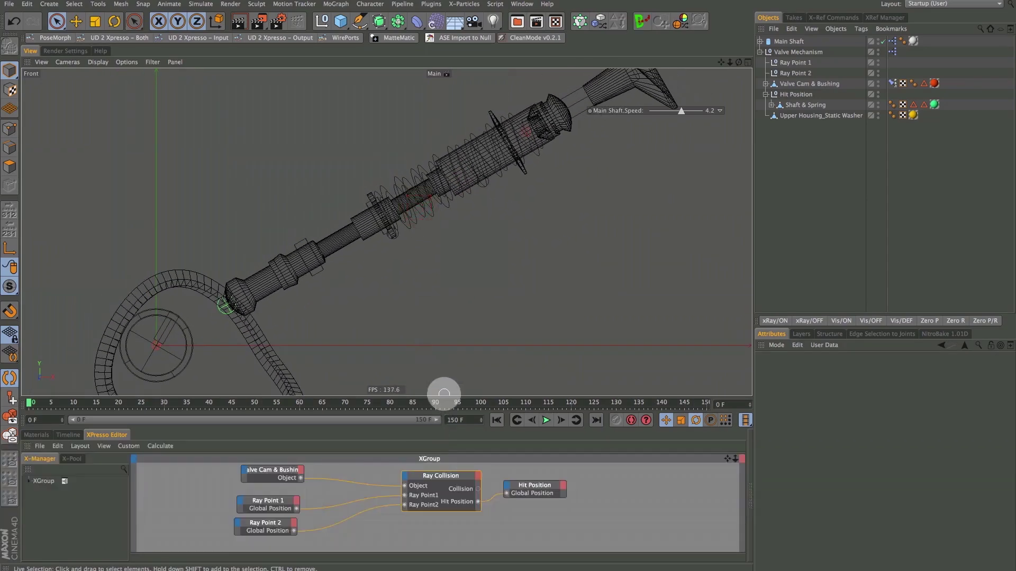
left_click_drag(444, 397, 442, 314)
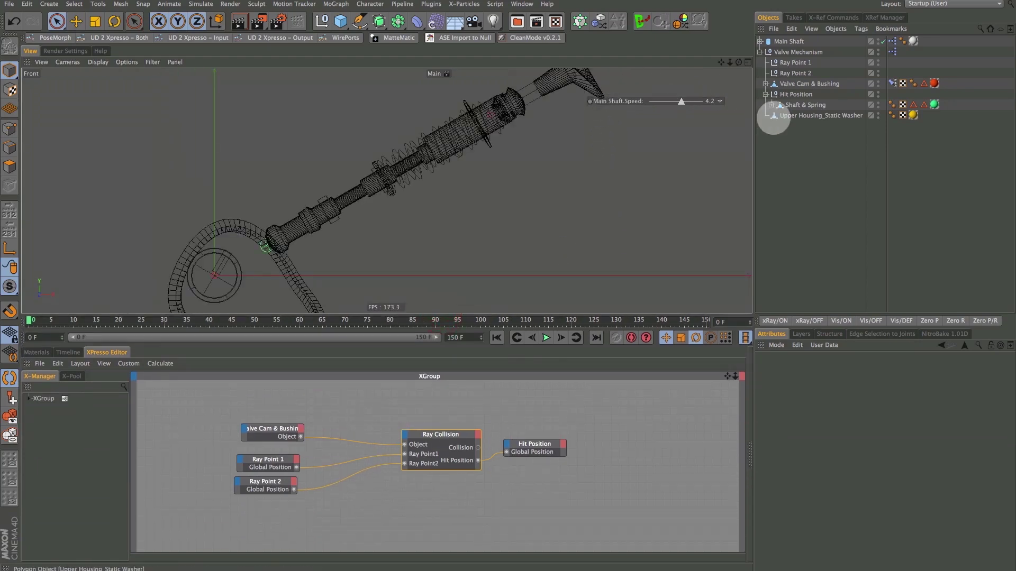
left_click(771, 104)
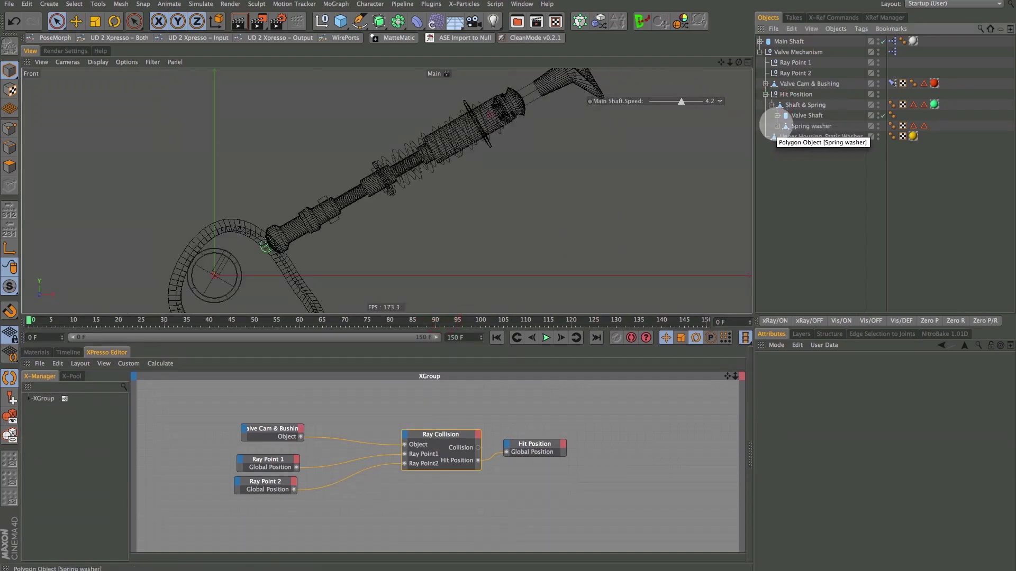
left_click(777, 126)
left_click(784, 147)
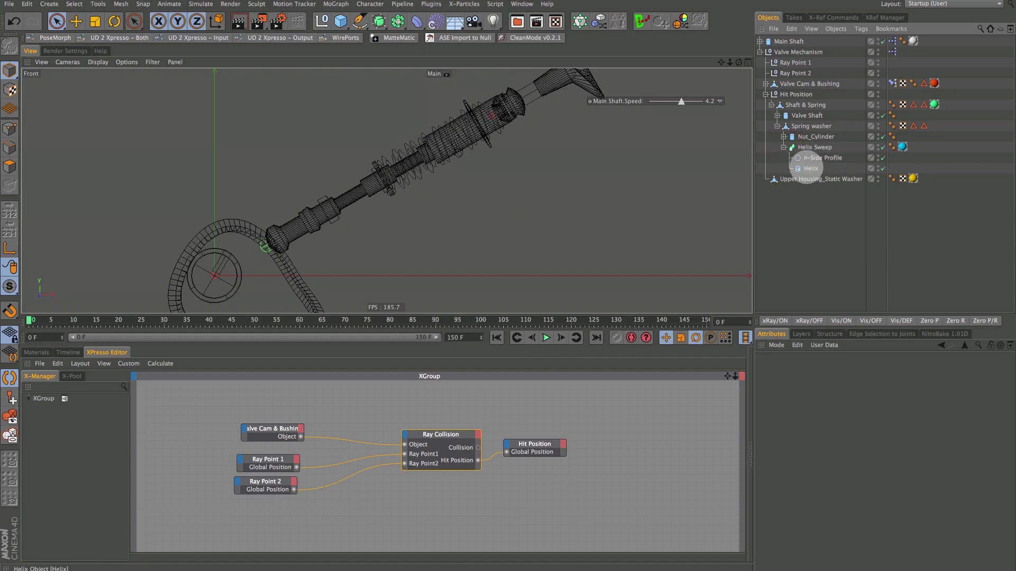
left_click_drag(552, 314, 550, 286)
Set the front view's display to Hidden Line with Wireframe so the spring's coils are fully drawn.
left_click_drag(518, 197, 526, 194, "alt")
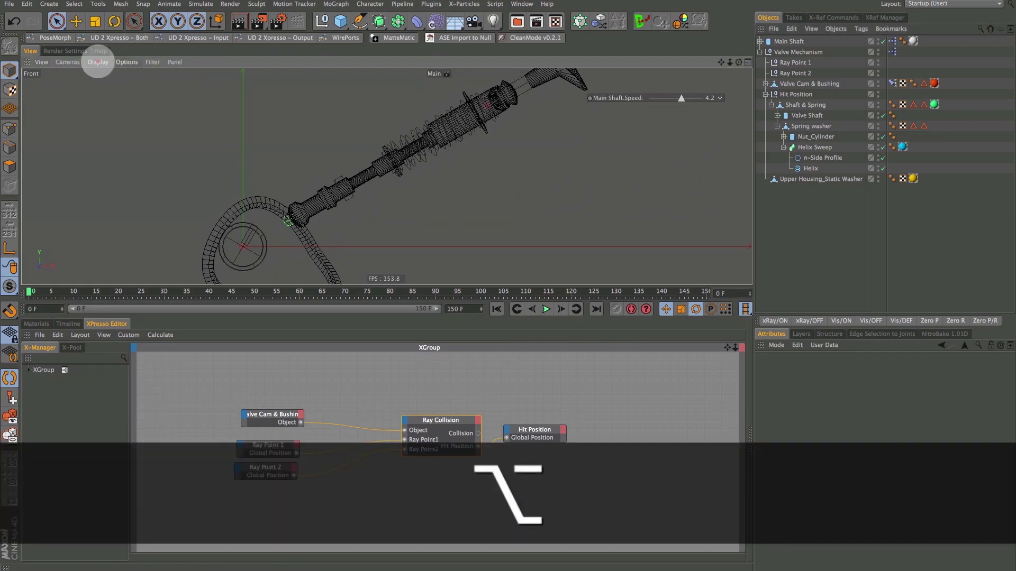
left_click(98, 62)
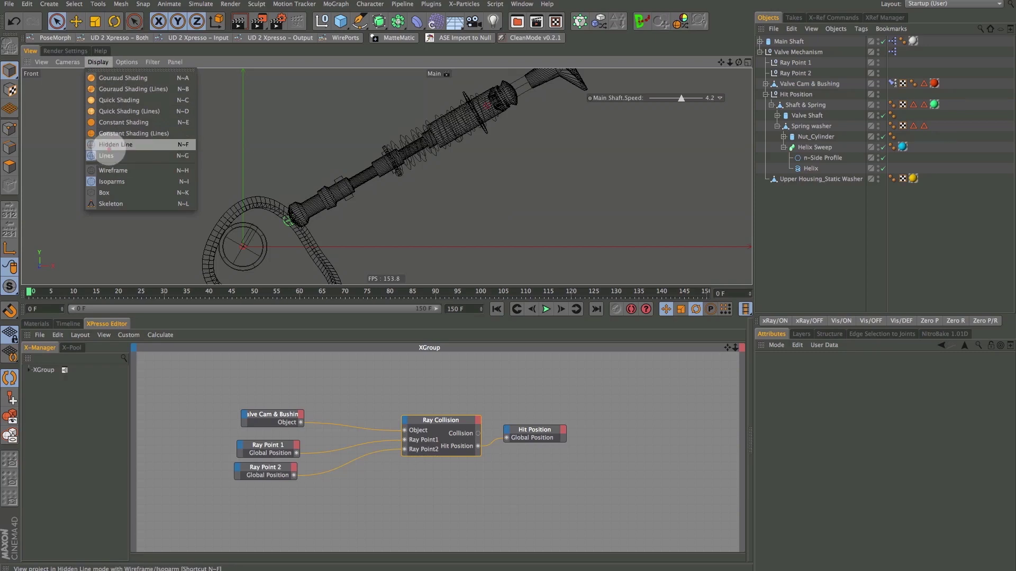
left_click(109, 144)
right_click_drag(424, 97, 452, 93, "alt")
left_click(91, 62)
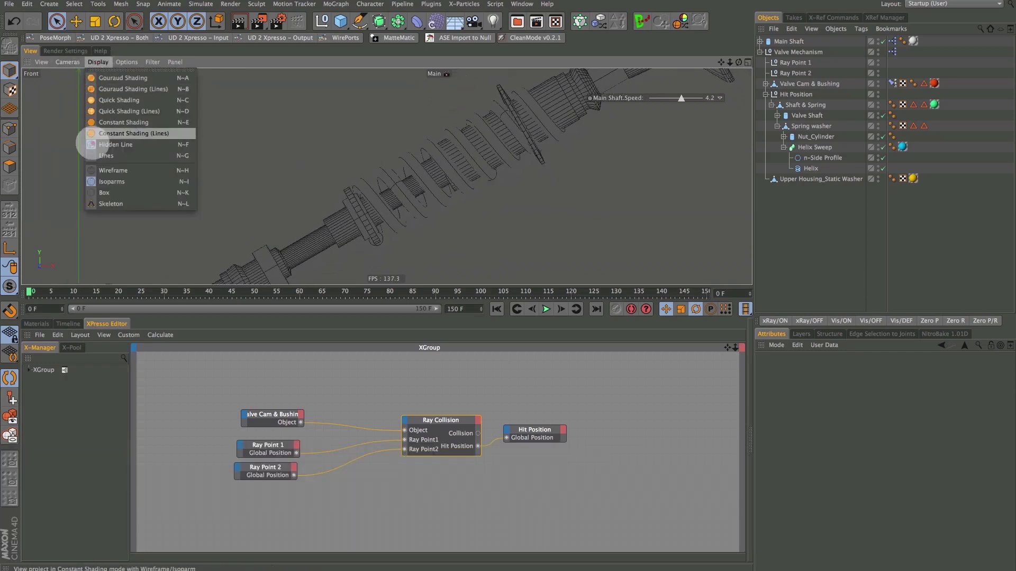
left_click(114, 169)
mouse_move(450, 174)
right_mouse_down("alt")
mouse_move(426, 166)
mouse_move(444, 166)
mouse_move(434, 175)
right_mouse_up("alt")
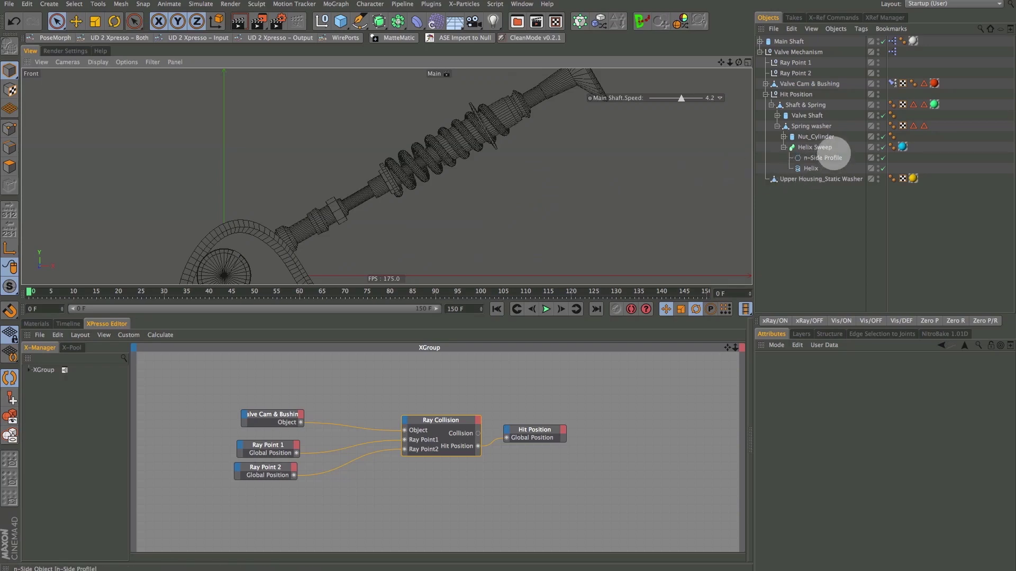
Play the animation with Upper Housing_Static Washer selected, return to the first frame, and examine the Helix's axis relative to the washer.
left_click(819, 179)
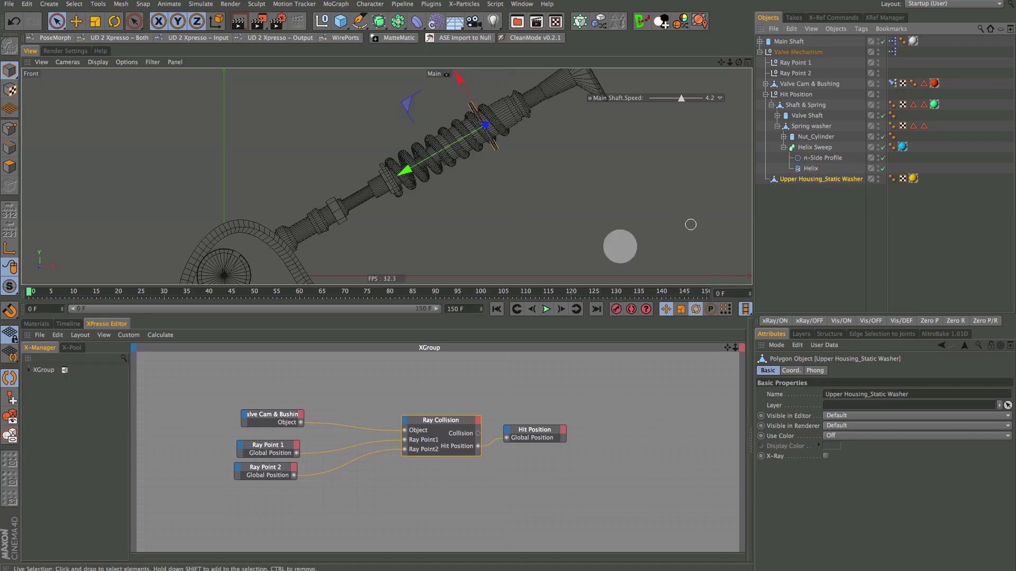
left_click(546, 309)
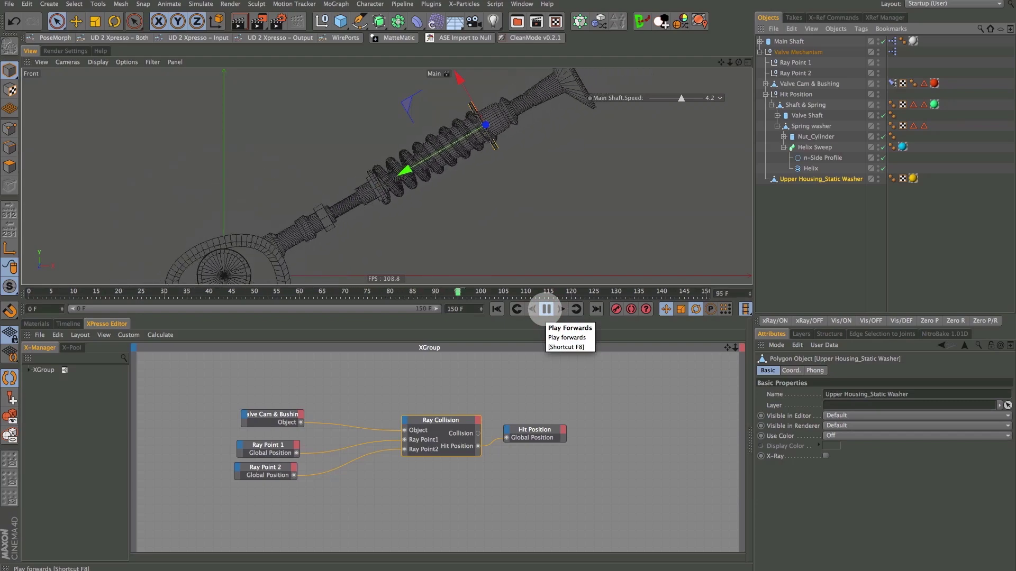
left_click(545, 309)
left_click(496, 309)
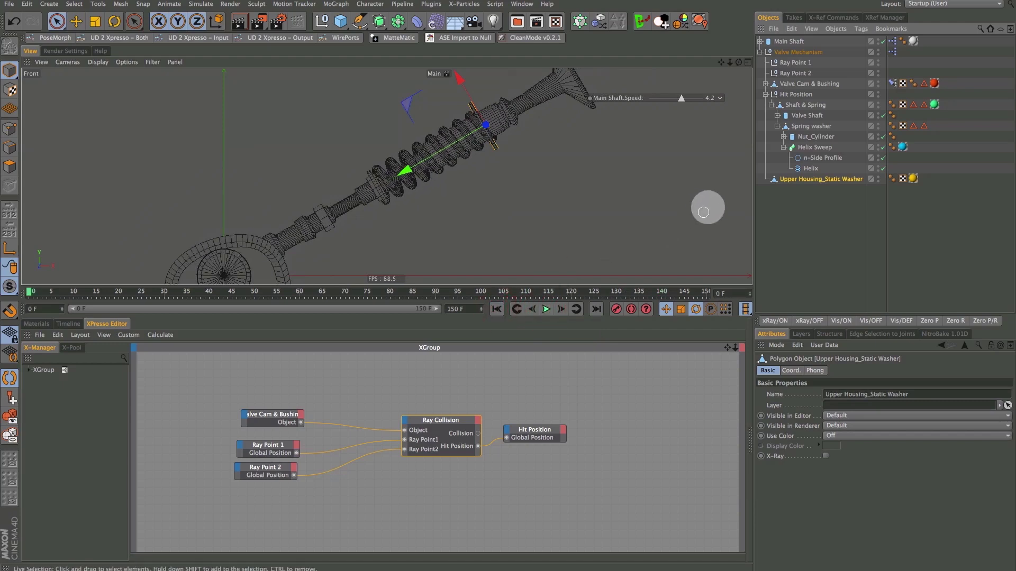
left_click(805, 168)
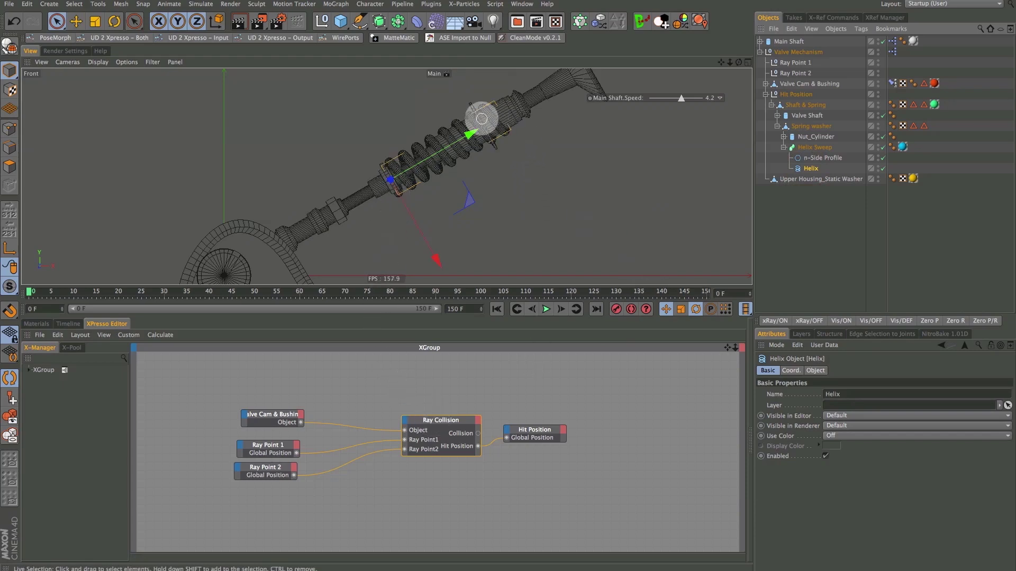
Add a Distance node to the XGroup and place it below the Ray Collision node.
left_click_drag(505, 433, 509, 410, "alt")
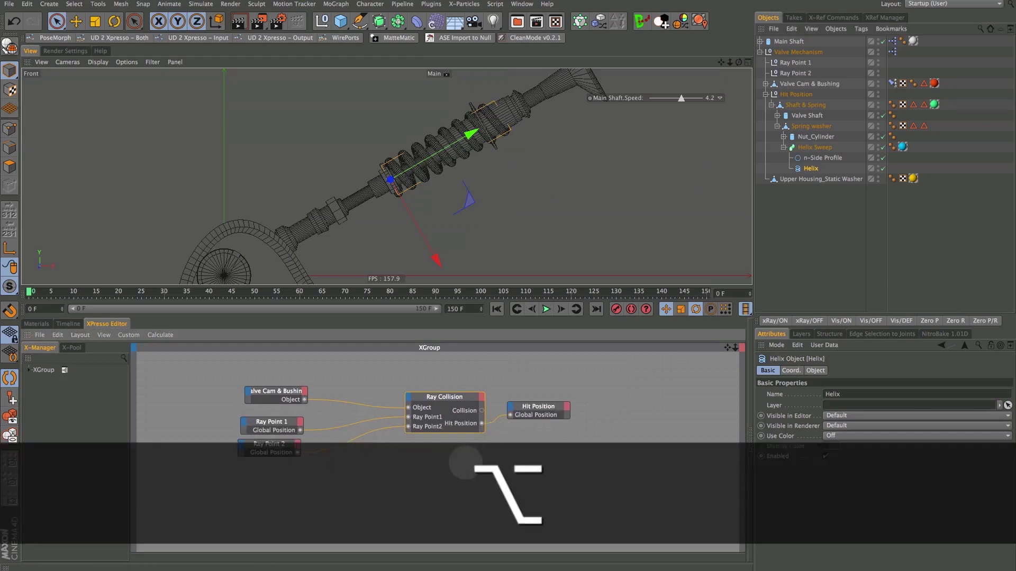
right_click(466, 462)
mouse_move(500, 447)
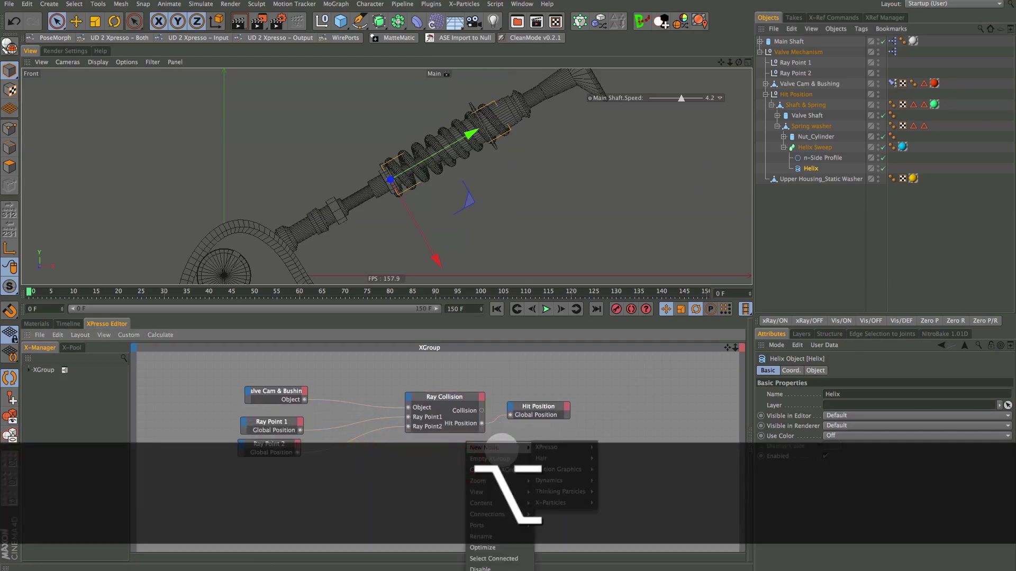
mouse_move(553, 447)
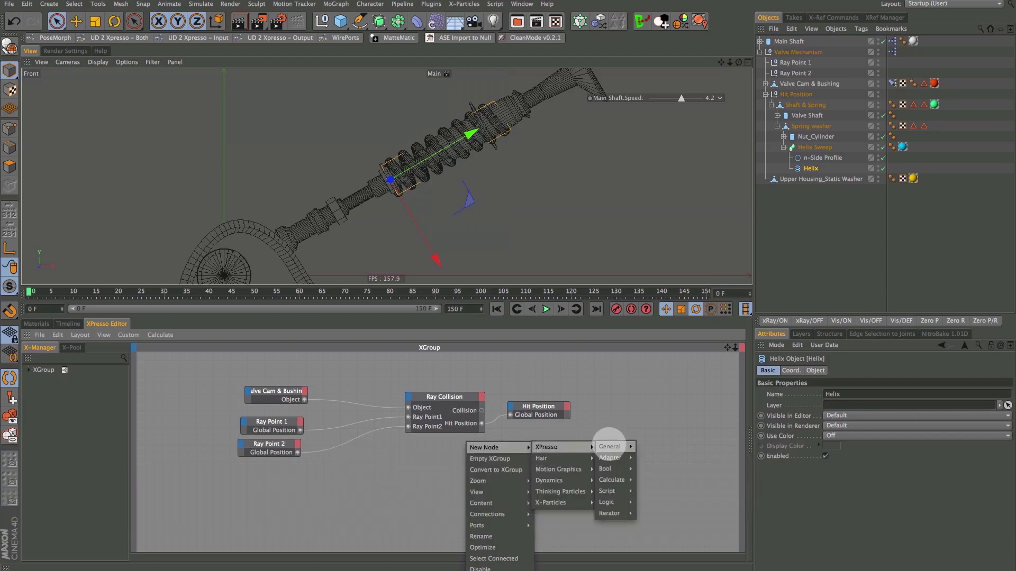
mouse_move(612, 478)
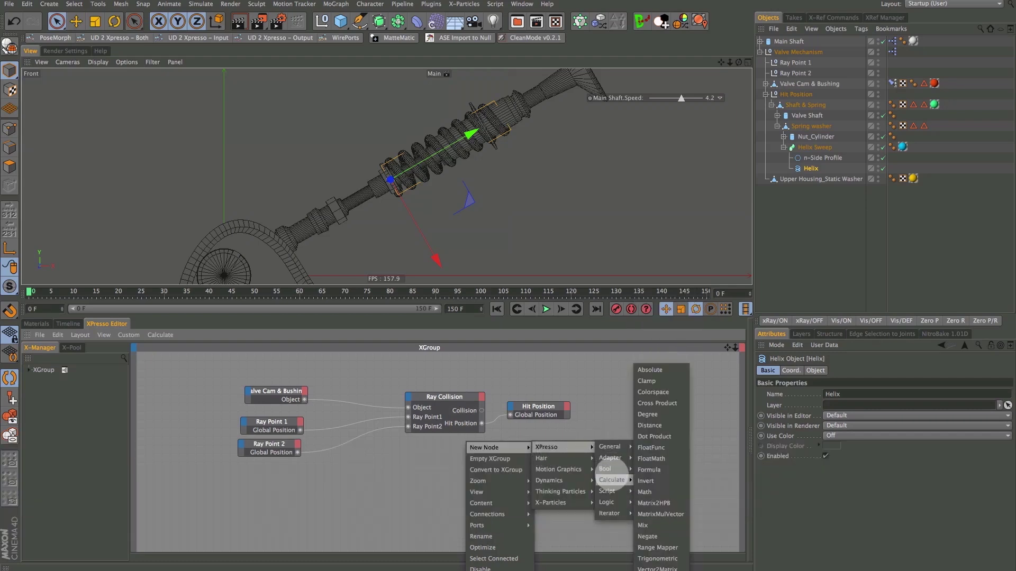
left_click(650, 426)
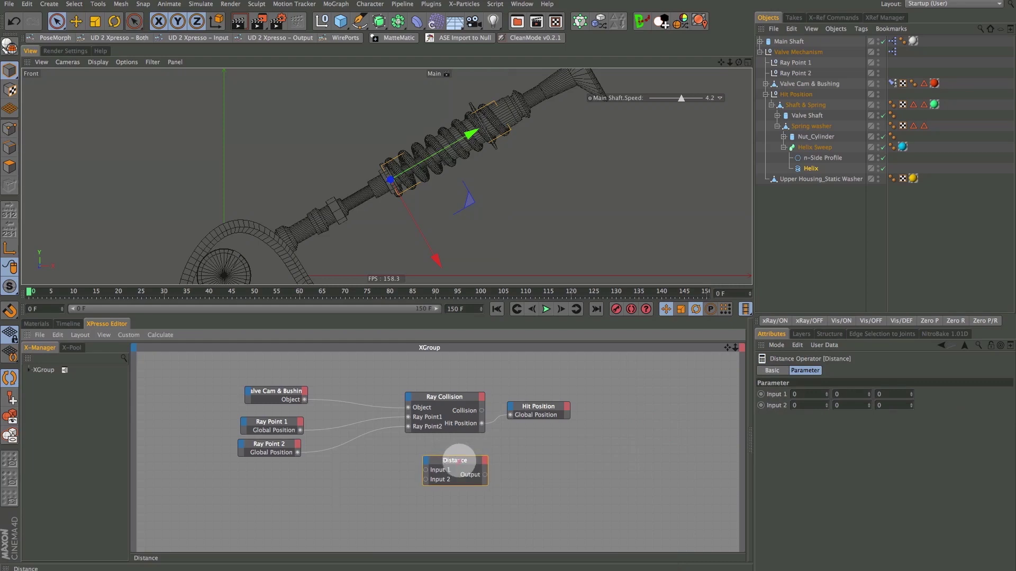
left_click_drag(453, 455, 452, 479)
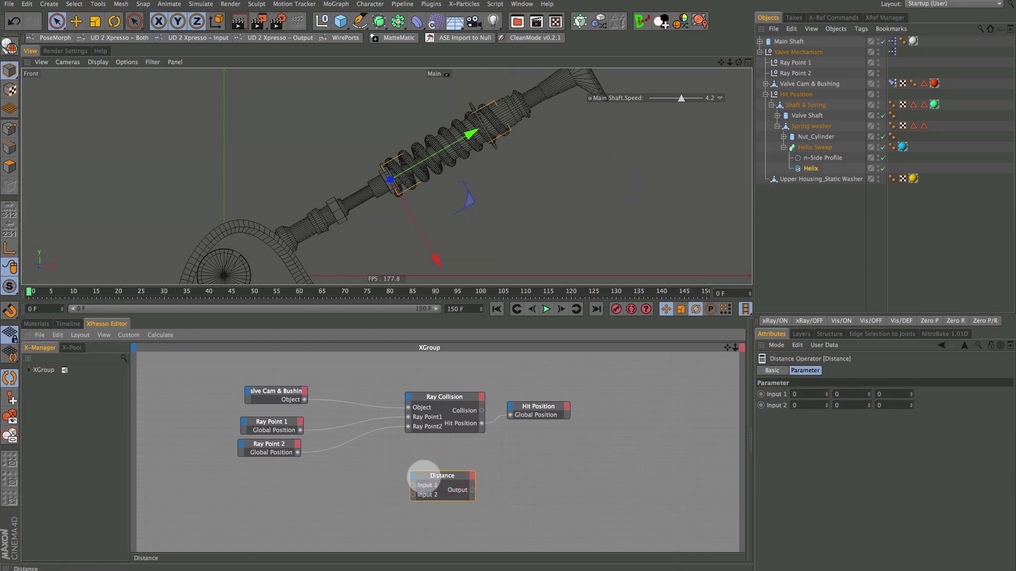
Add the Helix to the XGroup as a node and connect its Global Position output to Input 1 of Distance.
left_click(807, 168)
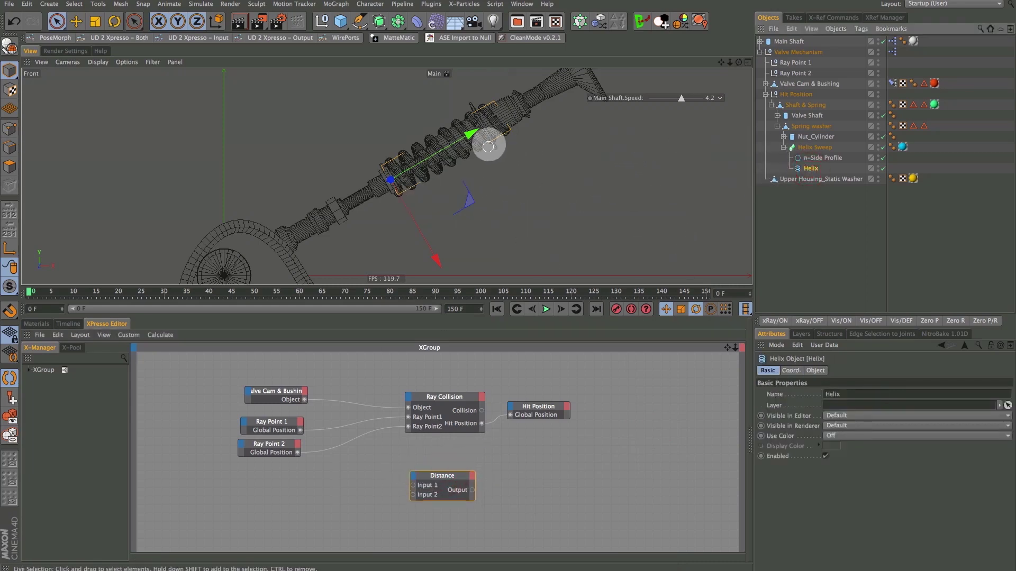
left_click(809, 179)
left_click(808, 168)
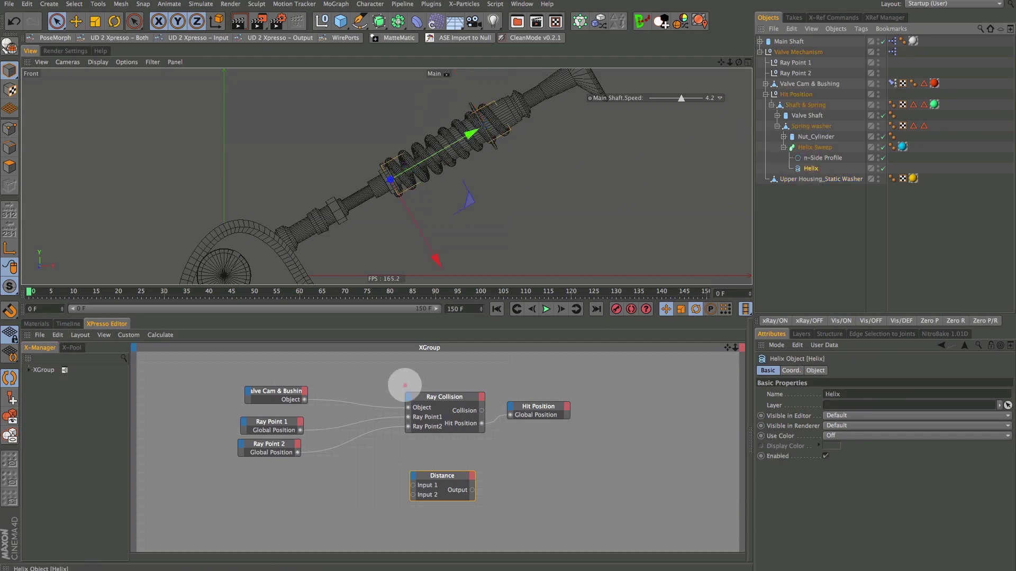
left_click_drag(435, 340, 329, 482)
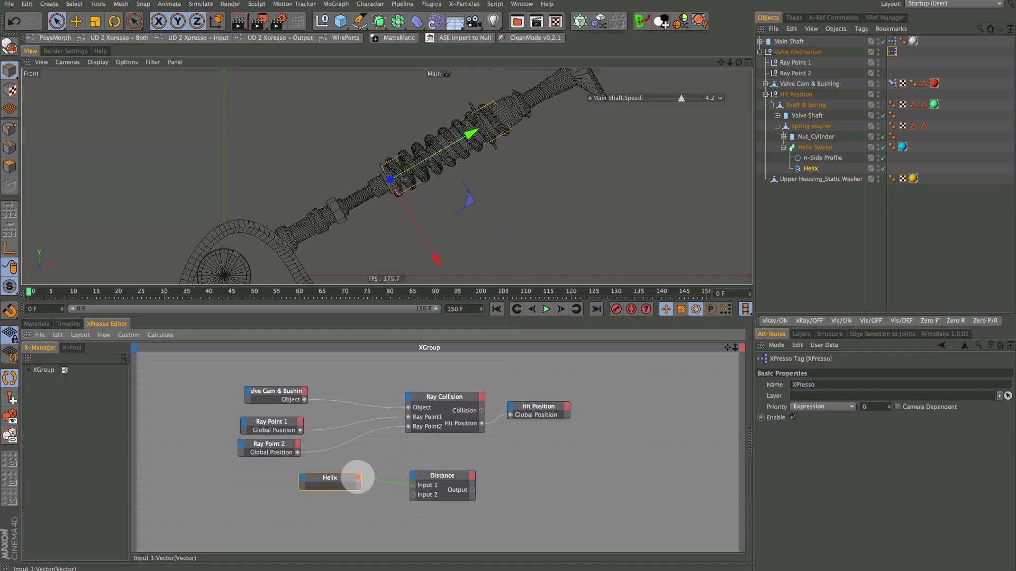
left_click_drag(358, 478, 358, 478)
mouse_move(397, 437)
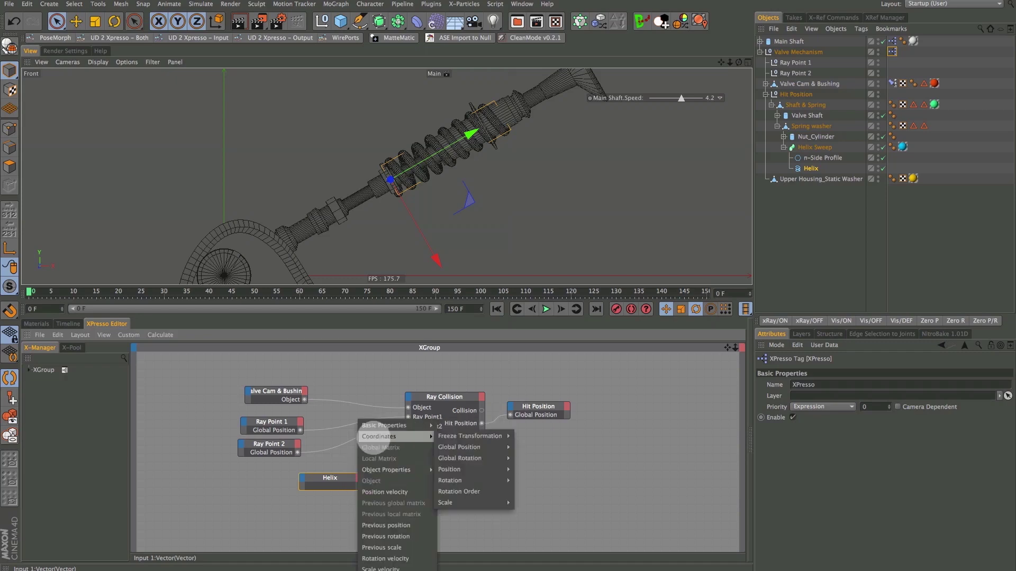
mouse_move(458, 447)
left_click(532, 446)
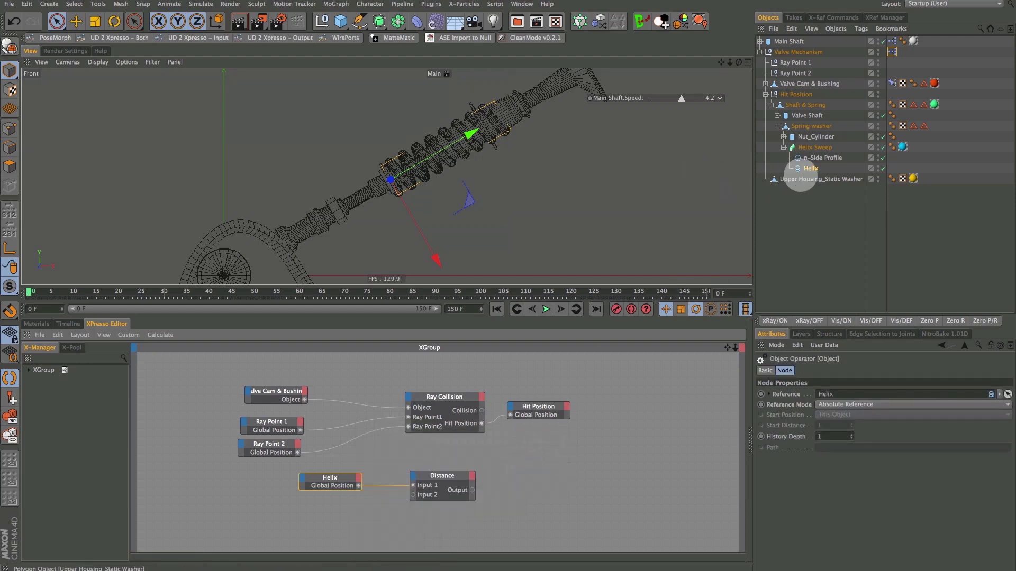
Add Upper Housing_Static Washer as a node below Helix and connect its Global Position output to Input 2 of Distance.
left_click(800, 179)
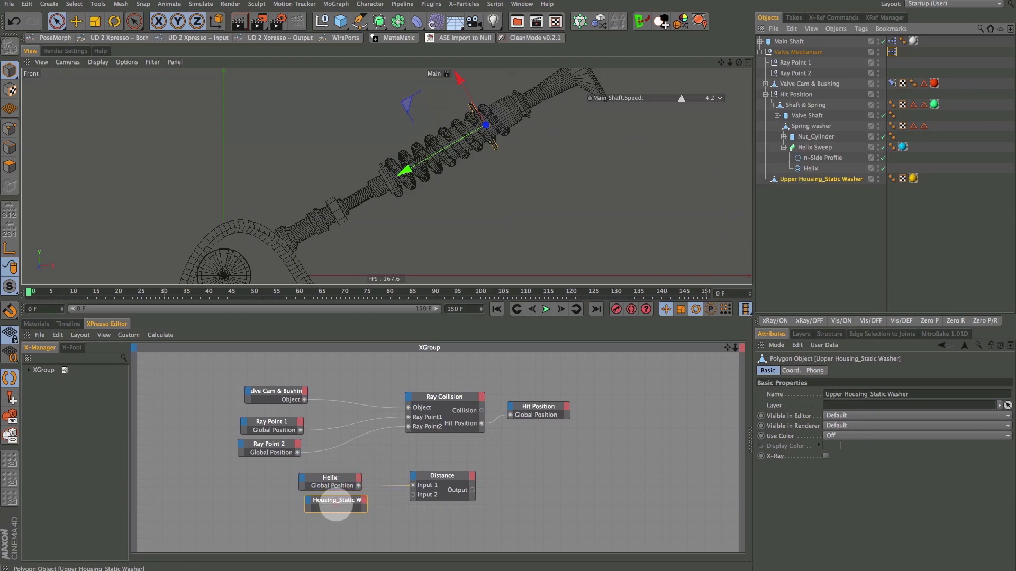
left_click_drag(339, 504, 333, 508)
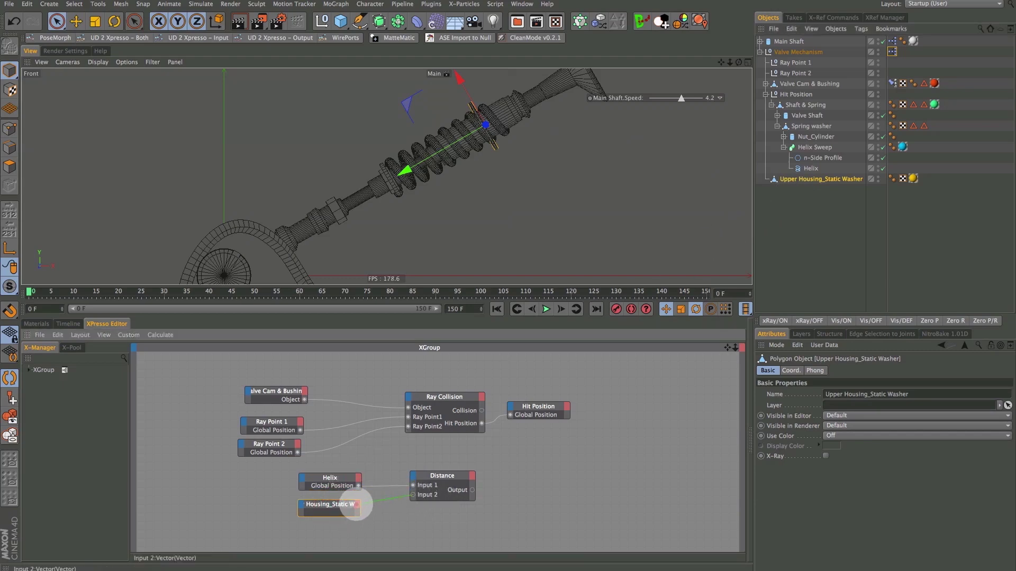
left_click_drag(356, 504, 356, 504)
mouse_move(381, 448)
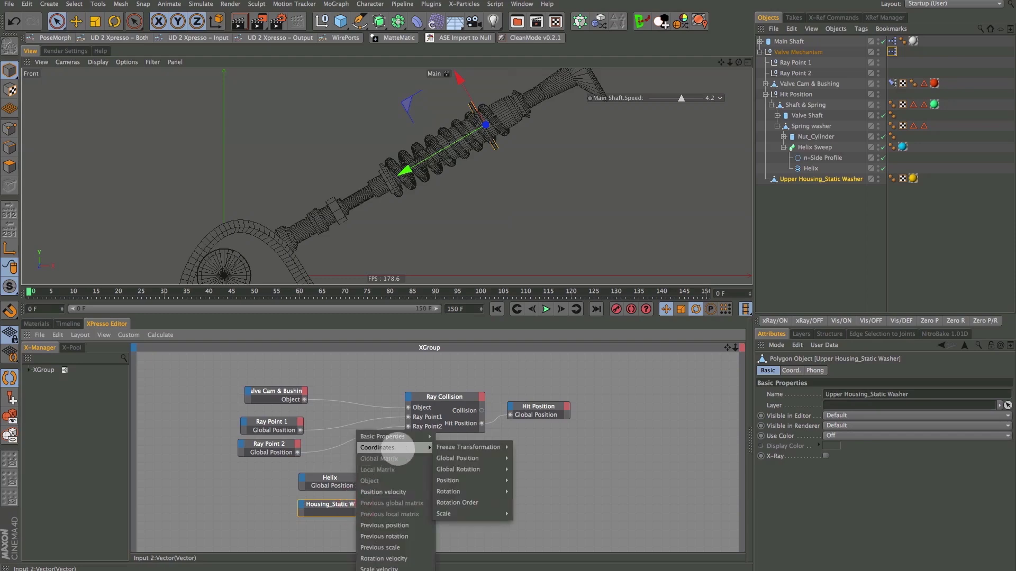
left_click(516, 459)
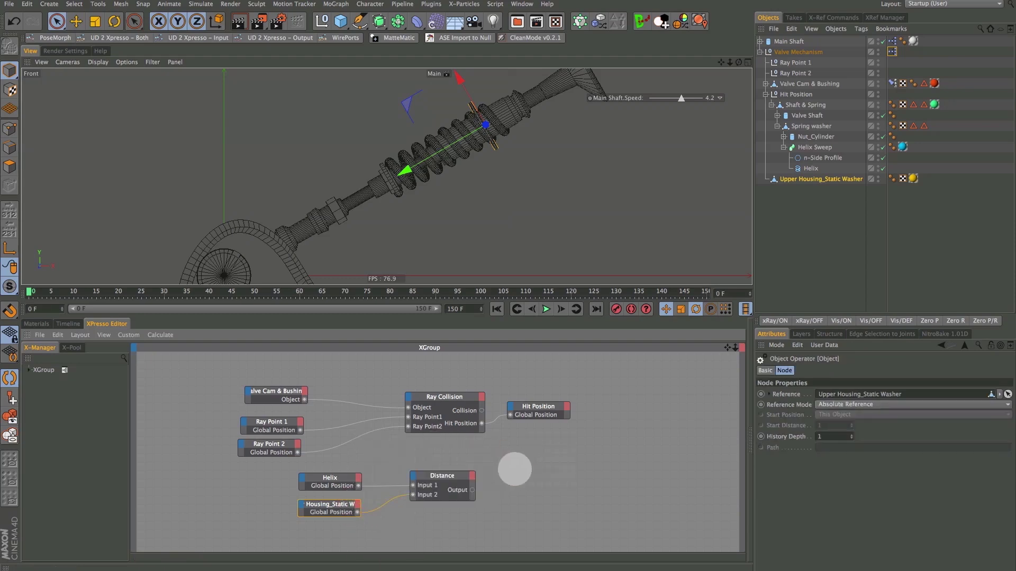
Add a Result node fed by the Distance output and play the animation to monitor the distance between Helix and washer.
right_click(552, 481)
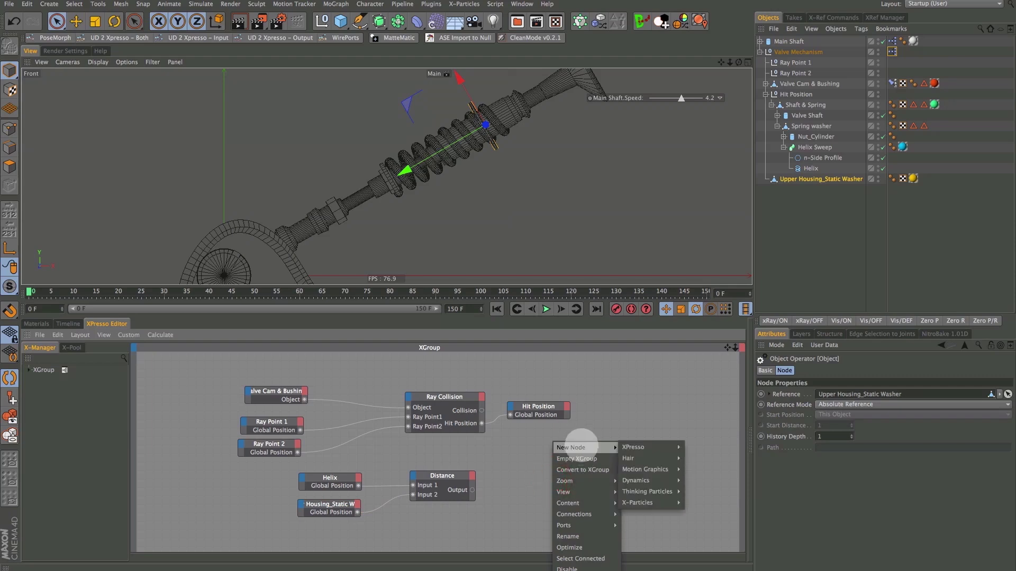
mouse_move(704, 447)
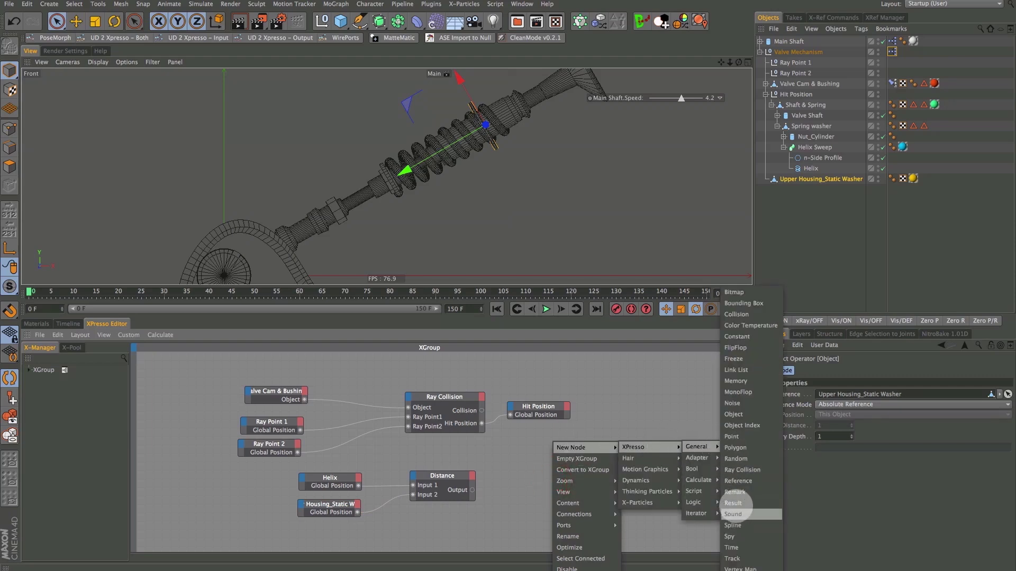
left_click(725, 503)
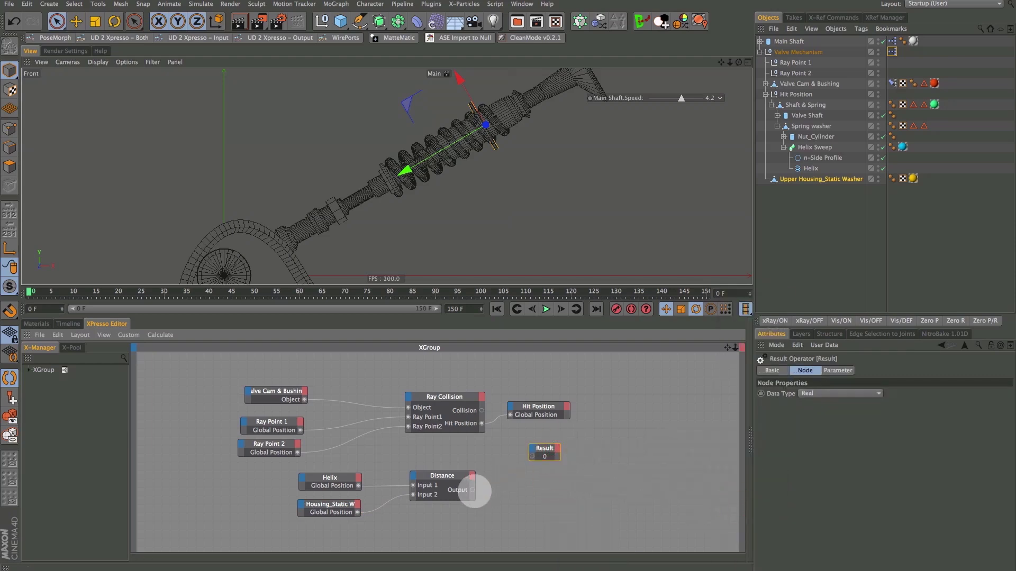
left_click_drag(530, 457, 531, 456)
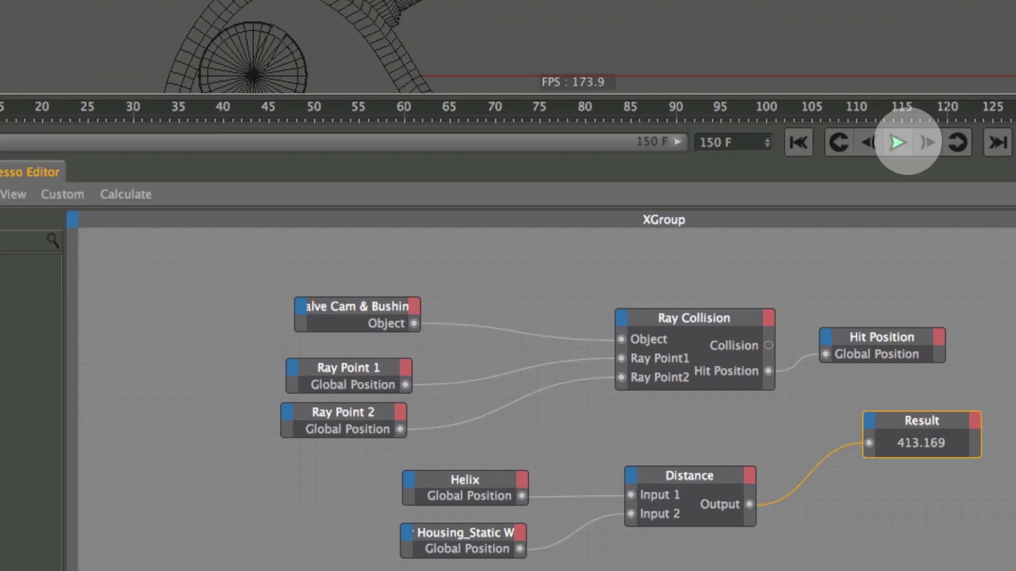
left_click(546, 309)
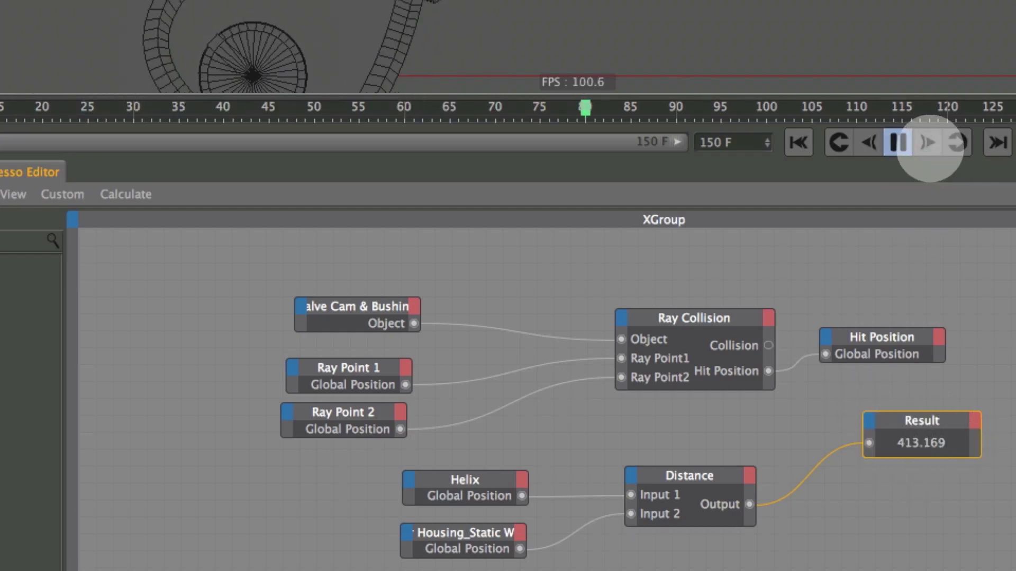
left_click(898, 142)
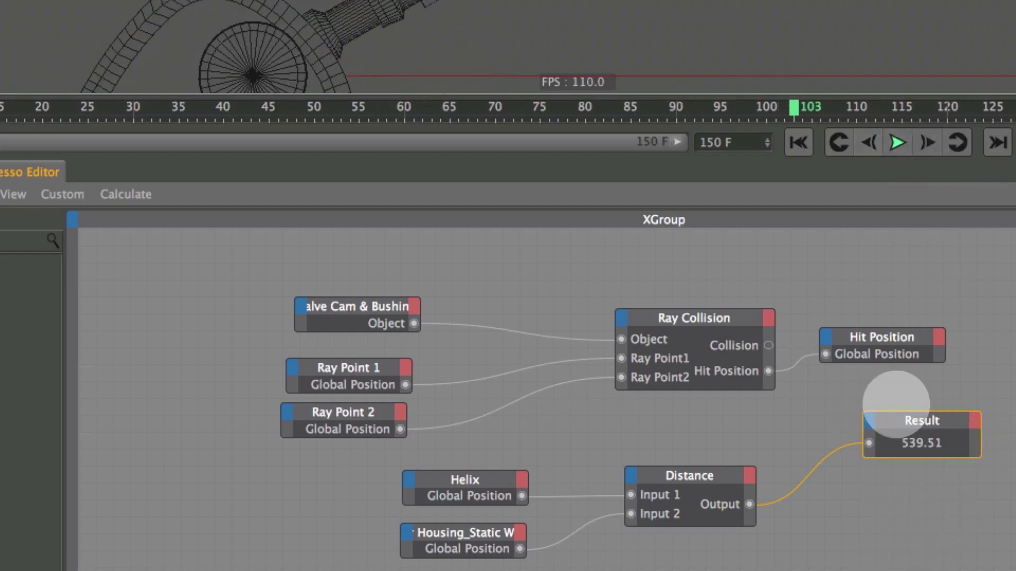
Turn on Animation Refresh for the XPresso calculation, then play the animation to check the Distance result and return to frame 0.
left_click(799, 142)
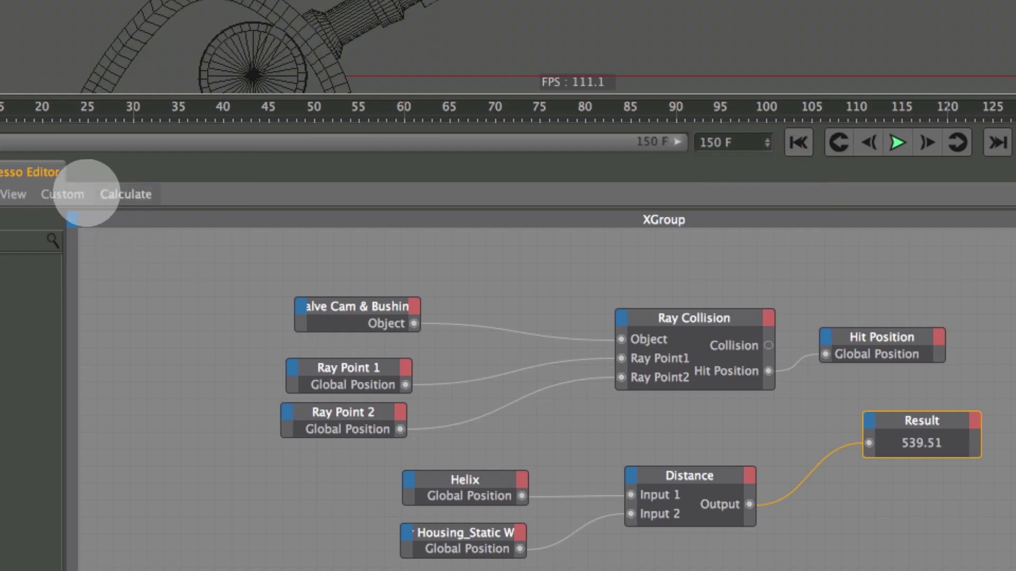
left_click(113, 194)
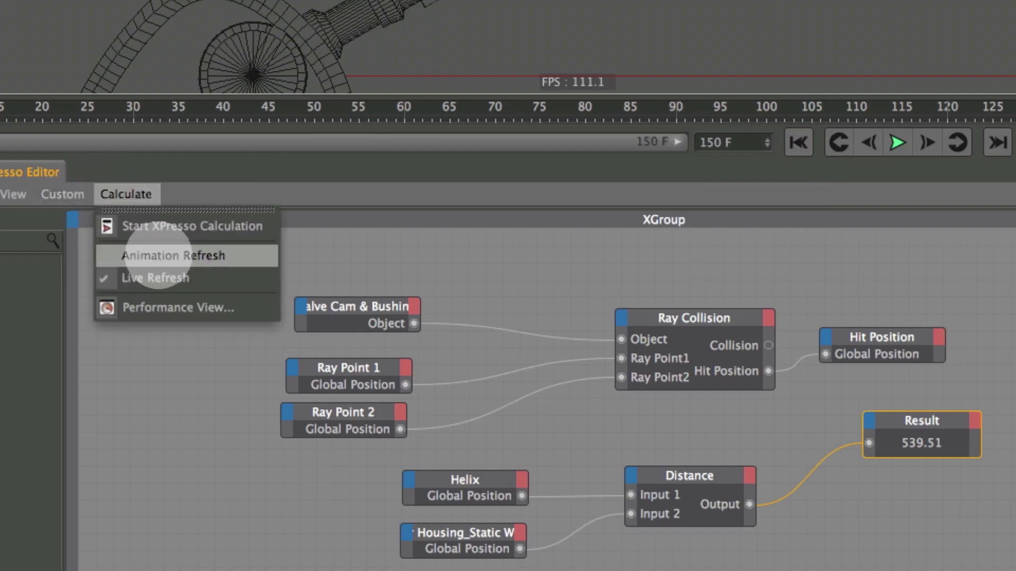
left_click(158, 256)
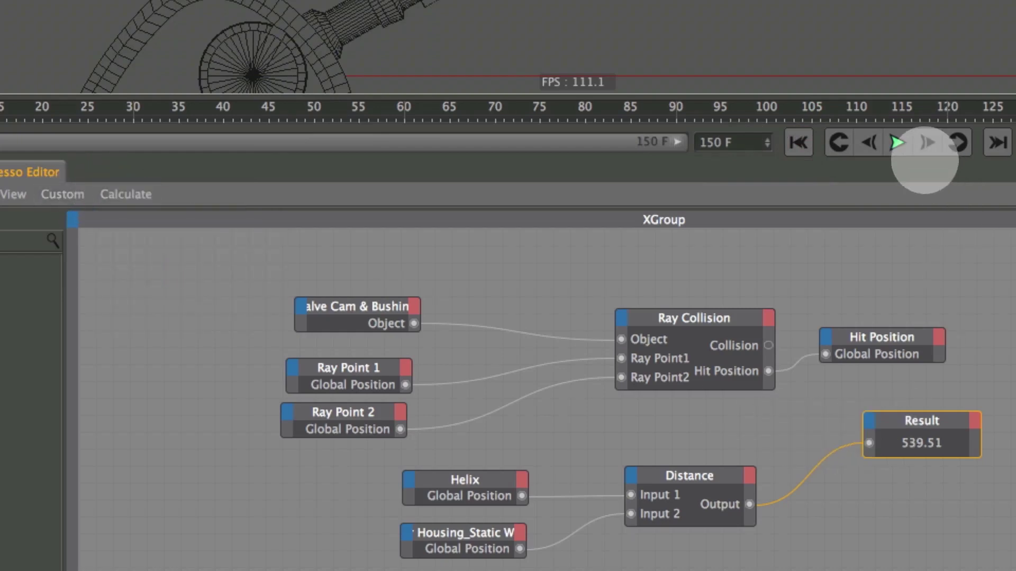
left_click(897, 143)
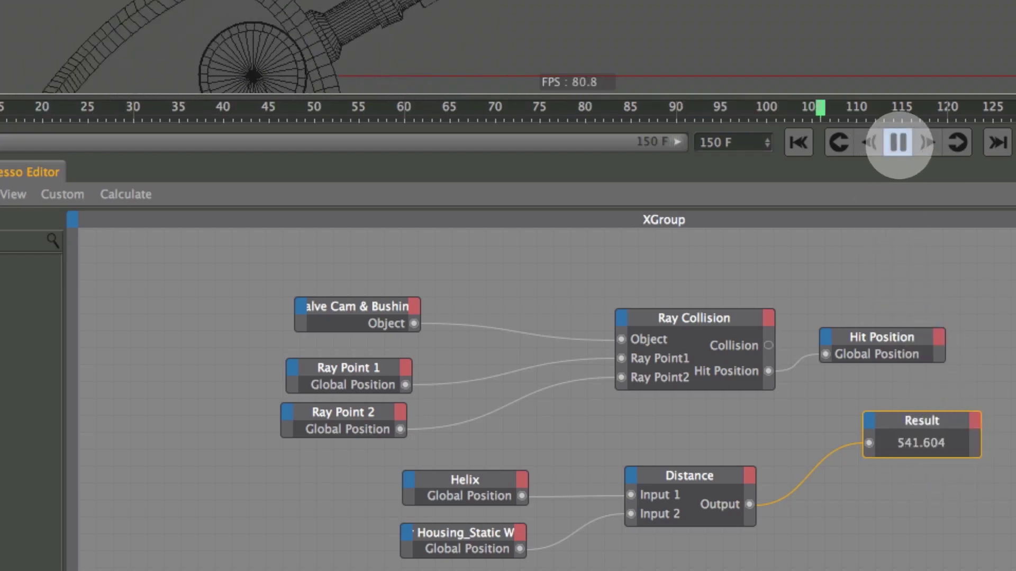
left_click(898, 143)
left_click(799, 142)
Add a second Helix node to the XGroup and place it beside Distance, below the Result node.
left_click_drag(562, 442, 563, 426)
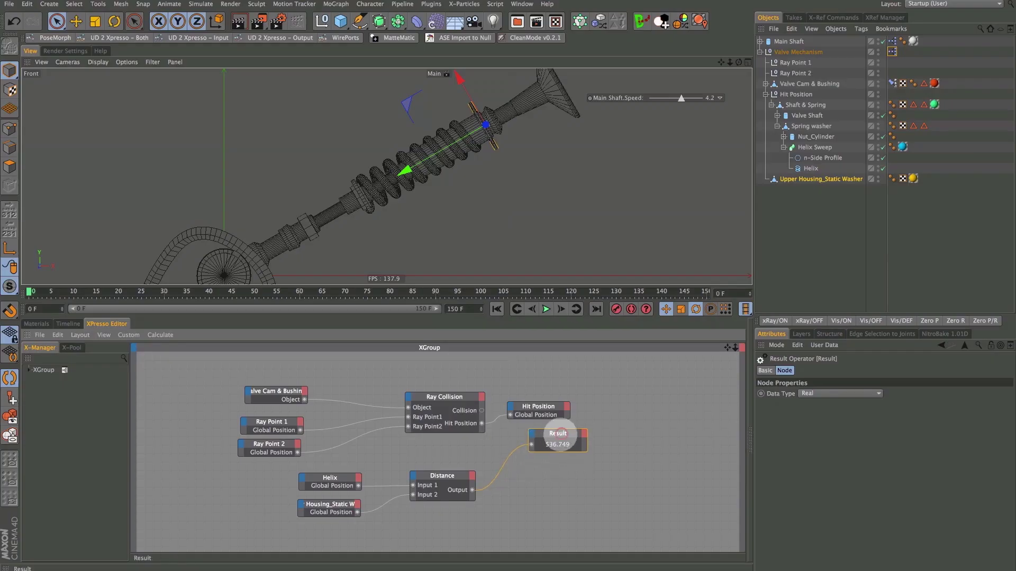
left_click(811, 169)
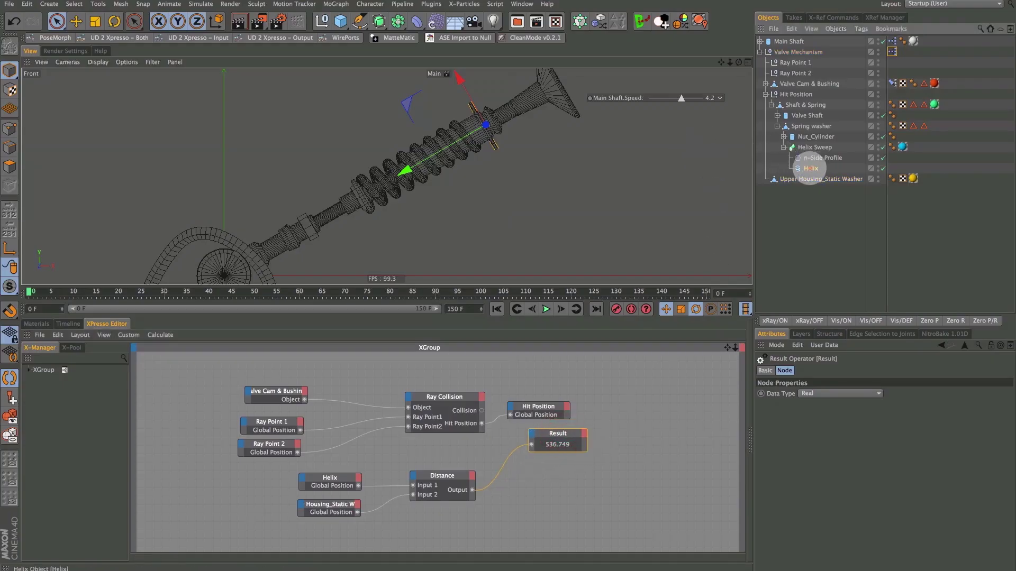
left_click_drag(564, 489, 550, 493)
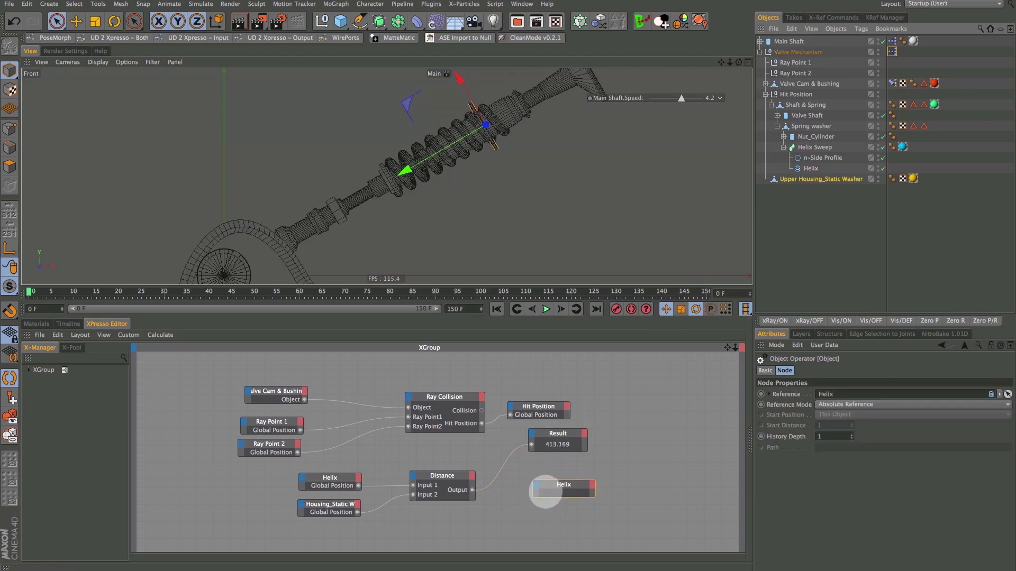
left_click(536, 486)
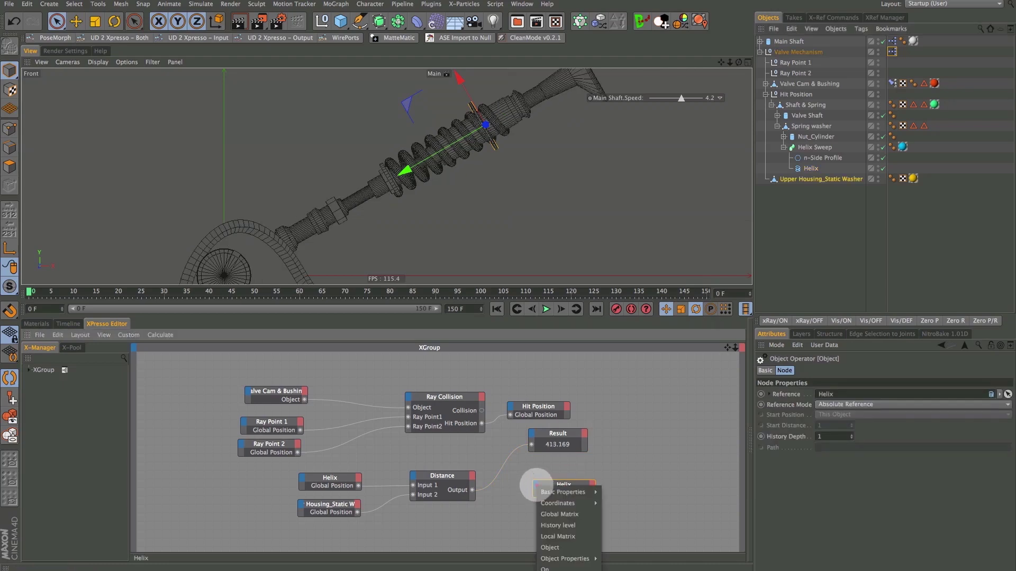
left_click(518, 470)
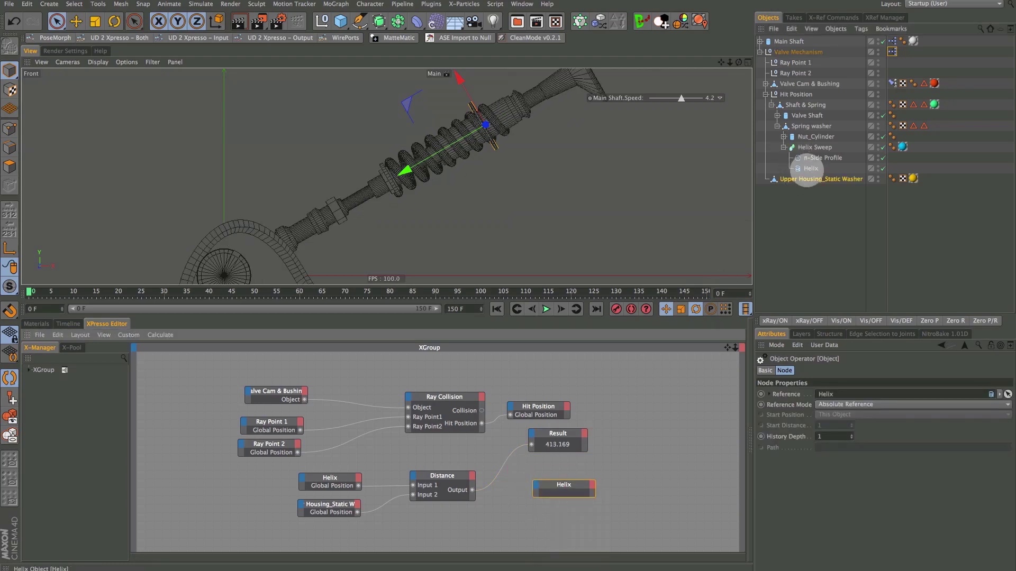
Give the new Helix node a Height input port and connect the Distance output to it.
left_click(809, 169)
left_click(815, 370)
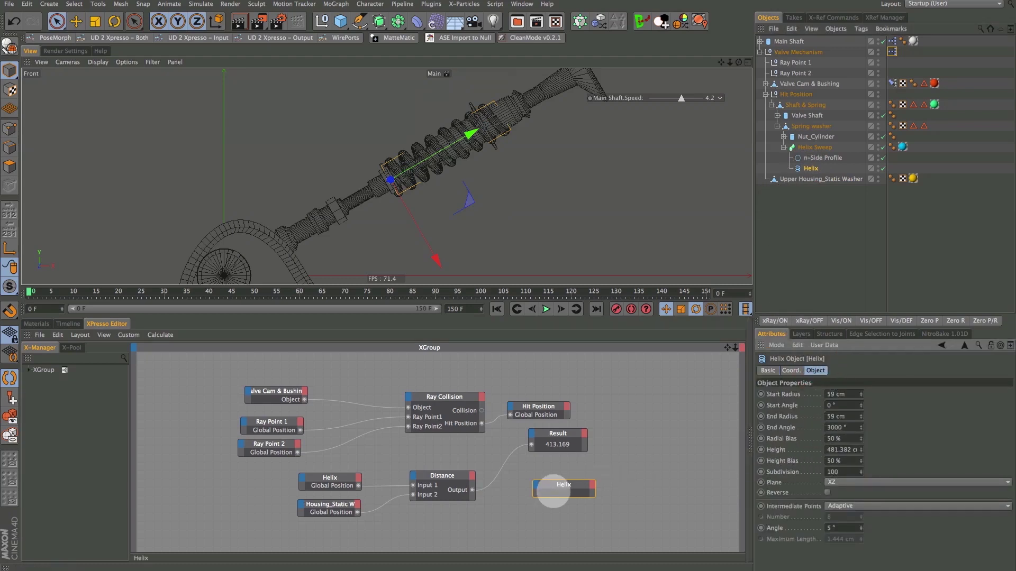
left_click(536, 484)
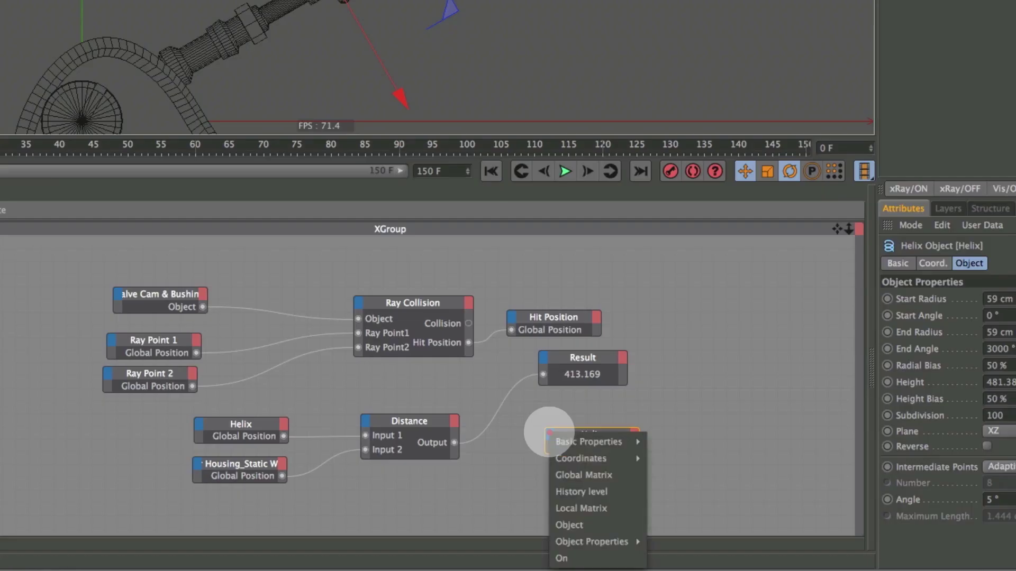
left_click(561, 527)
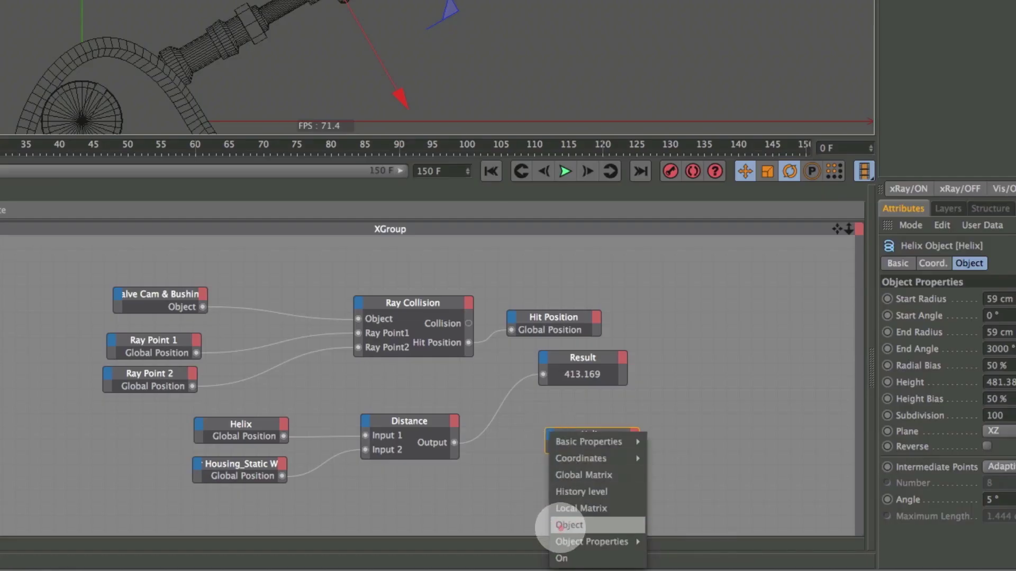
mouse_move(561, 540)
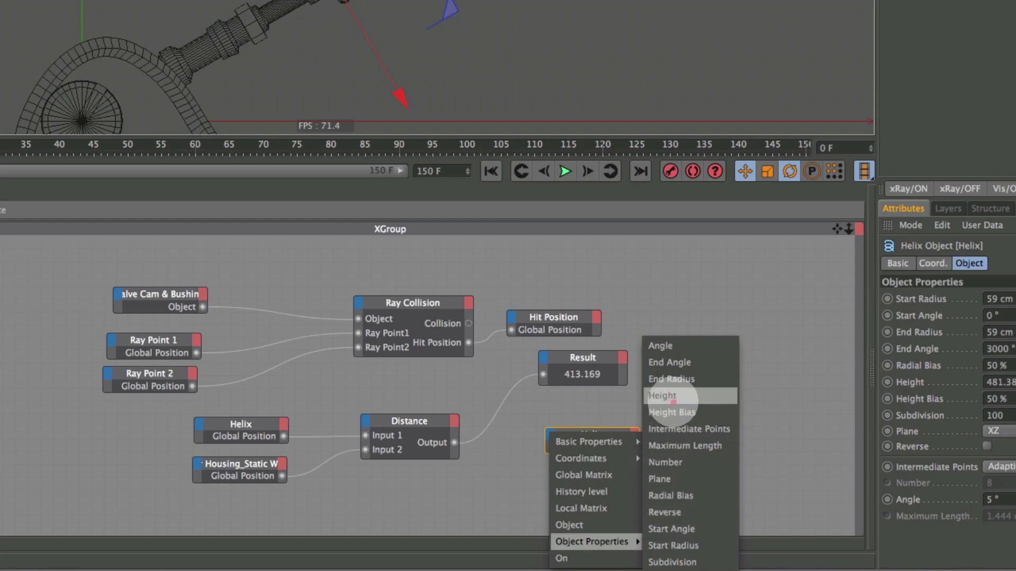
left_click(776, 391)
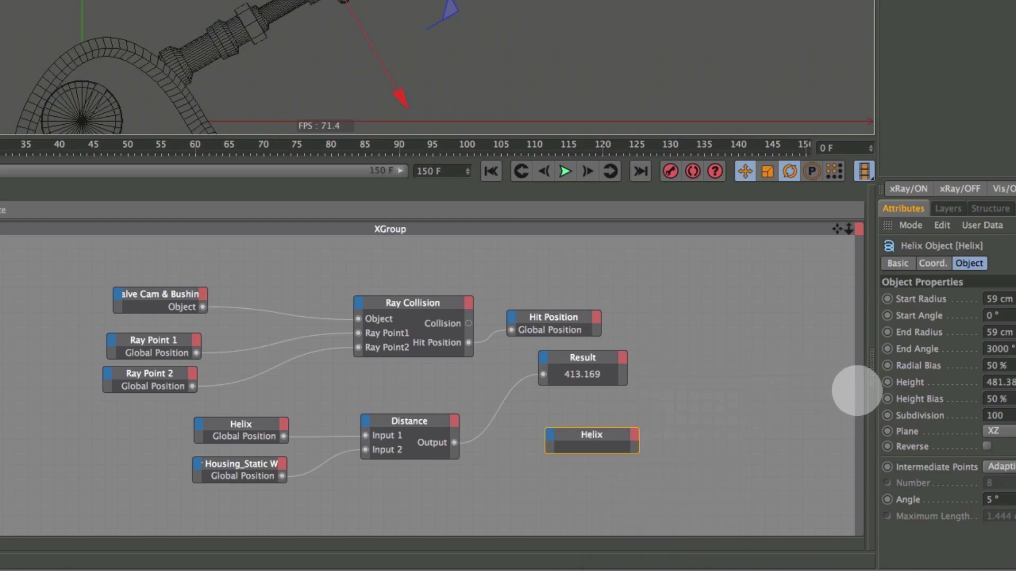
left_click_drag(909, 382, 579, 427)
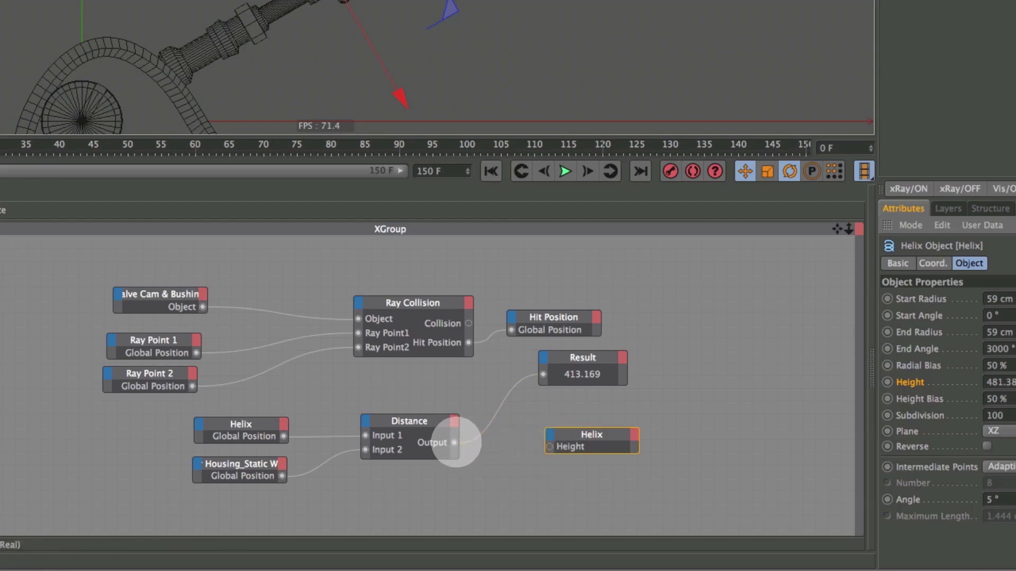
left_click_drag(454, 442, 529, 446)
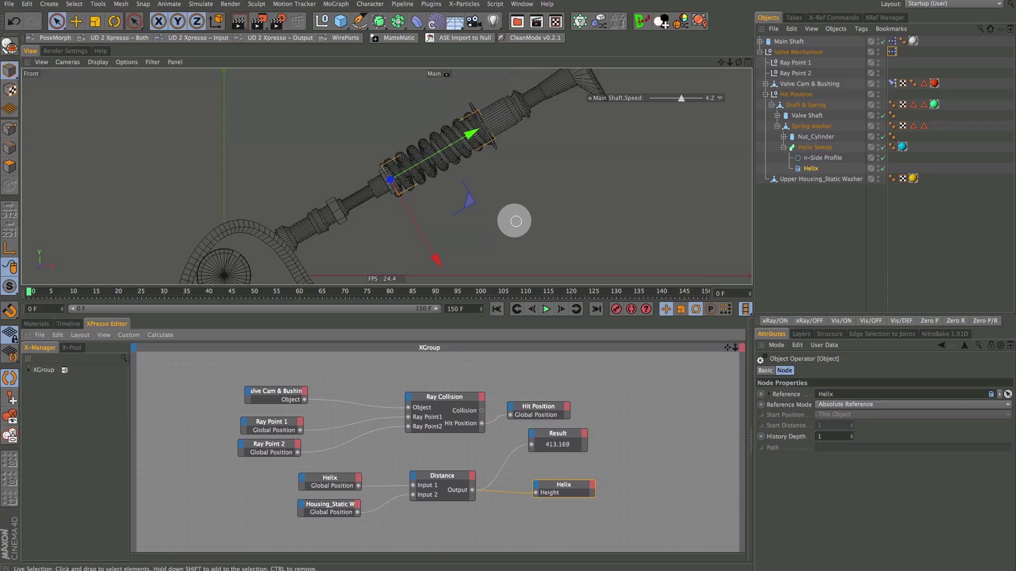
Play the animation to check the spring up close, raise Main Shaft Speed to 11.1, and return to the Perspective view.
left_click_drag(512, 220, 465, 221, "alt")
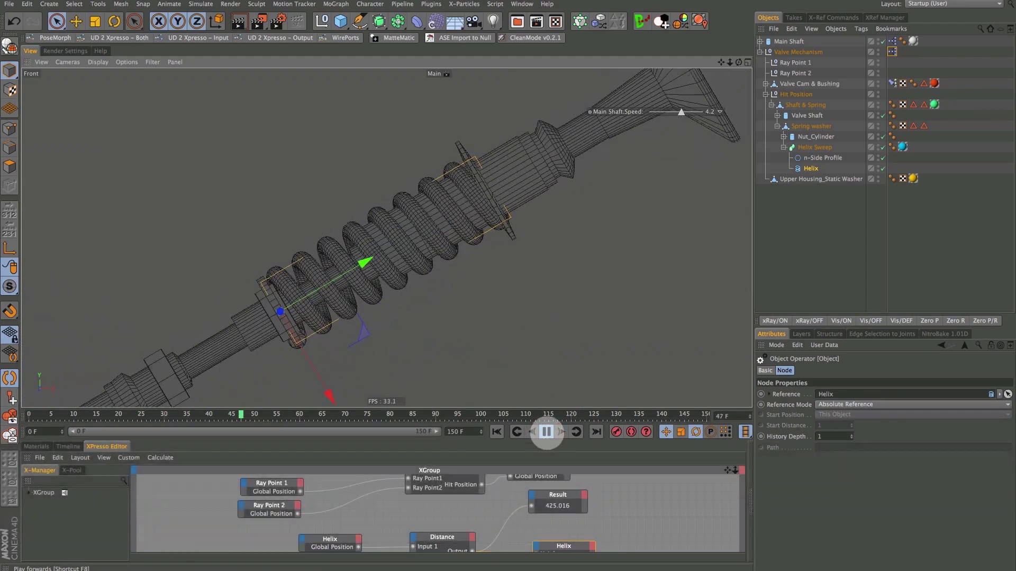
left_click_drag(683, 112, 691, 112)
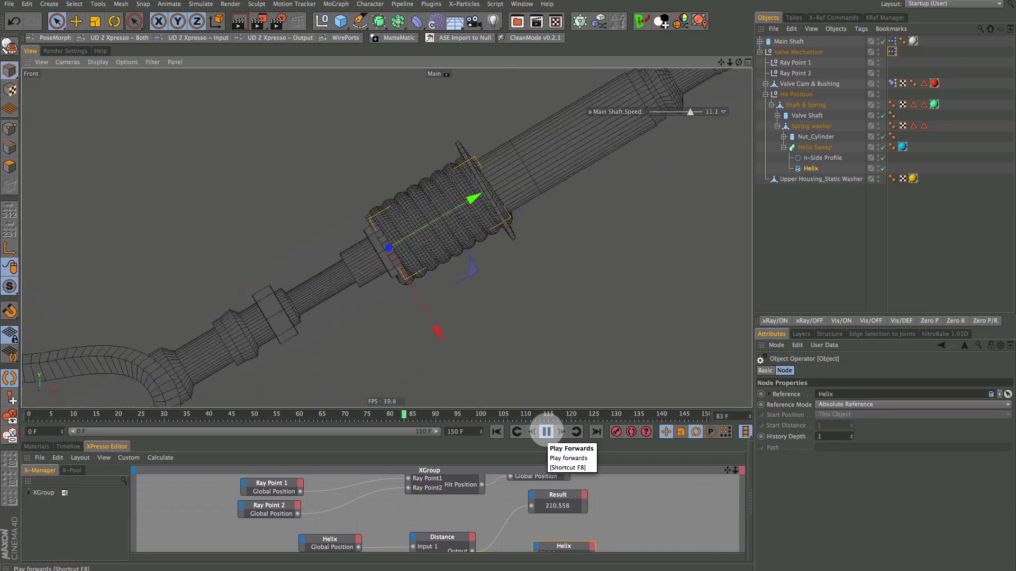
left_click(546, 432)
key("F1")
mouse_move(469, 235)
left_mouse_down("alt")
mouse_move(447, 254)
mouse_move(483, 243)
left_mouse_up("alt")
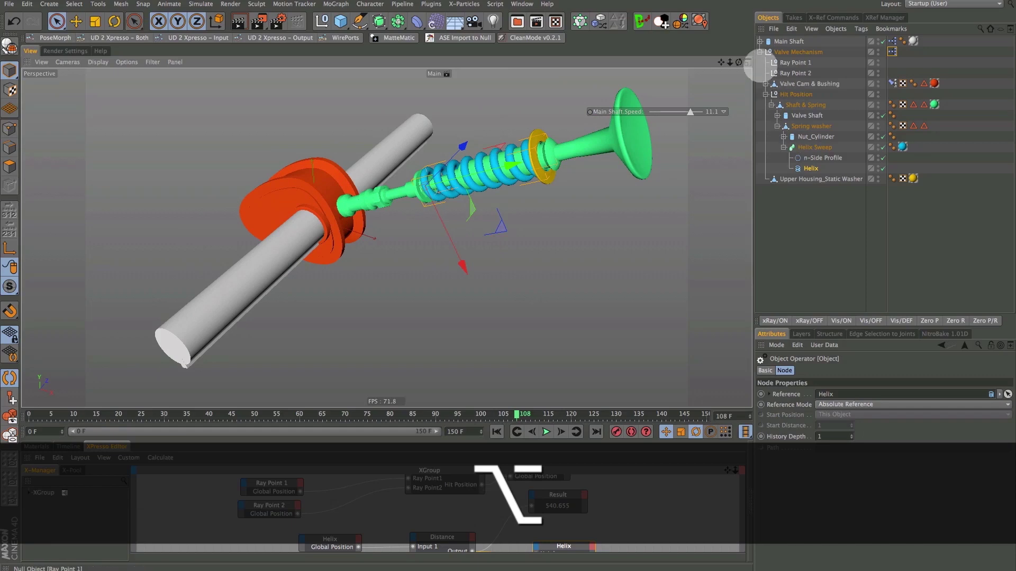
Duplicate the Valve Mechanism null further back along the main shaft and expand the copy's hierarchy.
left_click(760, 51, "alt")
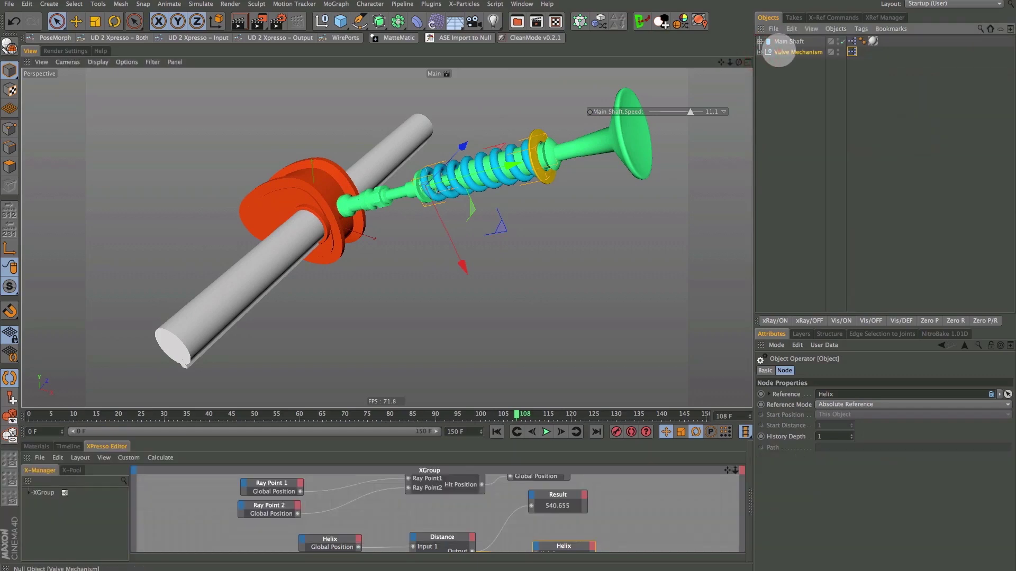
left_click(782, 53)
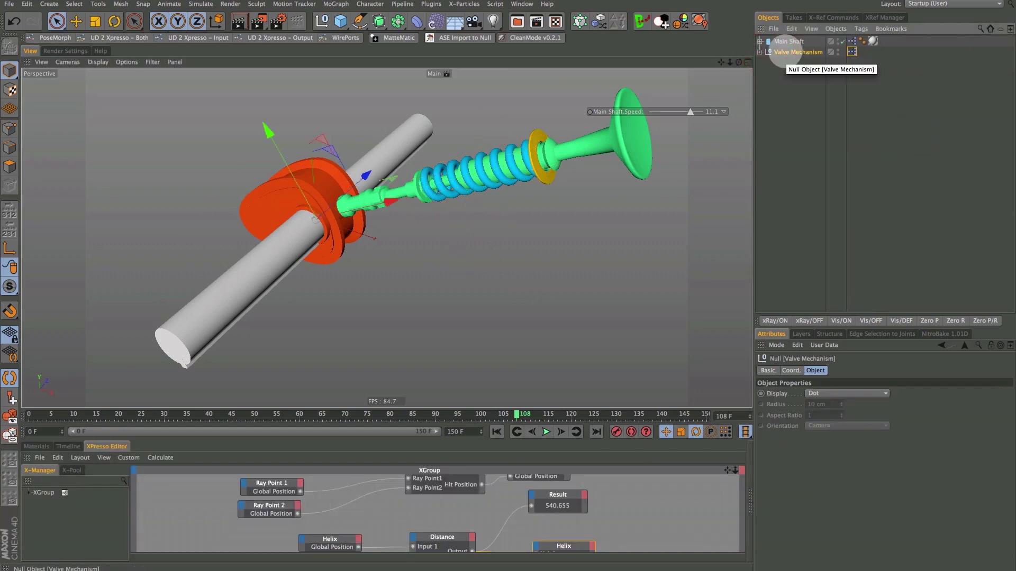
key("super")
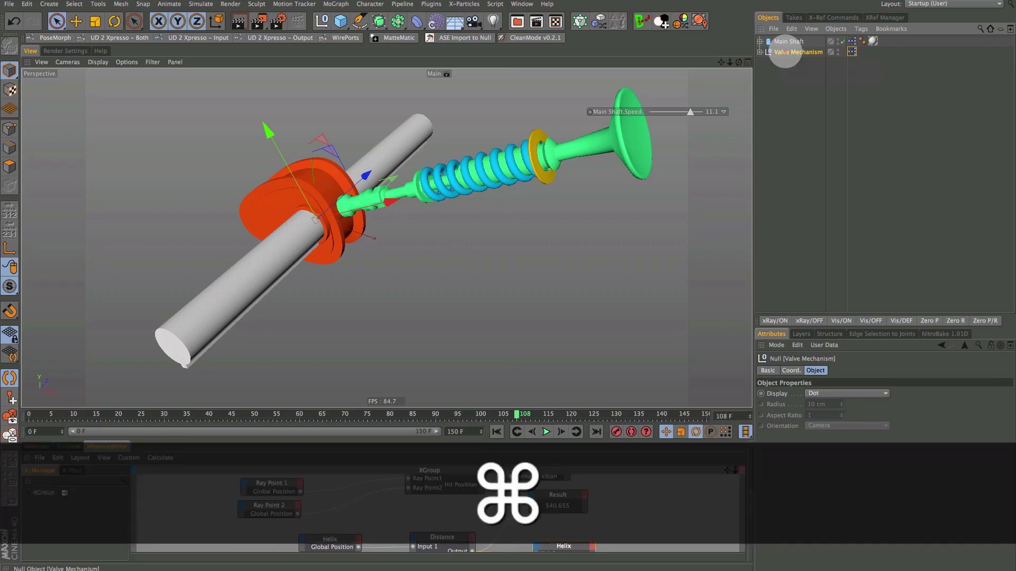
left_click_drag(786, 53, 786, 60, "super")
left_click_drag(598, 196, 478, 185, "alt")
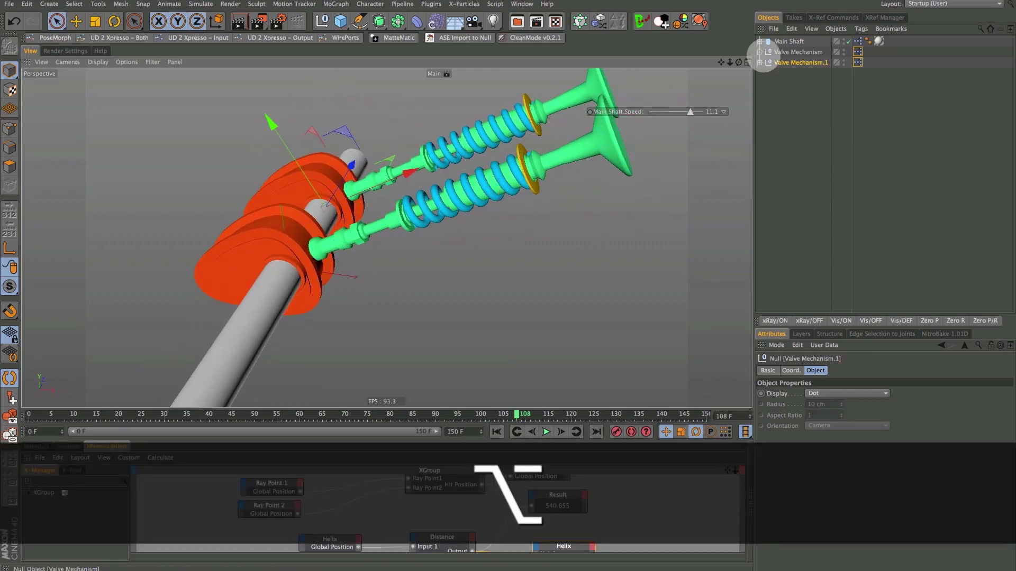
left_click(760, 63)
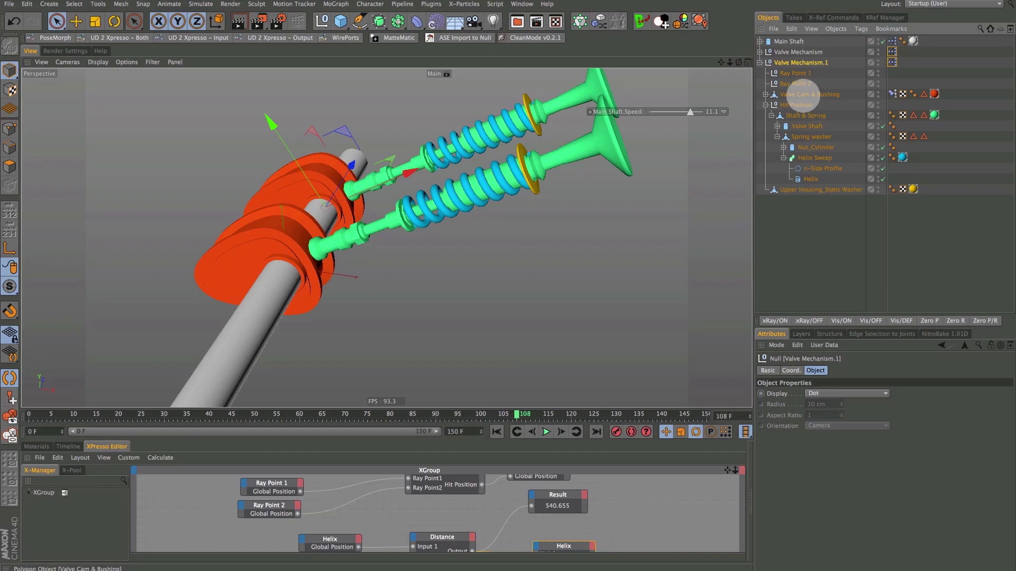
Try to rotate the copied mechanism's Valve Cam & Bushing freehand around the main shaft.
left_click(802, 95)
key("r")
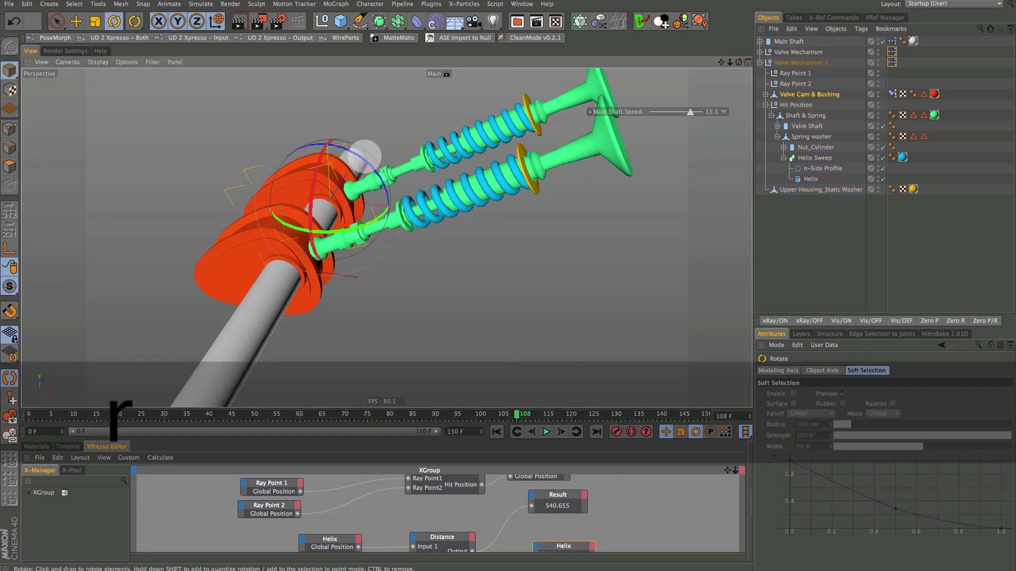
left_click_drag(352, 151, 359, 148)
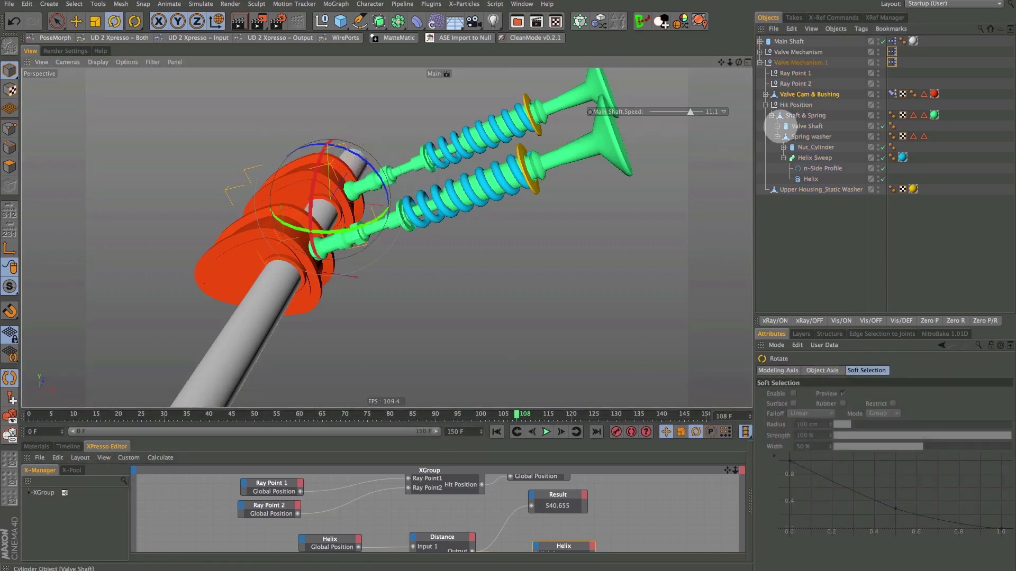
key("super+z")
key("super+z")
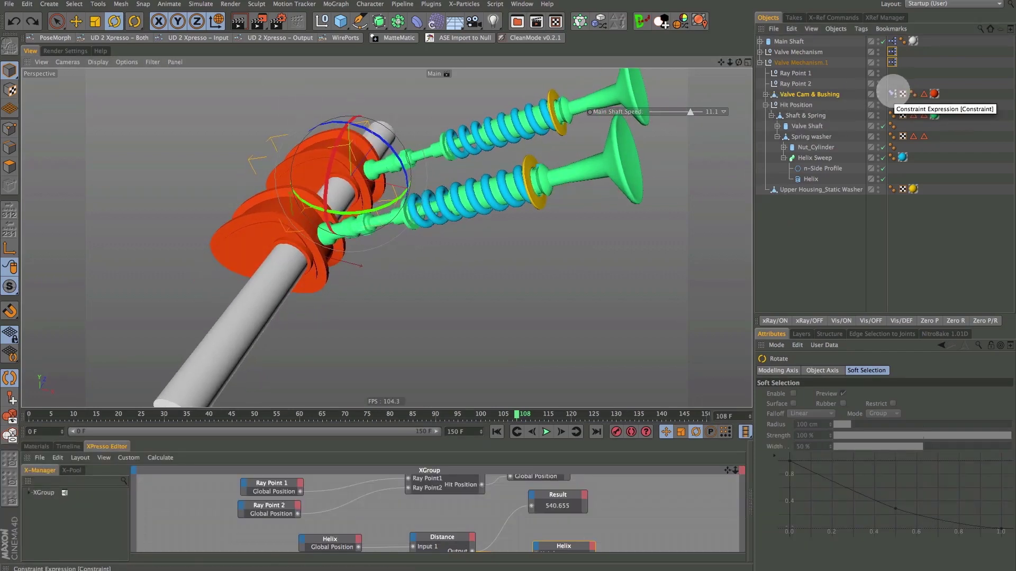
Set the R.B offset to 123° in the PSR constraint on the copied mechanism's Valve Cam & Bushing.
left_click(892, 94)
left_click(784, 370)
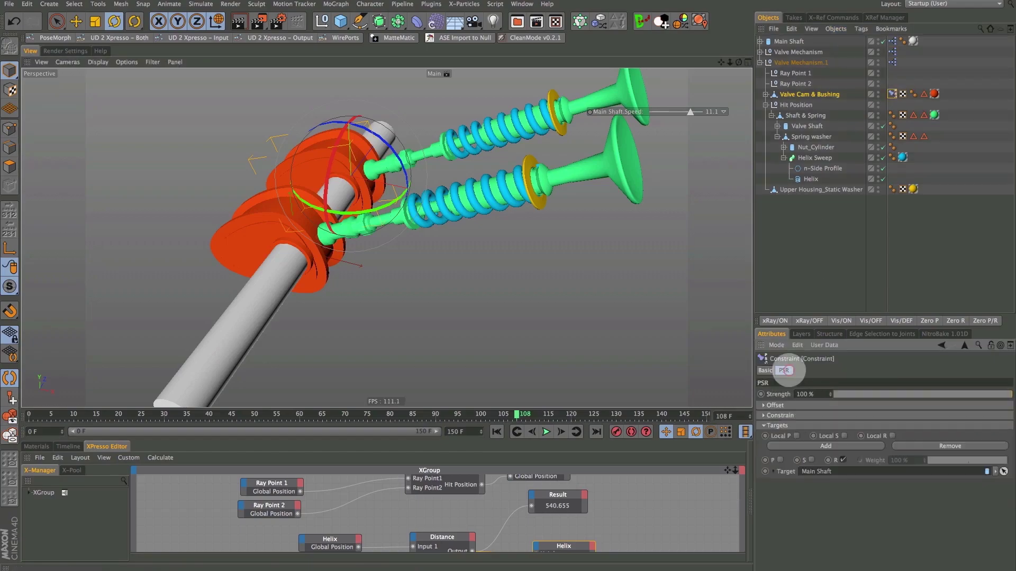
left_click(755, 388)
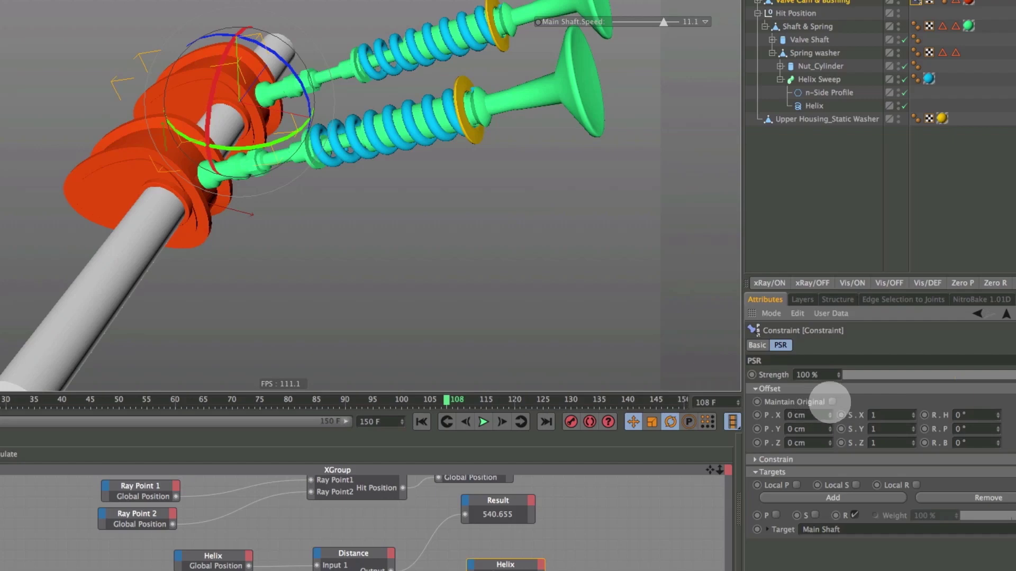
left_click_drag(998, 443, 998, 433)
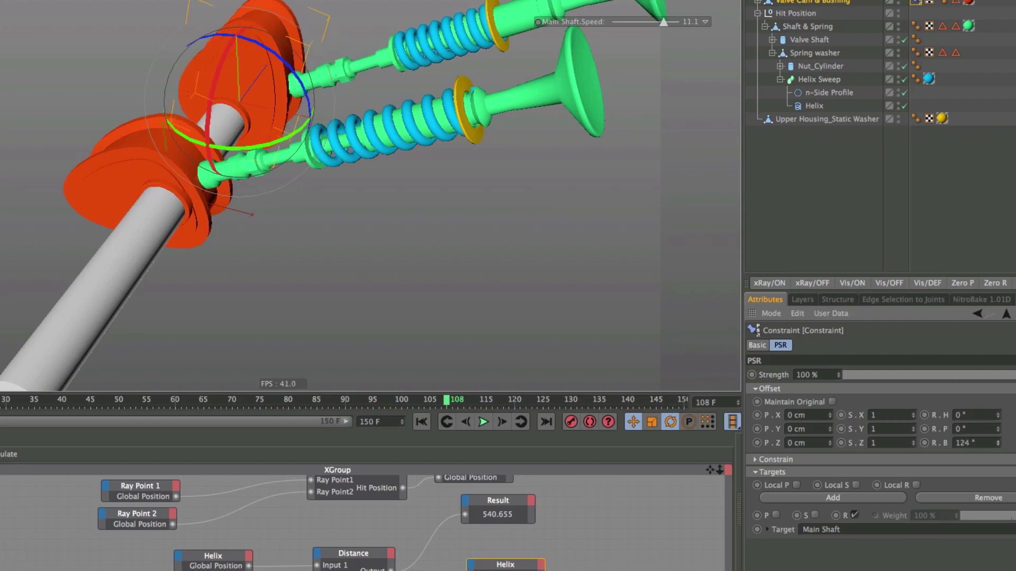
left_click_drag(360, 147, 351, 301, "alt")
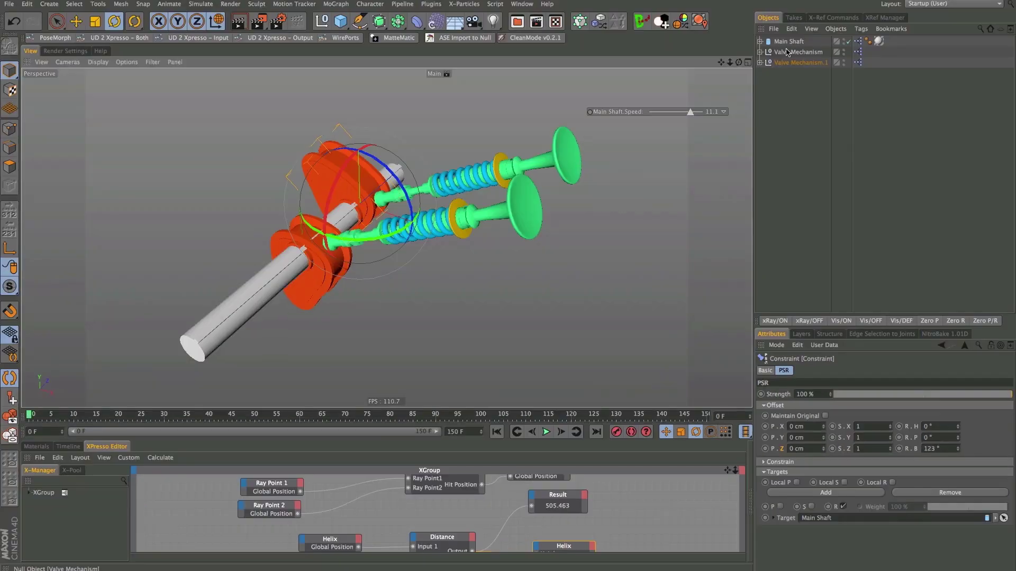
Duplicate the Valve Mechanism again, rotate the copy to the opposite side of the main shaft, and move it toward the near end.
left_click(789, 57)
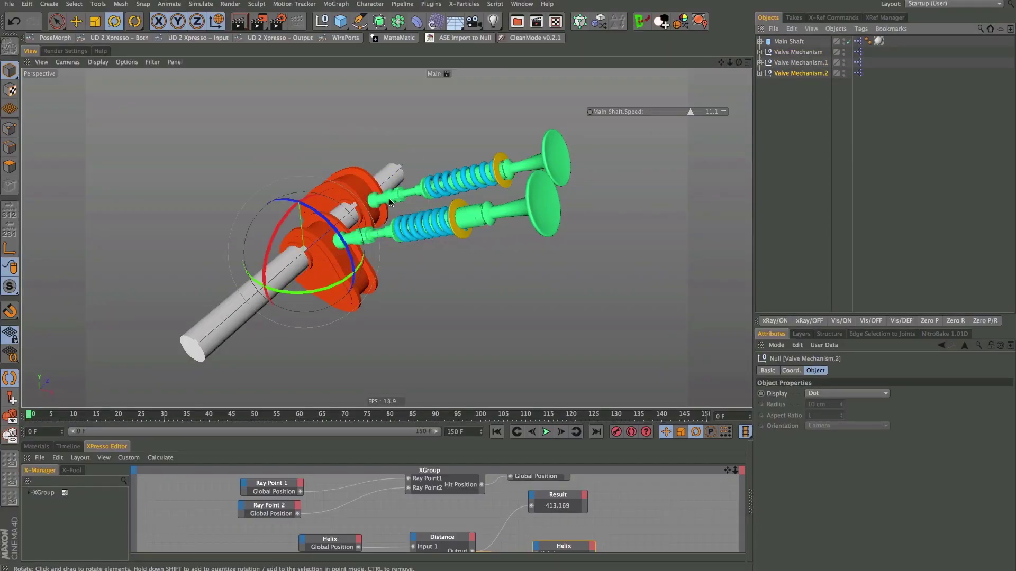
left_click_drag(340, 240, 254, 205)
key("e")
key("e")
left_click_drag(359, 206, 288, 246)
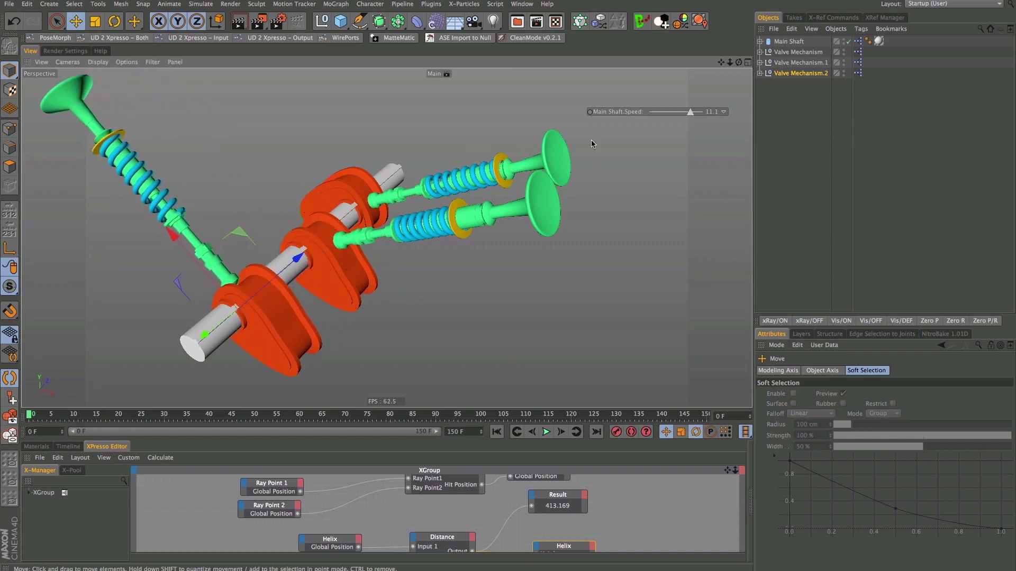
Set the R.B offset to 179° in the constraint on Valve Mechanism.2's Valve Cam & Bushing.
left_click_drag(492, 227, 569, 196, "alt")
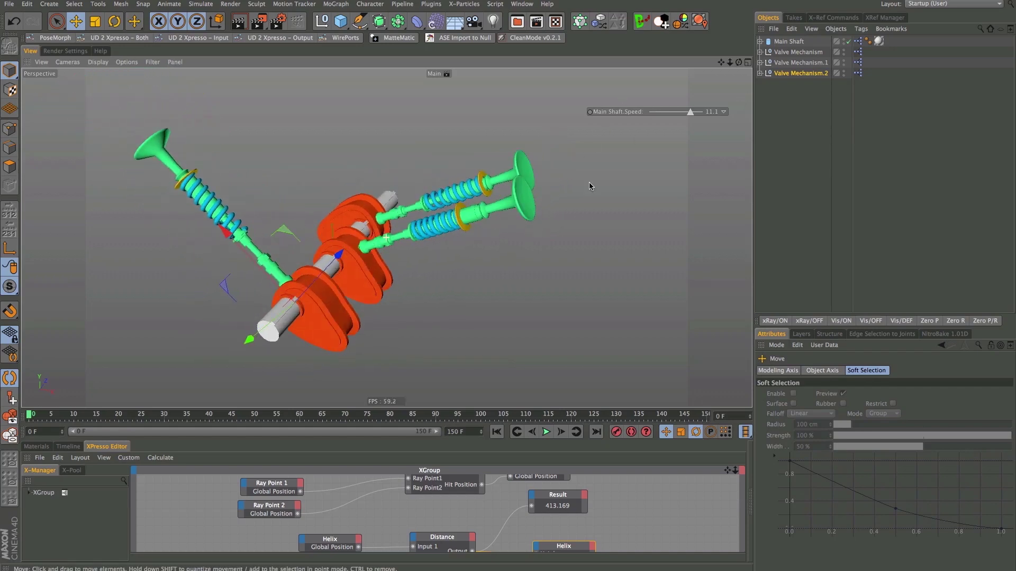
left_click(760, 73)
left_click(891, 104)
left_click_drag(957, 448, 957, 403)
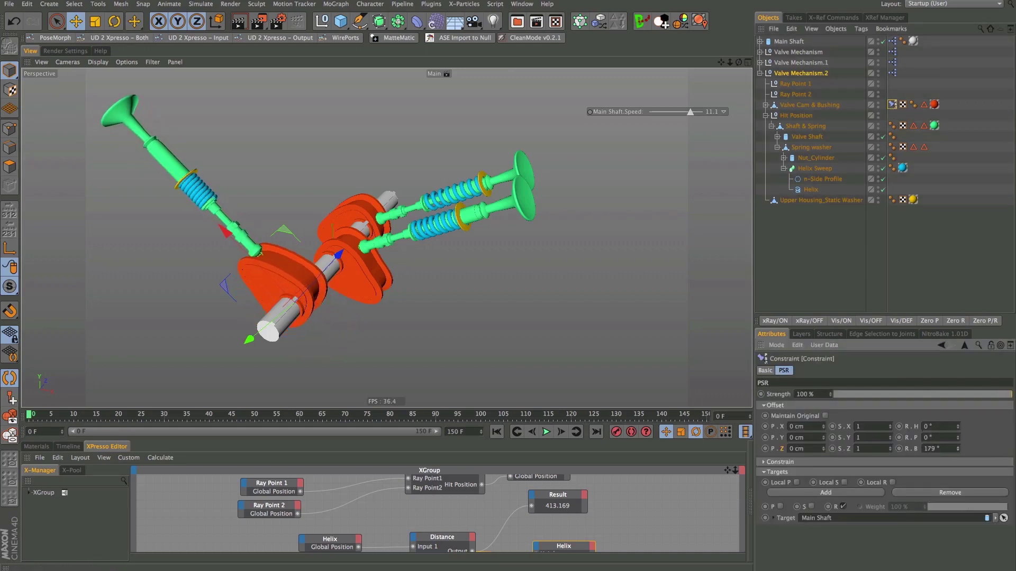
Play the animation with all three valve mechanisms and set Main Shaft Speed to -10.4.
left_click(543, 433)
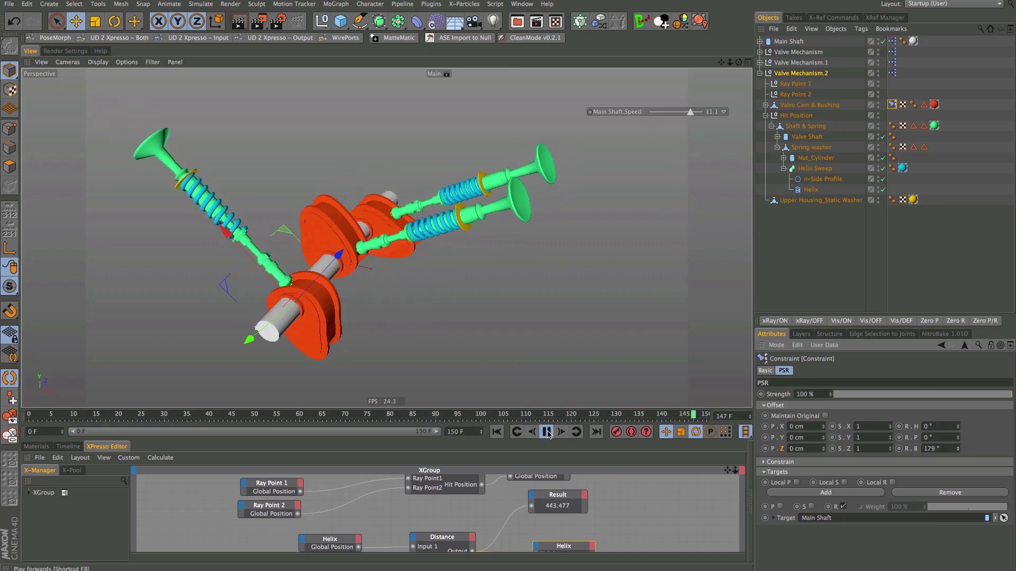
left_click_drag(690, 114, 662, 118)
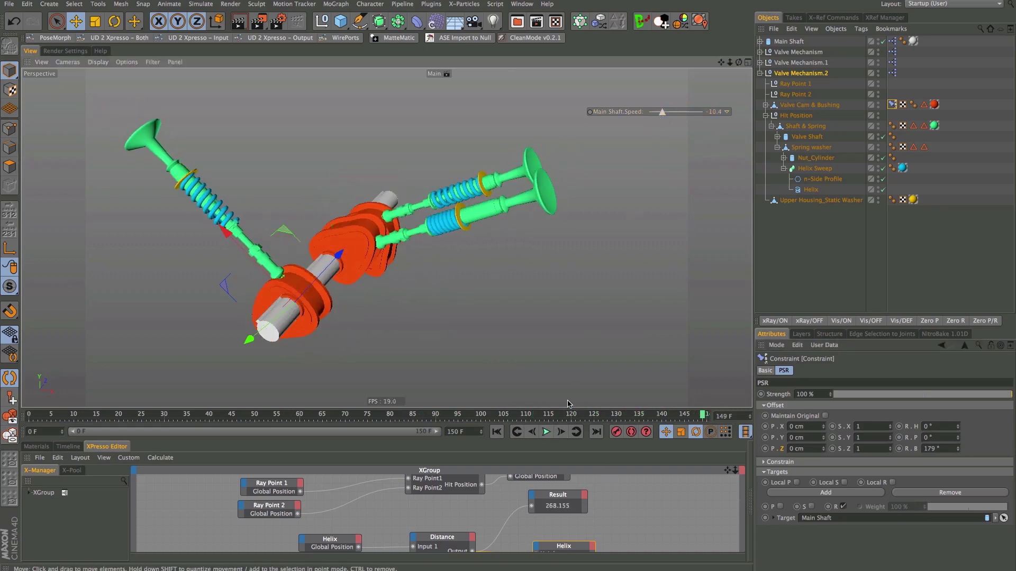